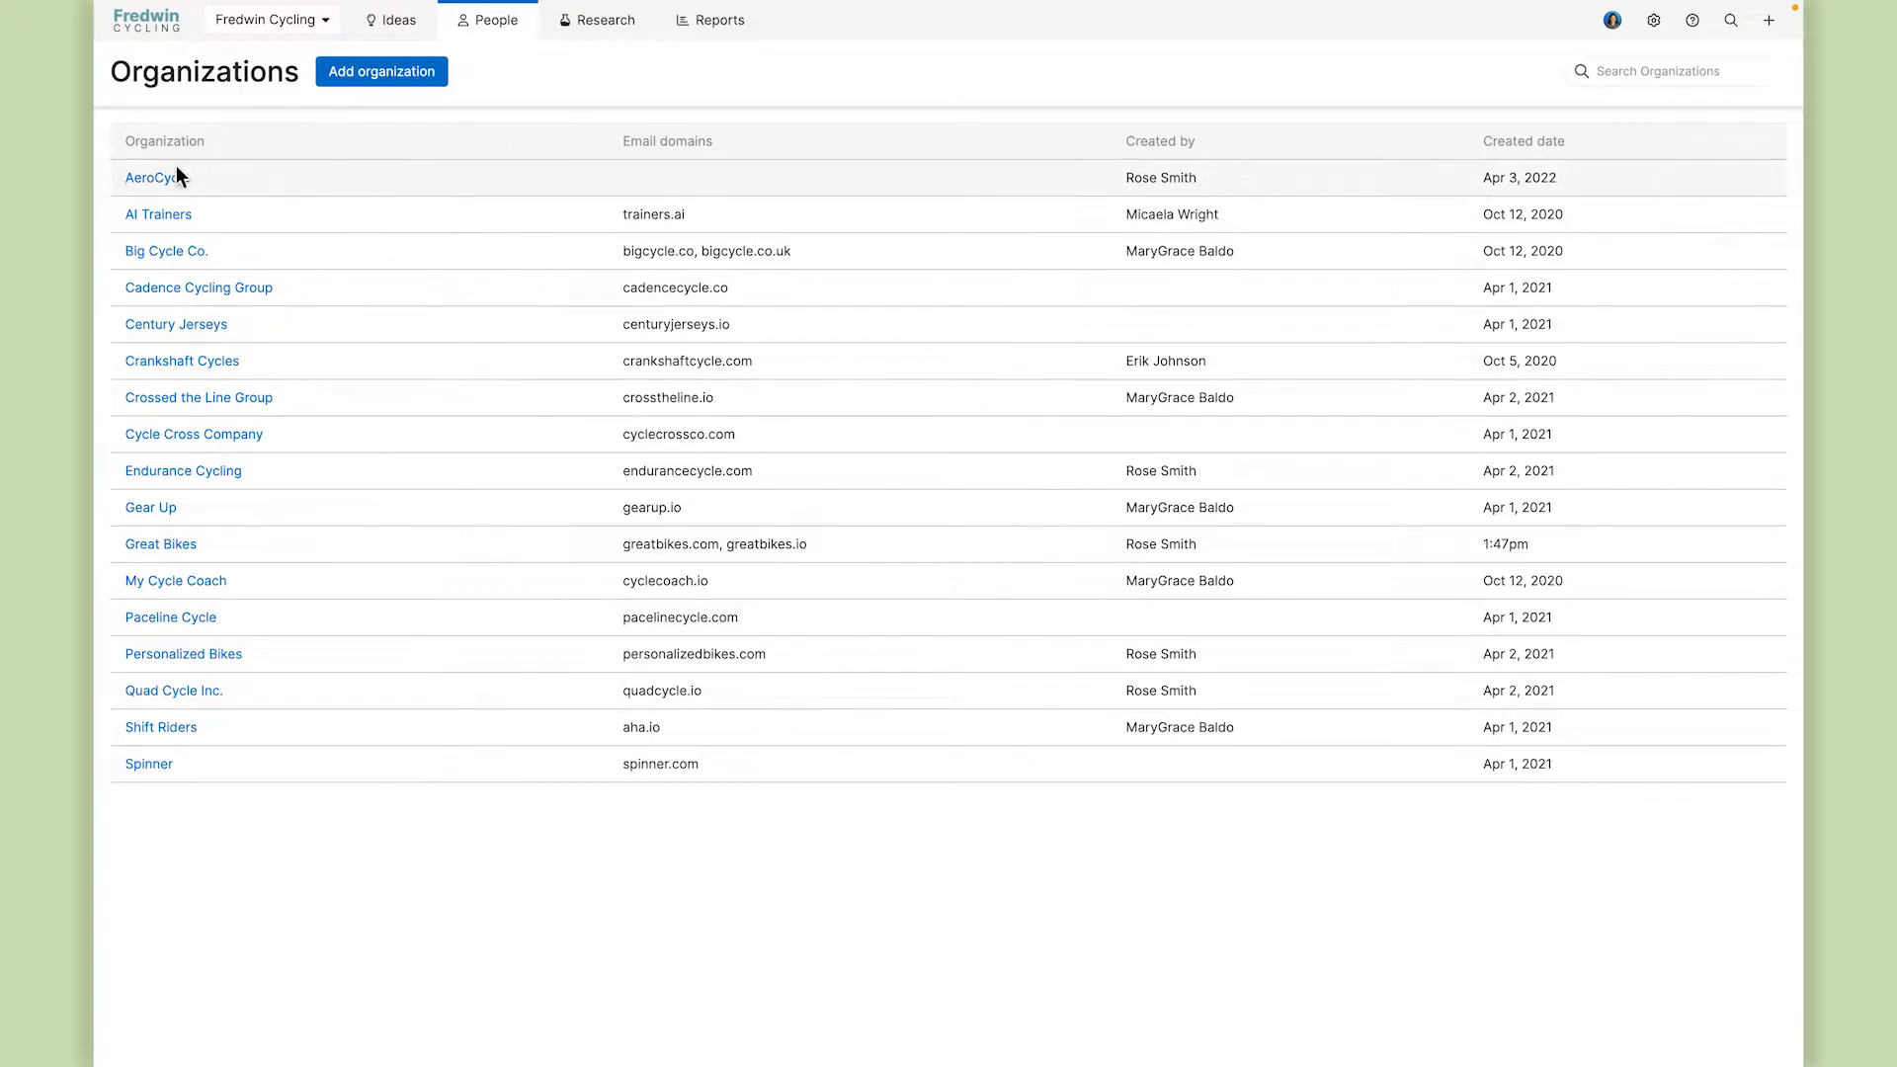
Open the AeroCycle organization record and start editing the organizations' custom layout.
{"action": "left_click", "coordinate": [174, 182]}
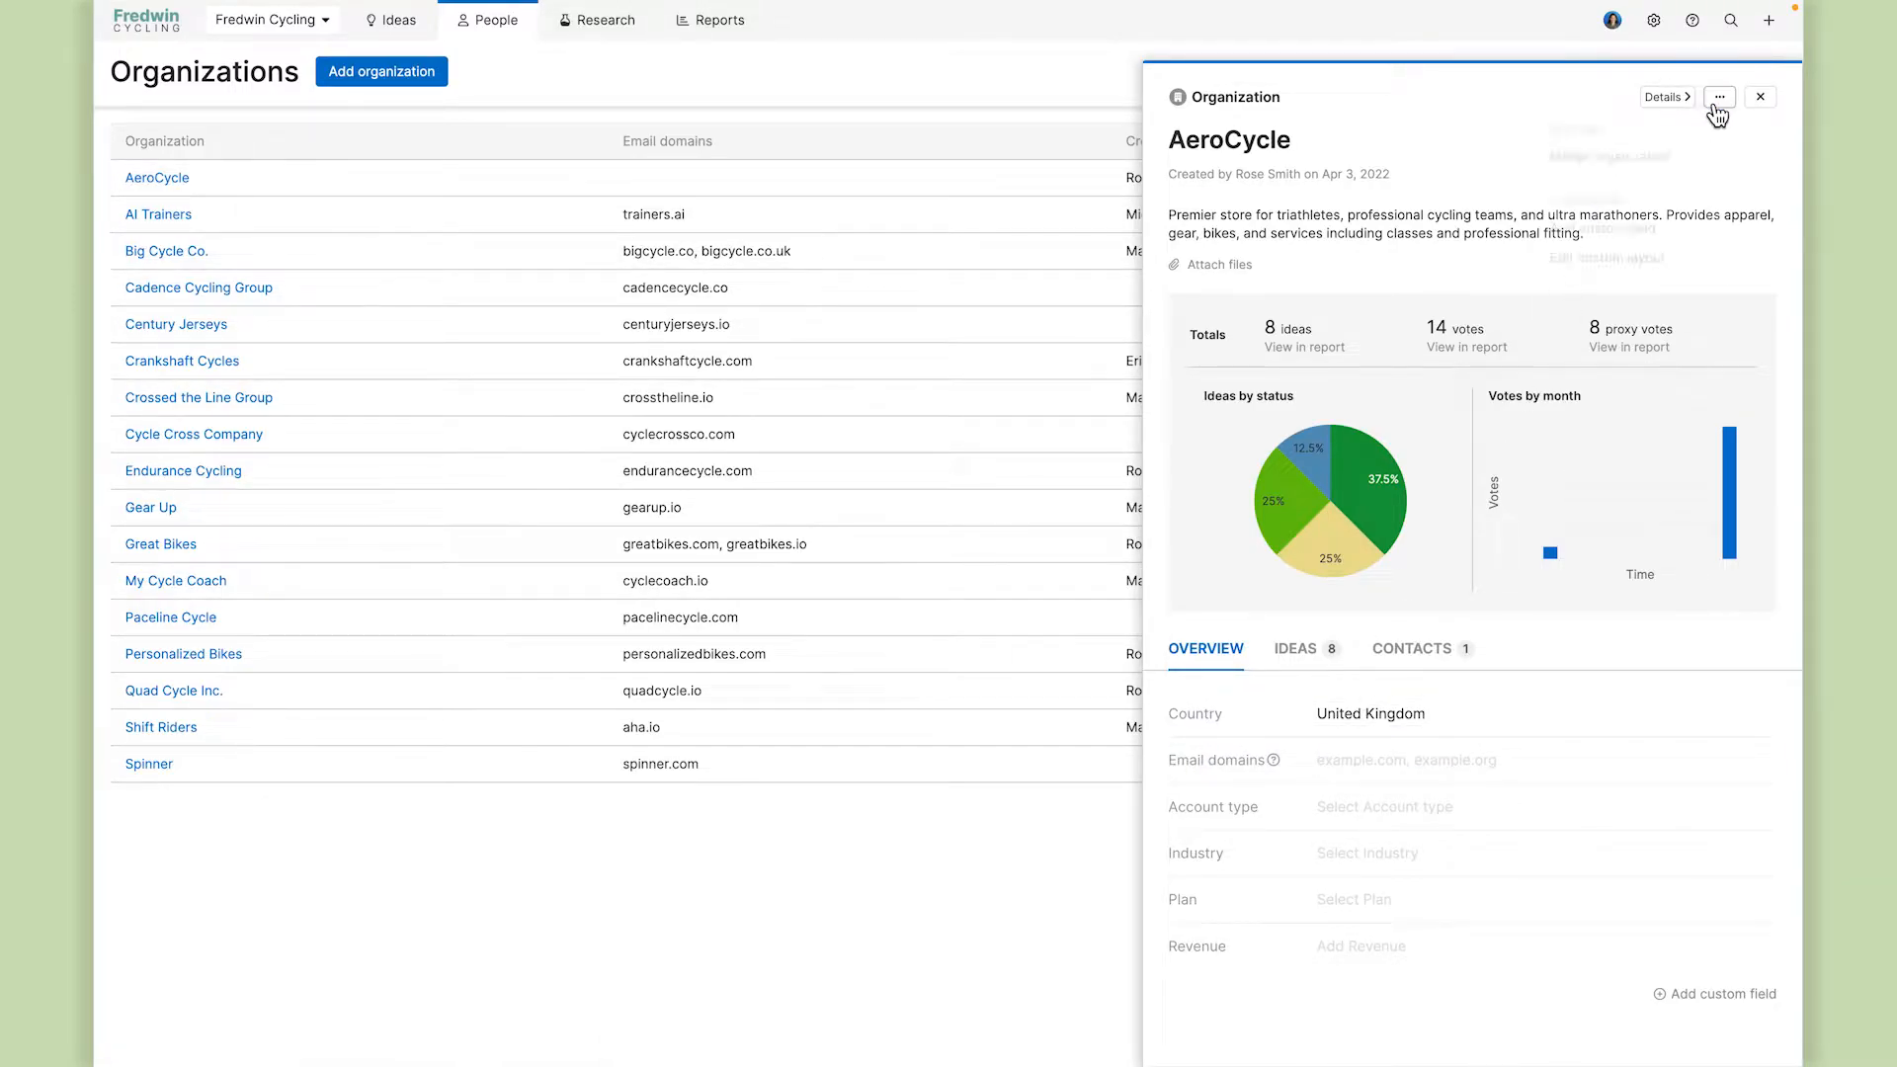
{"action": "left_click", "coordinate": [1718, 102]}
{"action": "left_click", "coordinate": [1639, 256]}
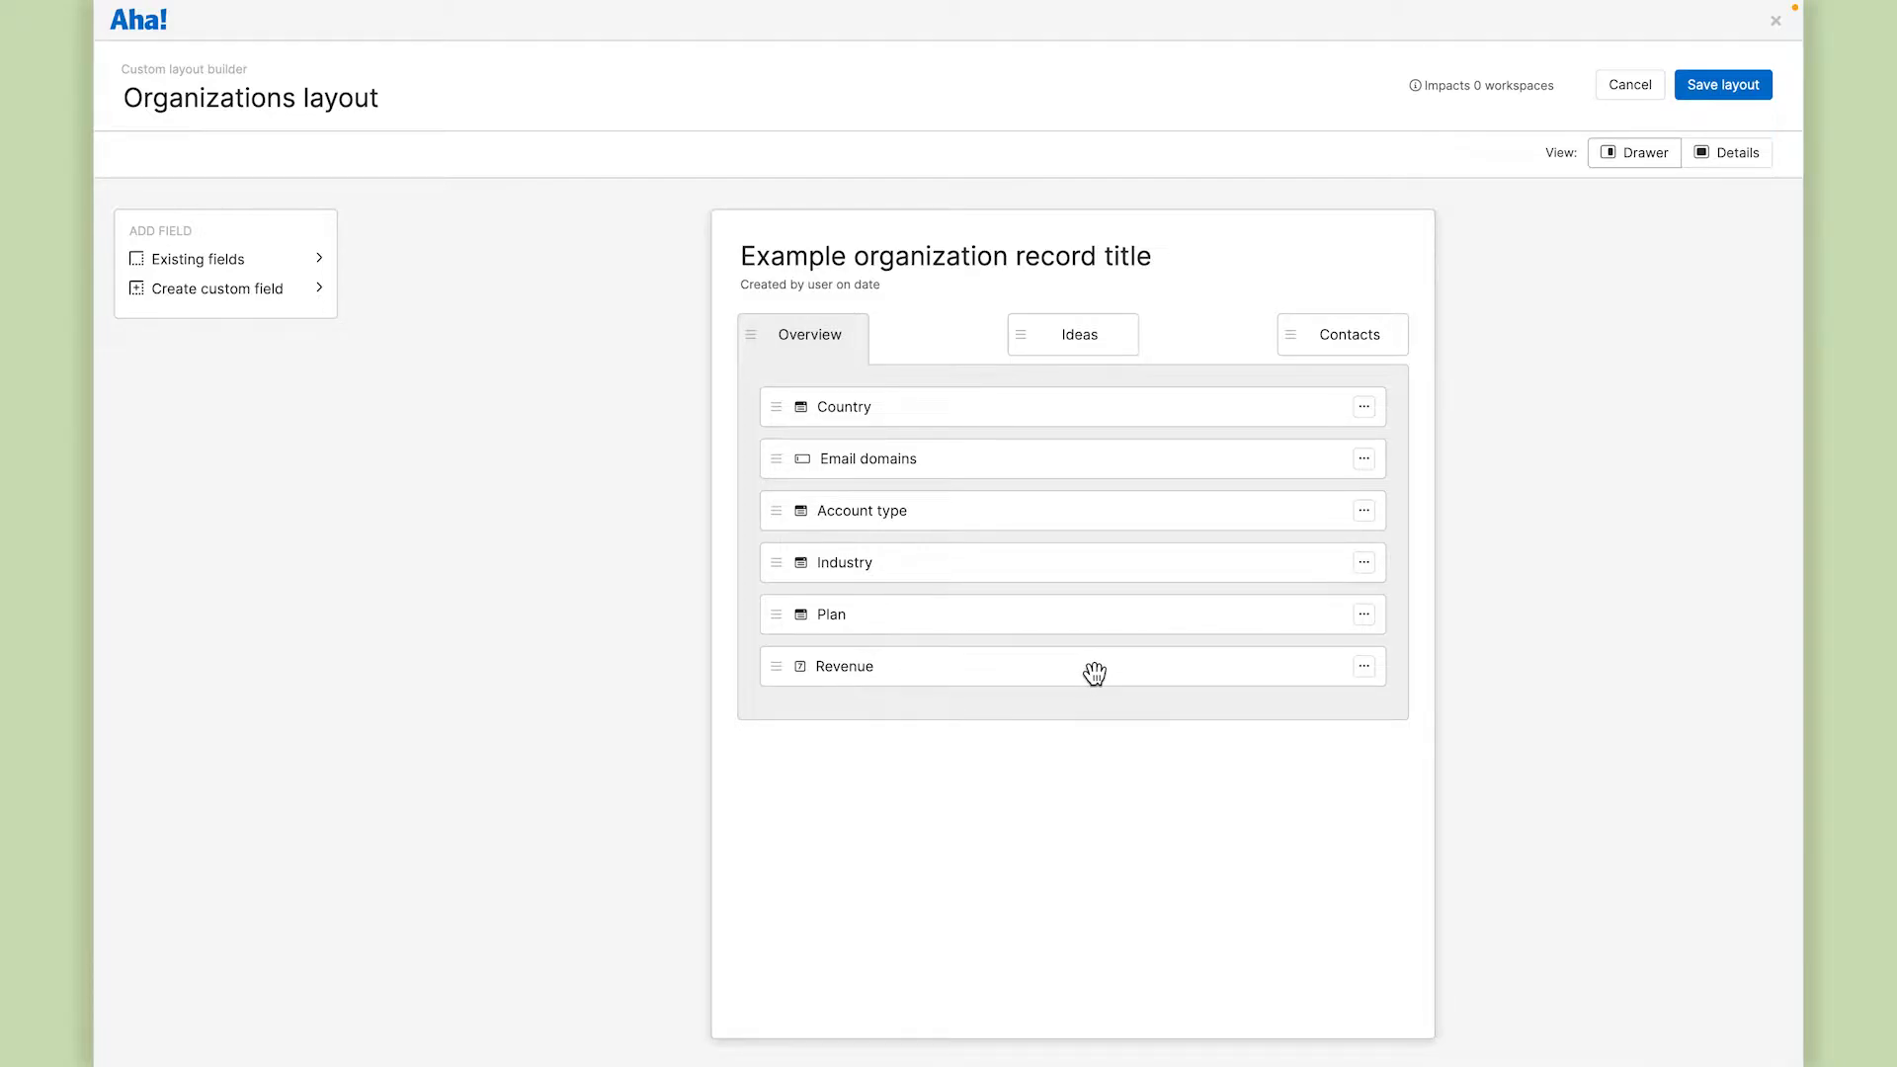
Add a custom number field named "Employee count" below Revenue in the Overview section of the organizations layout.
{"action": "left_click", "coordinate": [275, 313]}
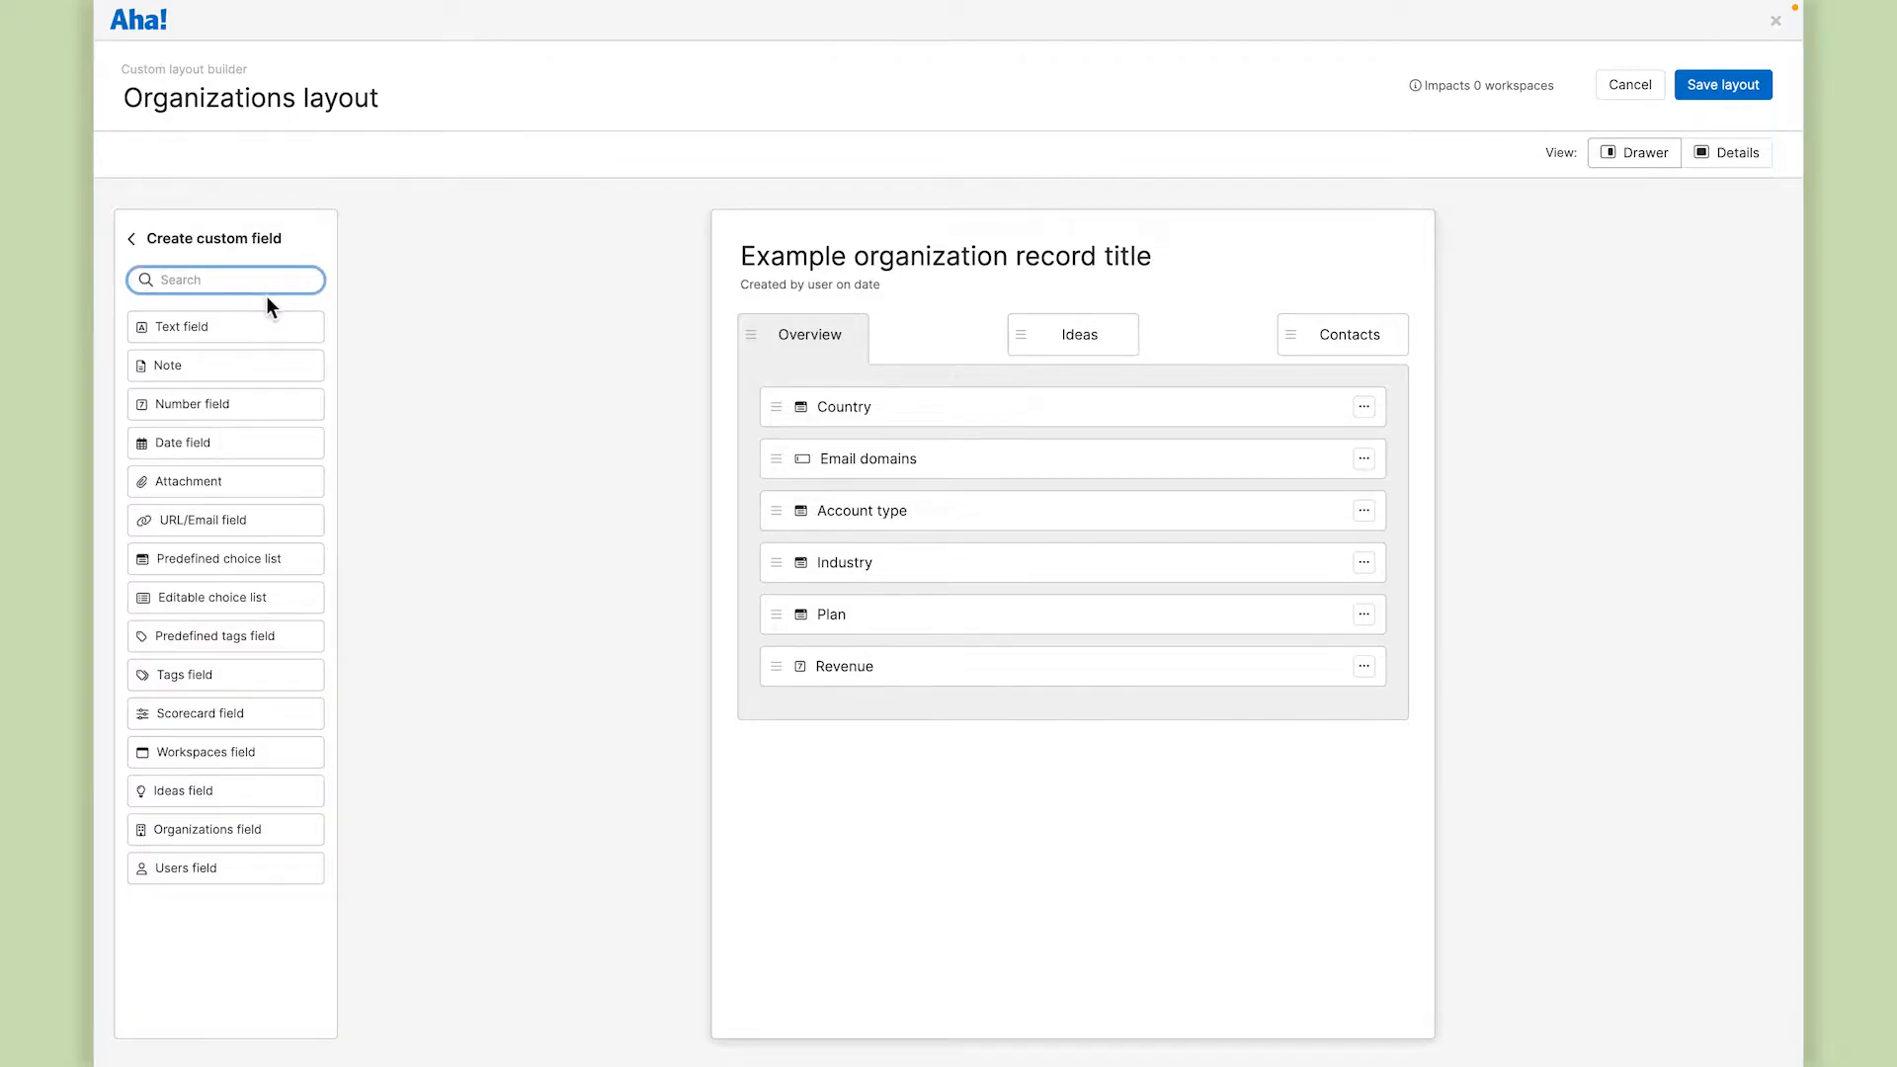
{"action": "left_click_drag", "start_coordinate": [249, 406], "coordinate": [858, 725]}
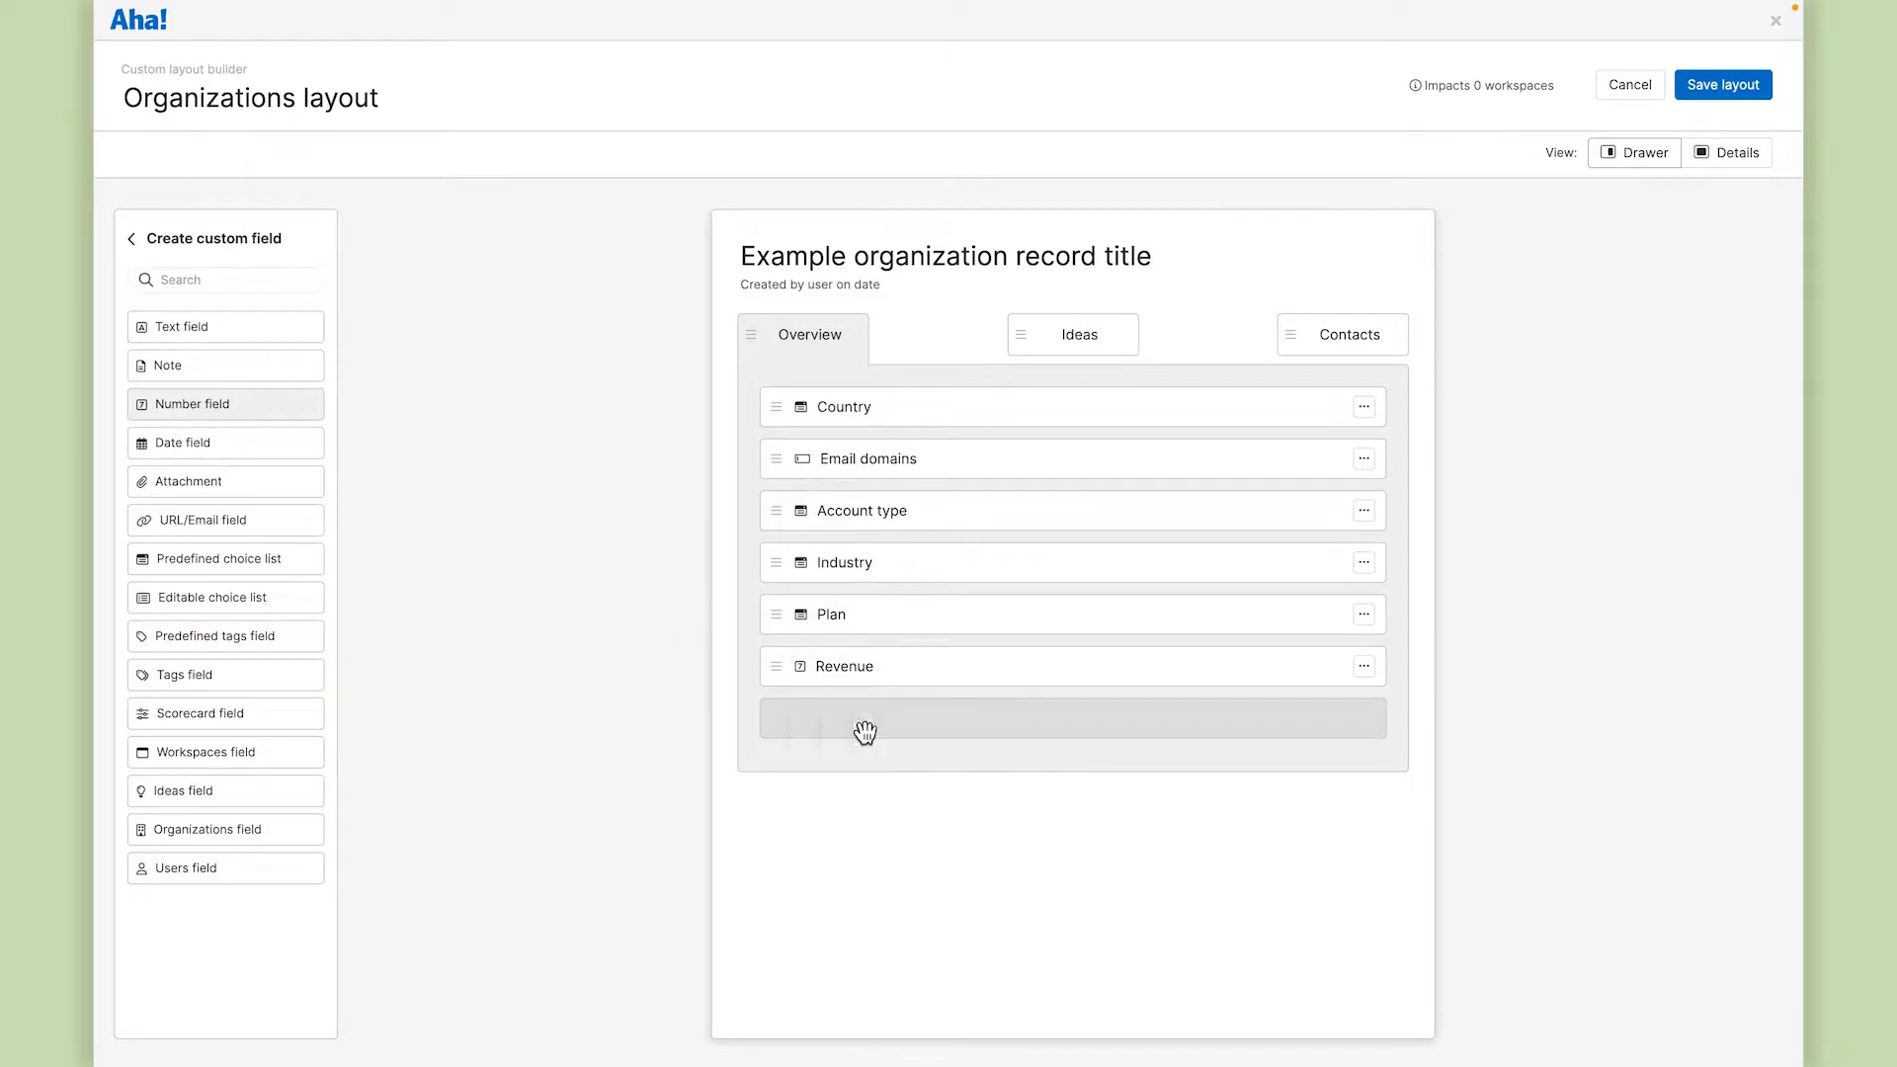
{"action": "type", "text": "Employee coun"}
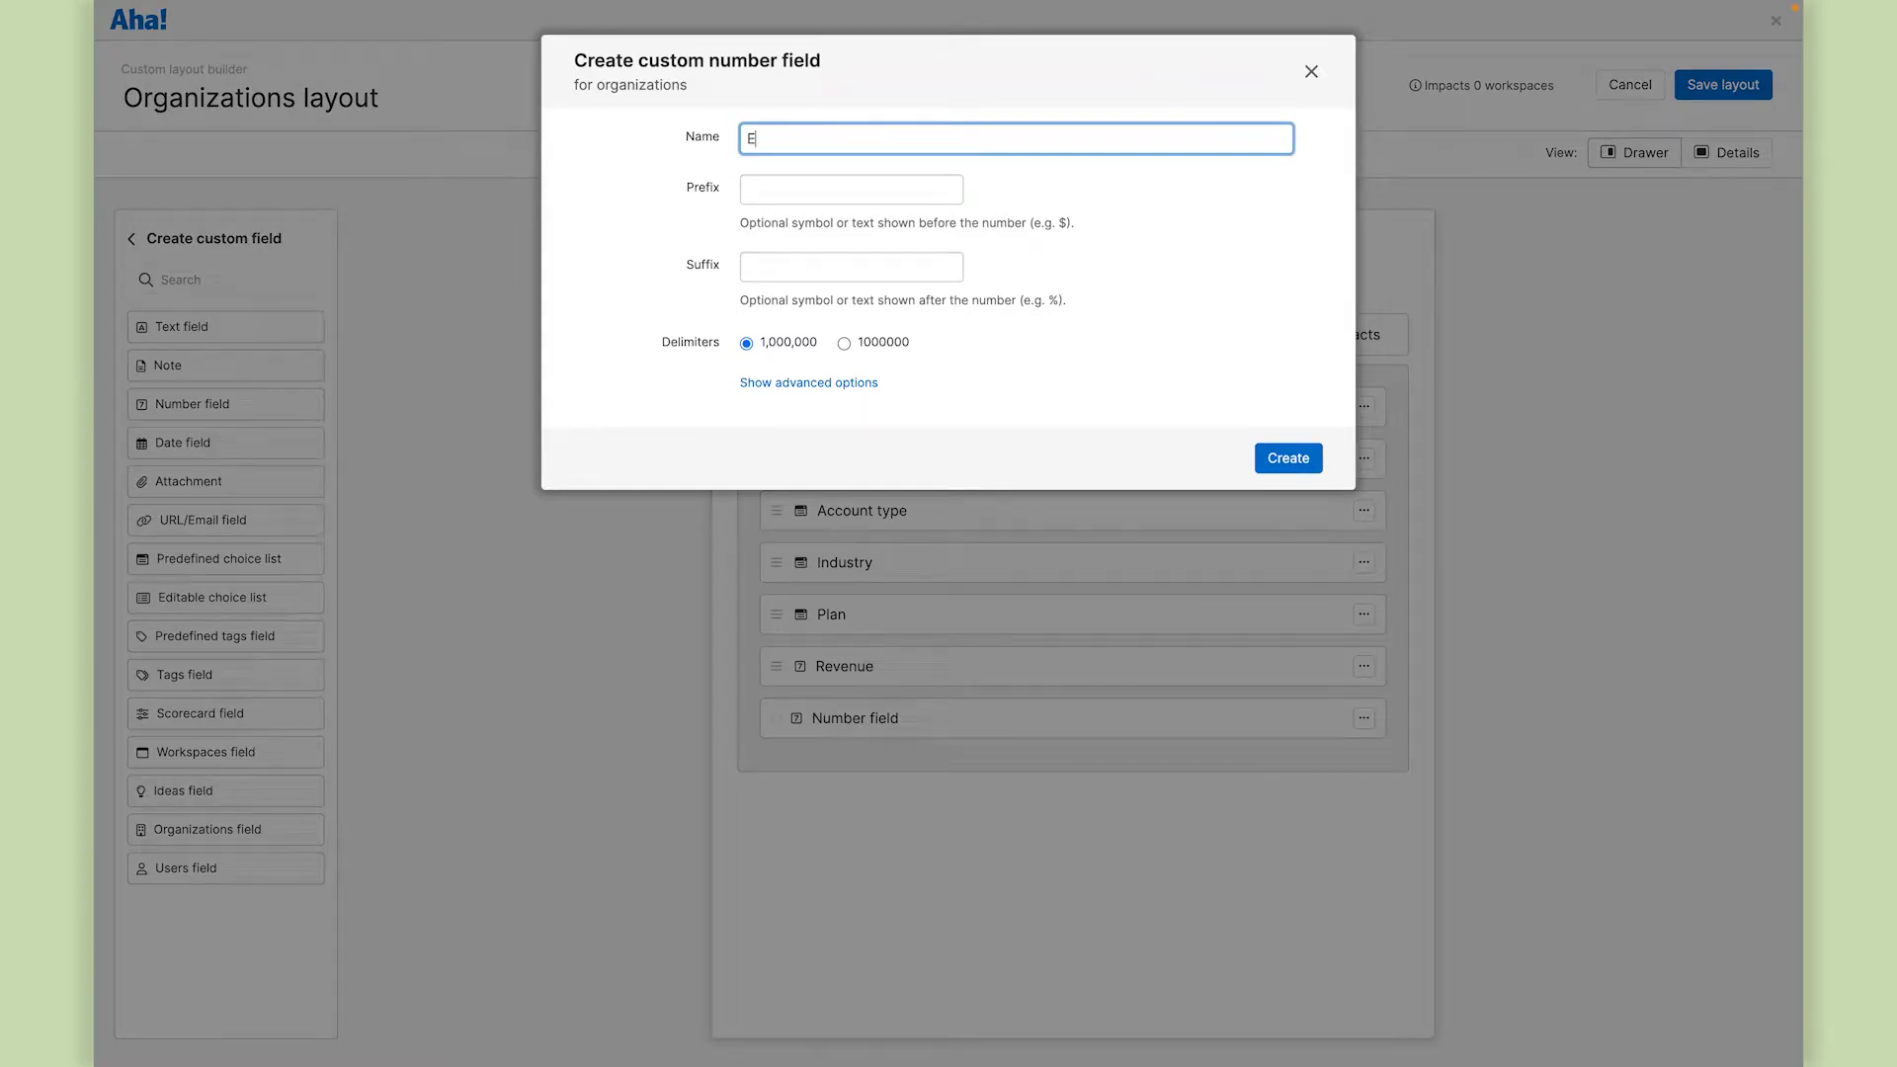
{"action": "type", "text": "t"}
{"action": "key", "text": "Return"}
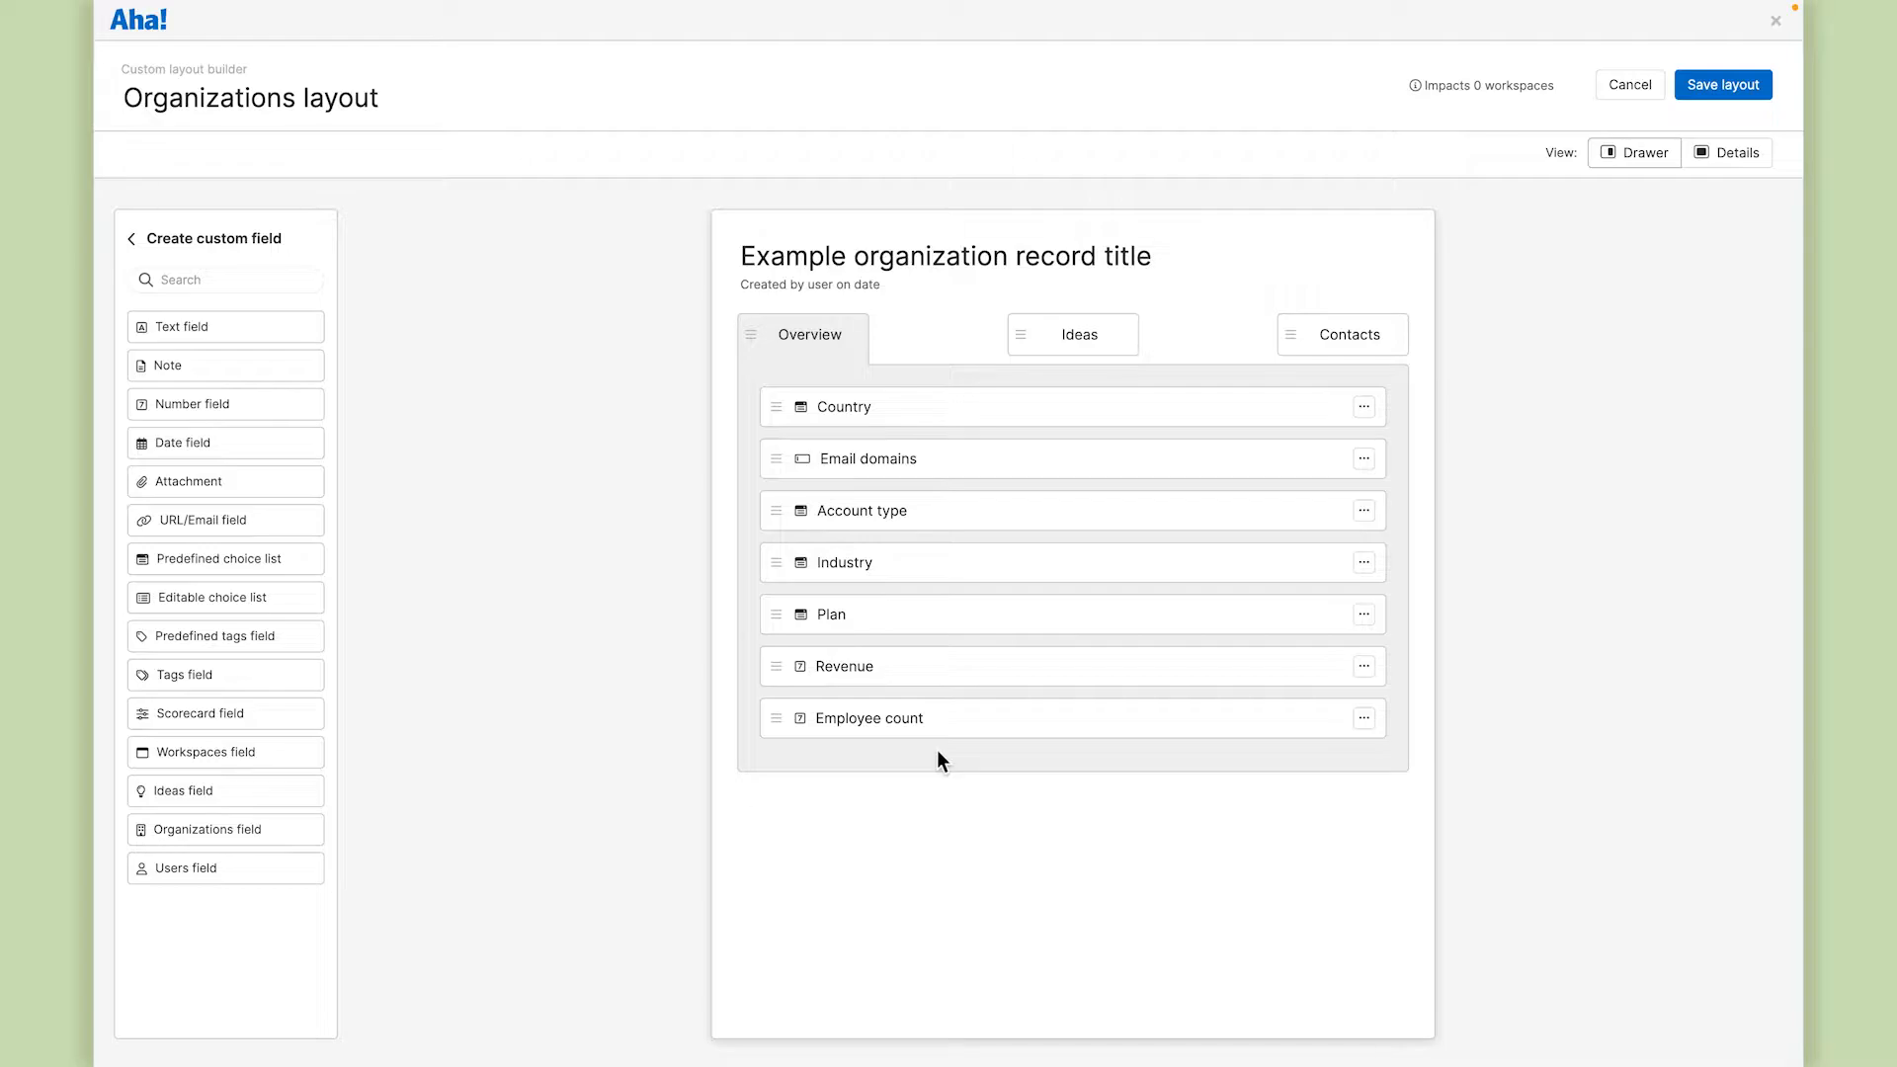
Add the existing Integrations field above Country in the Overview section and save the layout.
{"action": "left_click", "coordinate": [138, 243]}
{"action": "left_click", "coordinate": [187, 259]}
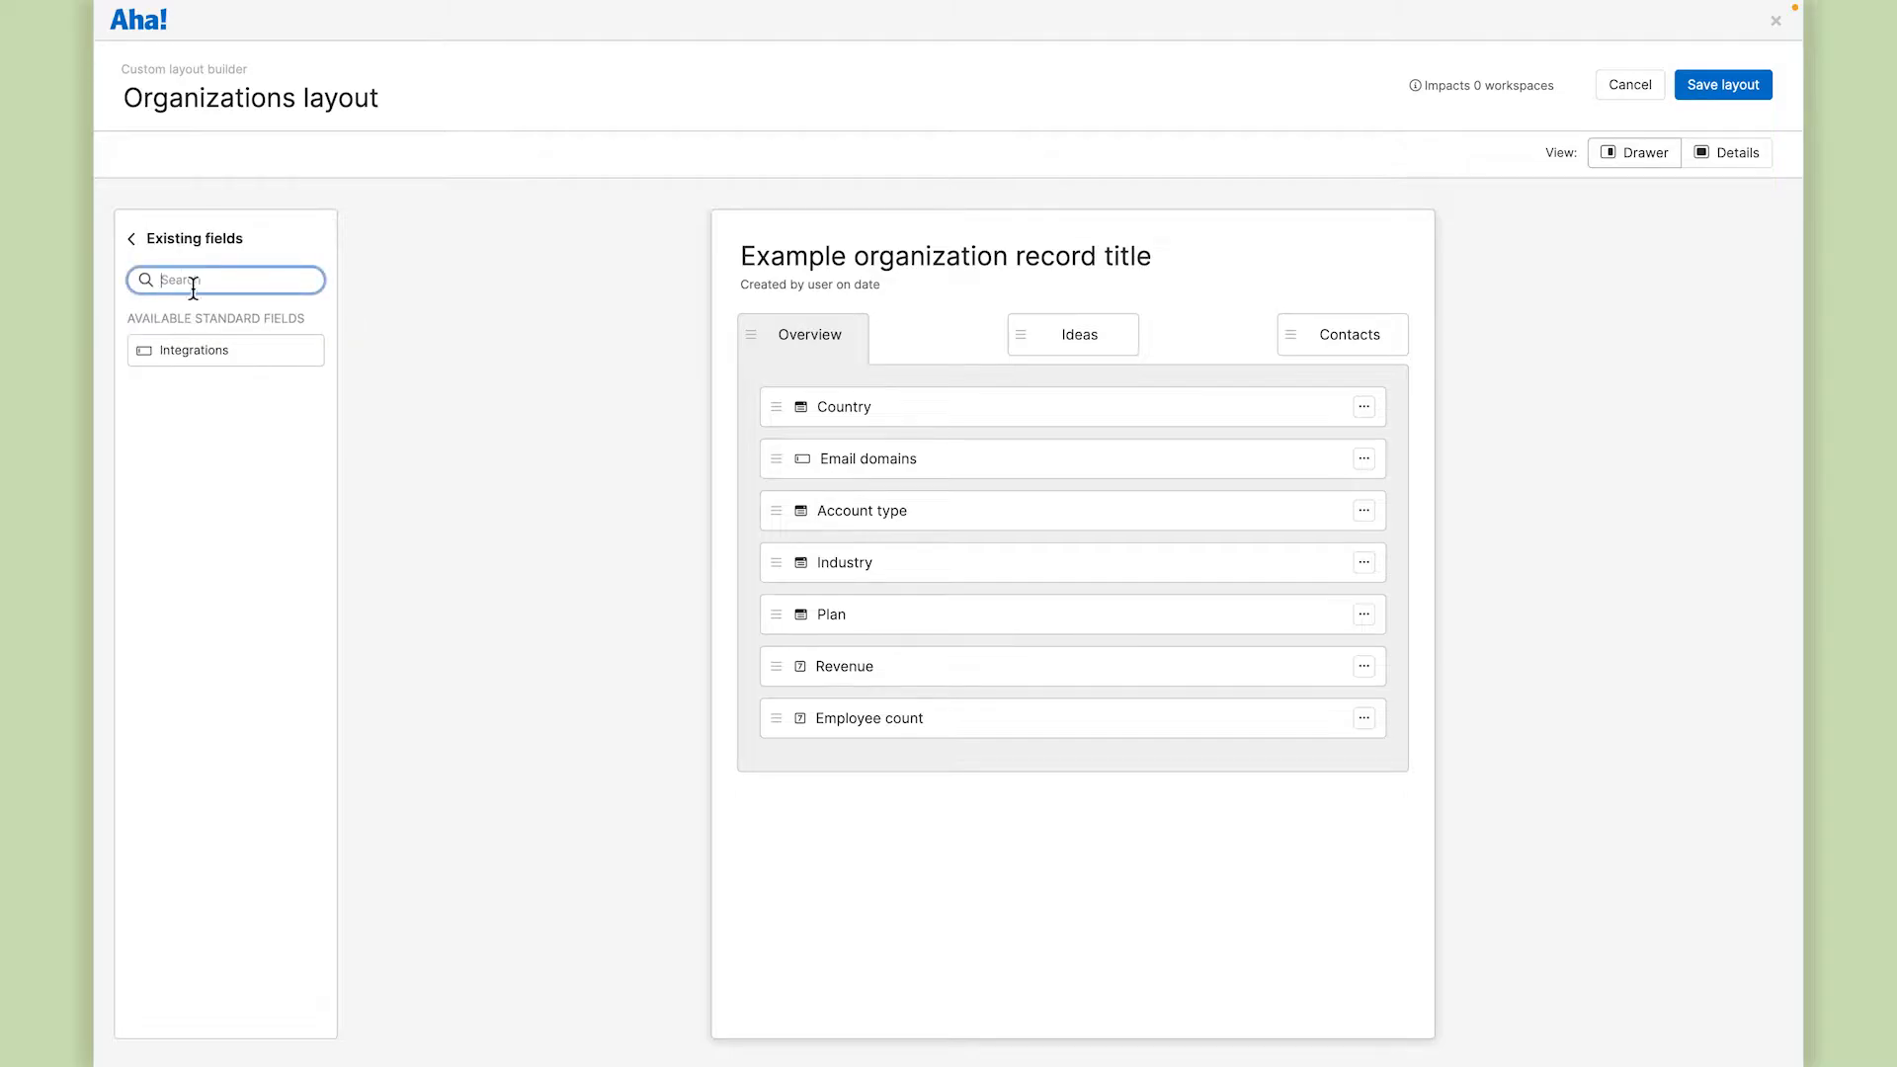
{"action": "left_click_drag", "start_coordinate": [187, 351], "coordinate": [809, 409]}
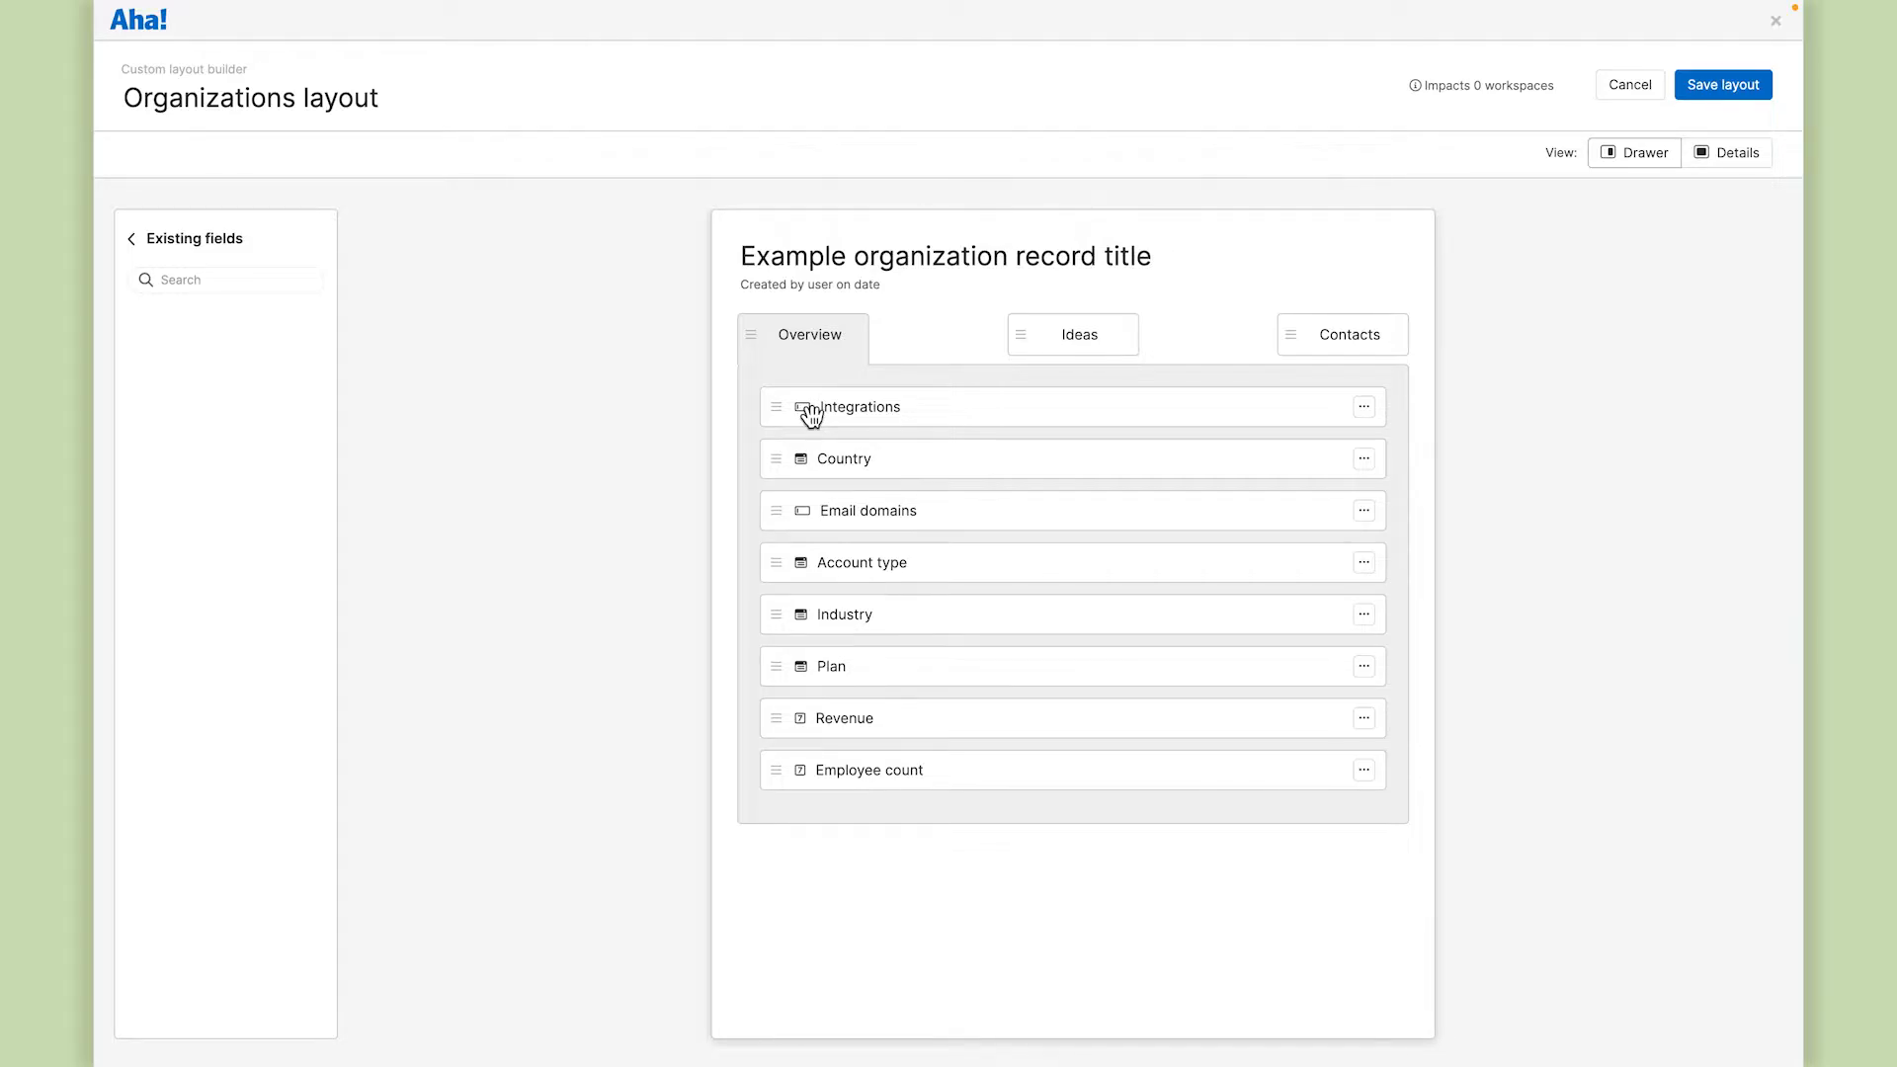
{"action": "left_click", "coordinate": [1712, 89]}
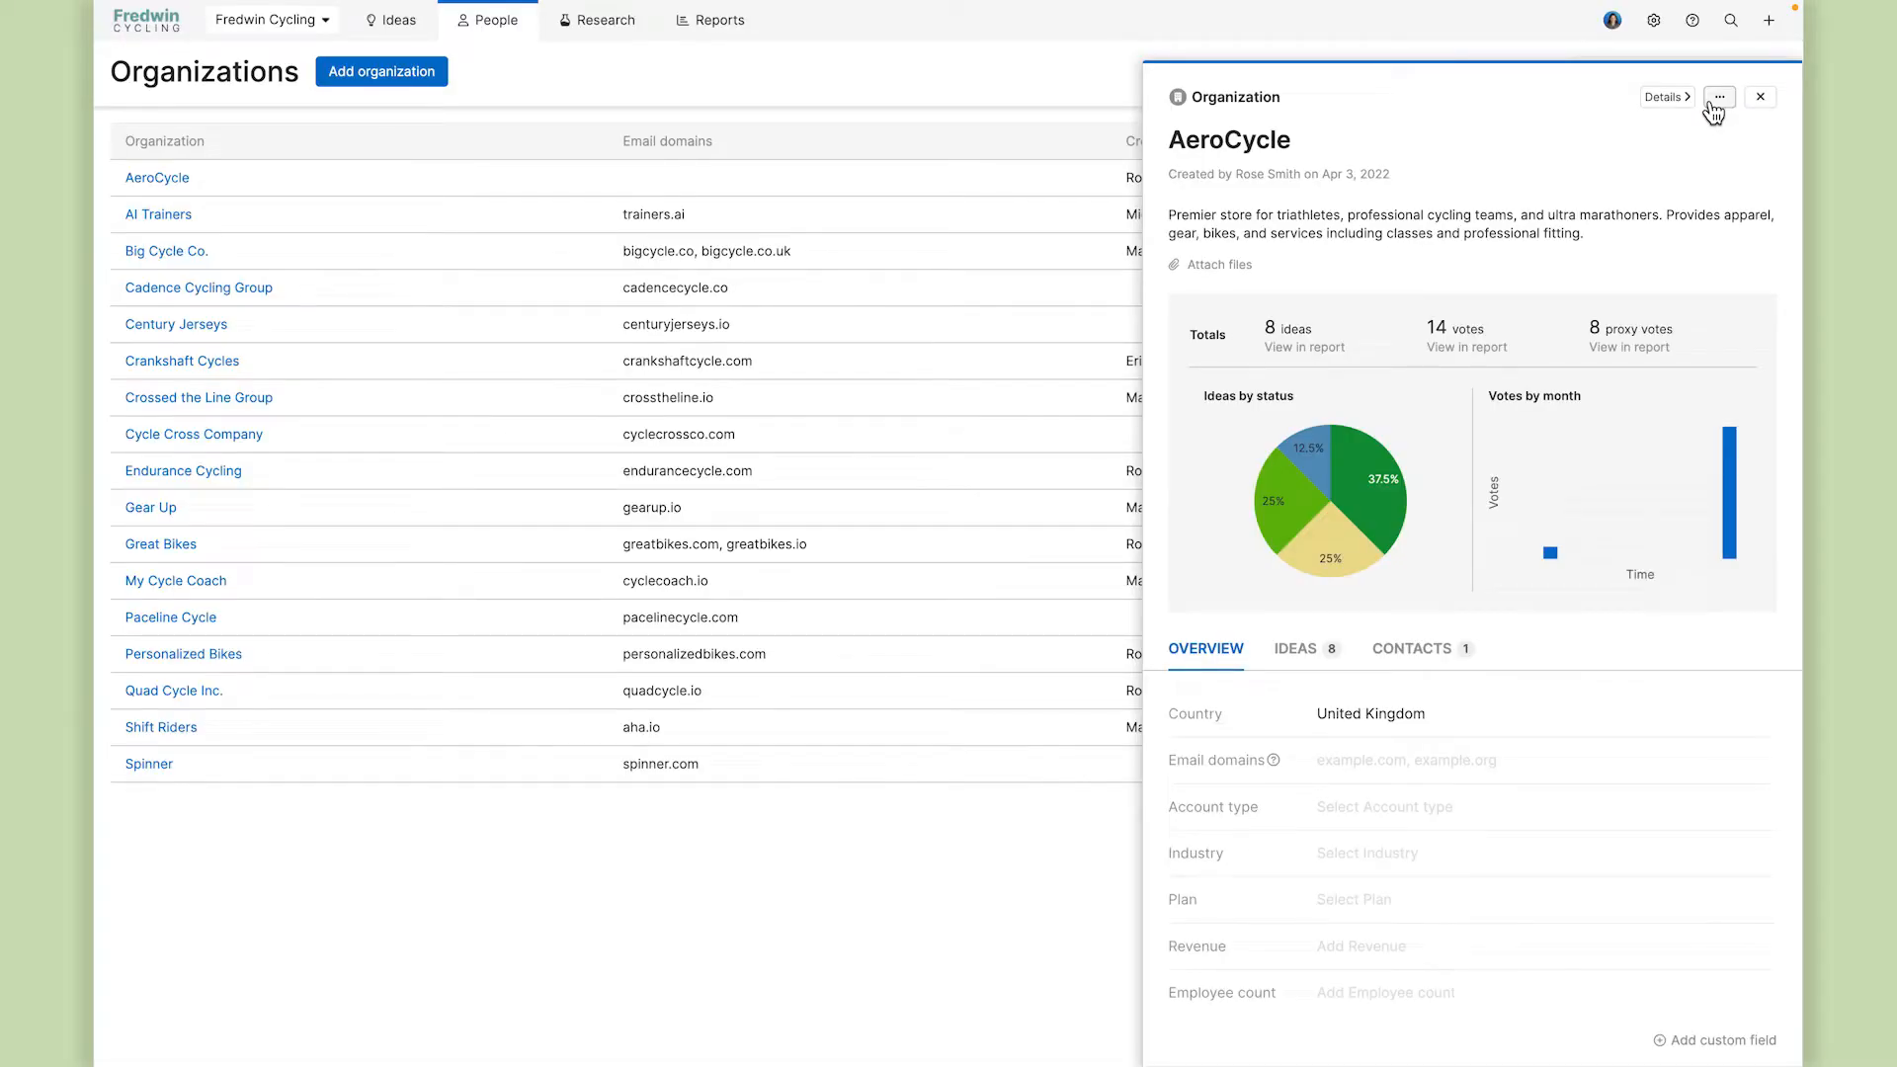
Add a new account-level Salesforce integration from the account settings.
{"action": "left_click", "coordinate": [1653, 19]}
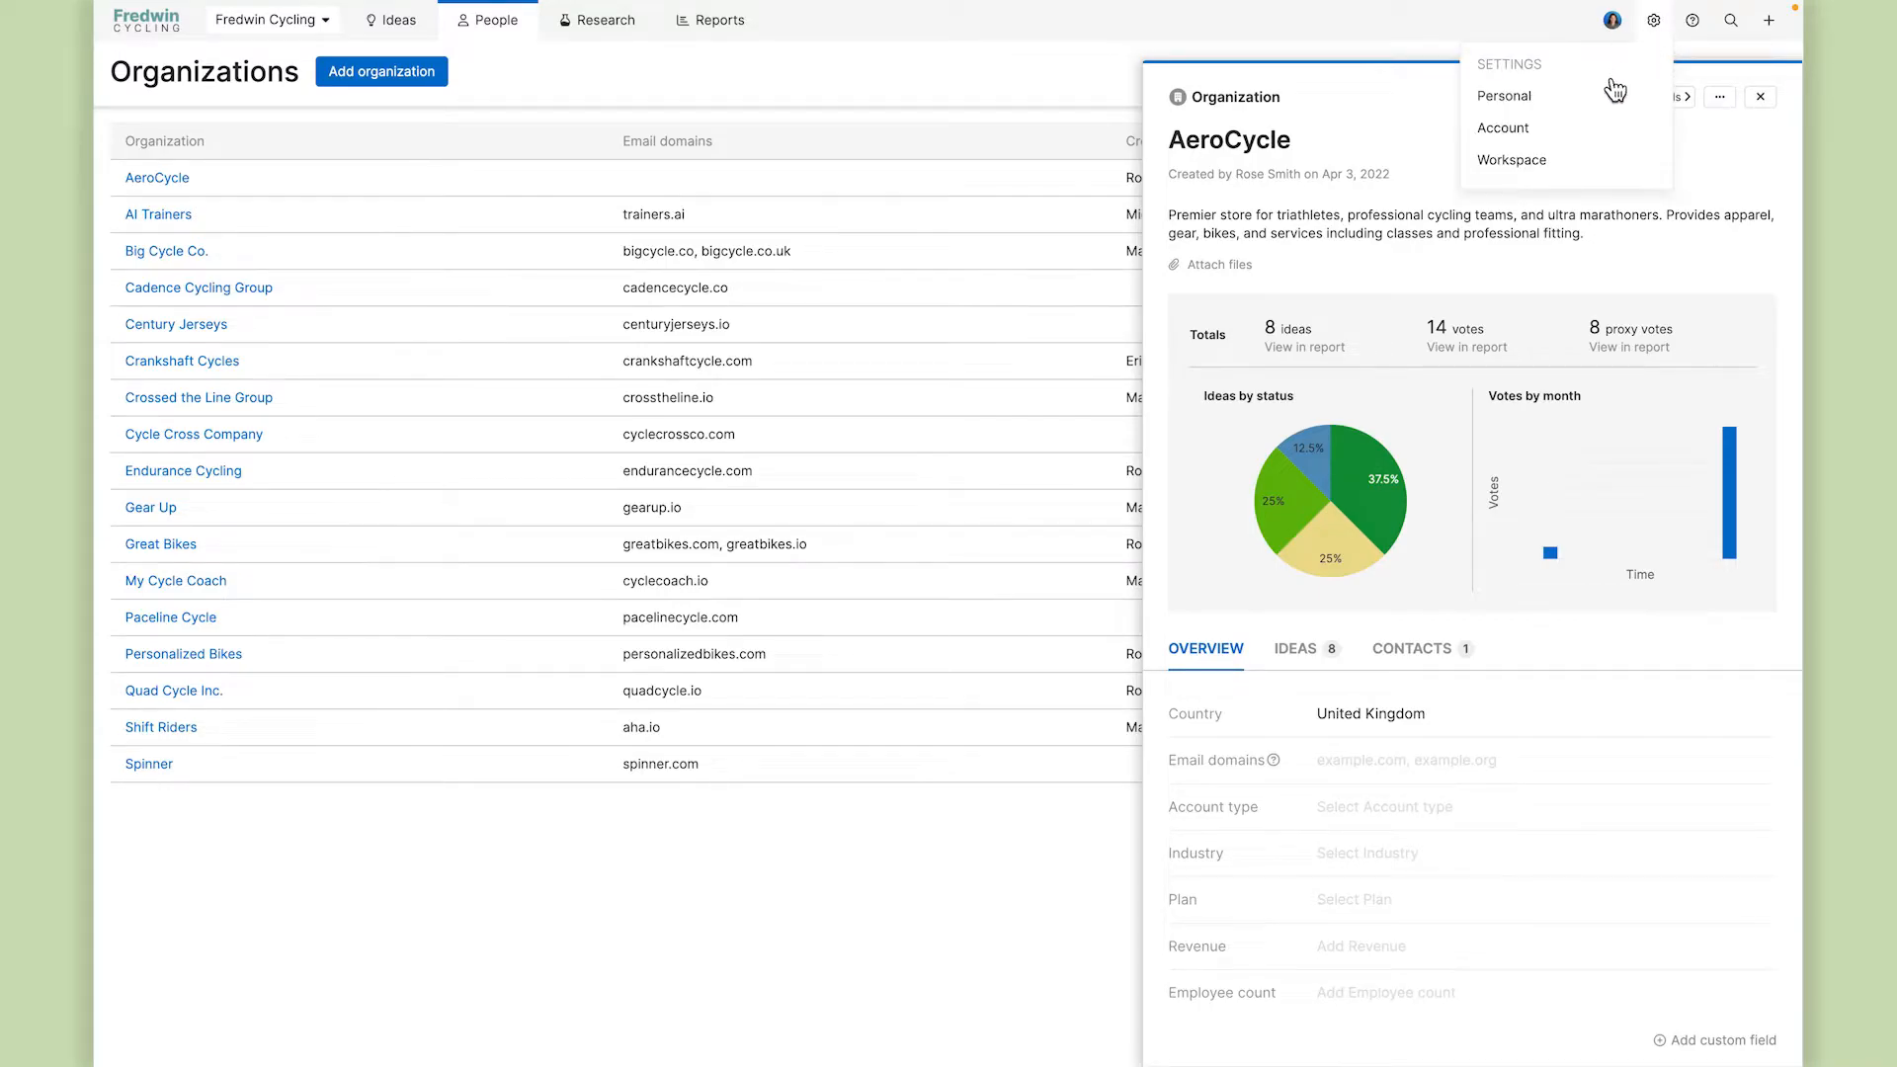
{"action": "left_click", "coordinate": [1574, 137]}
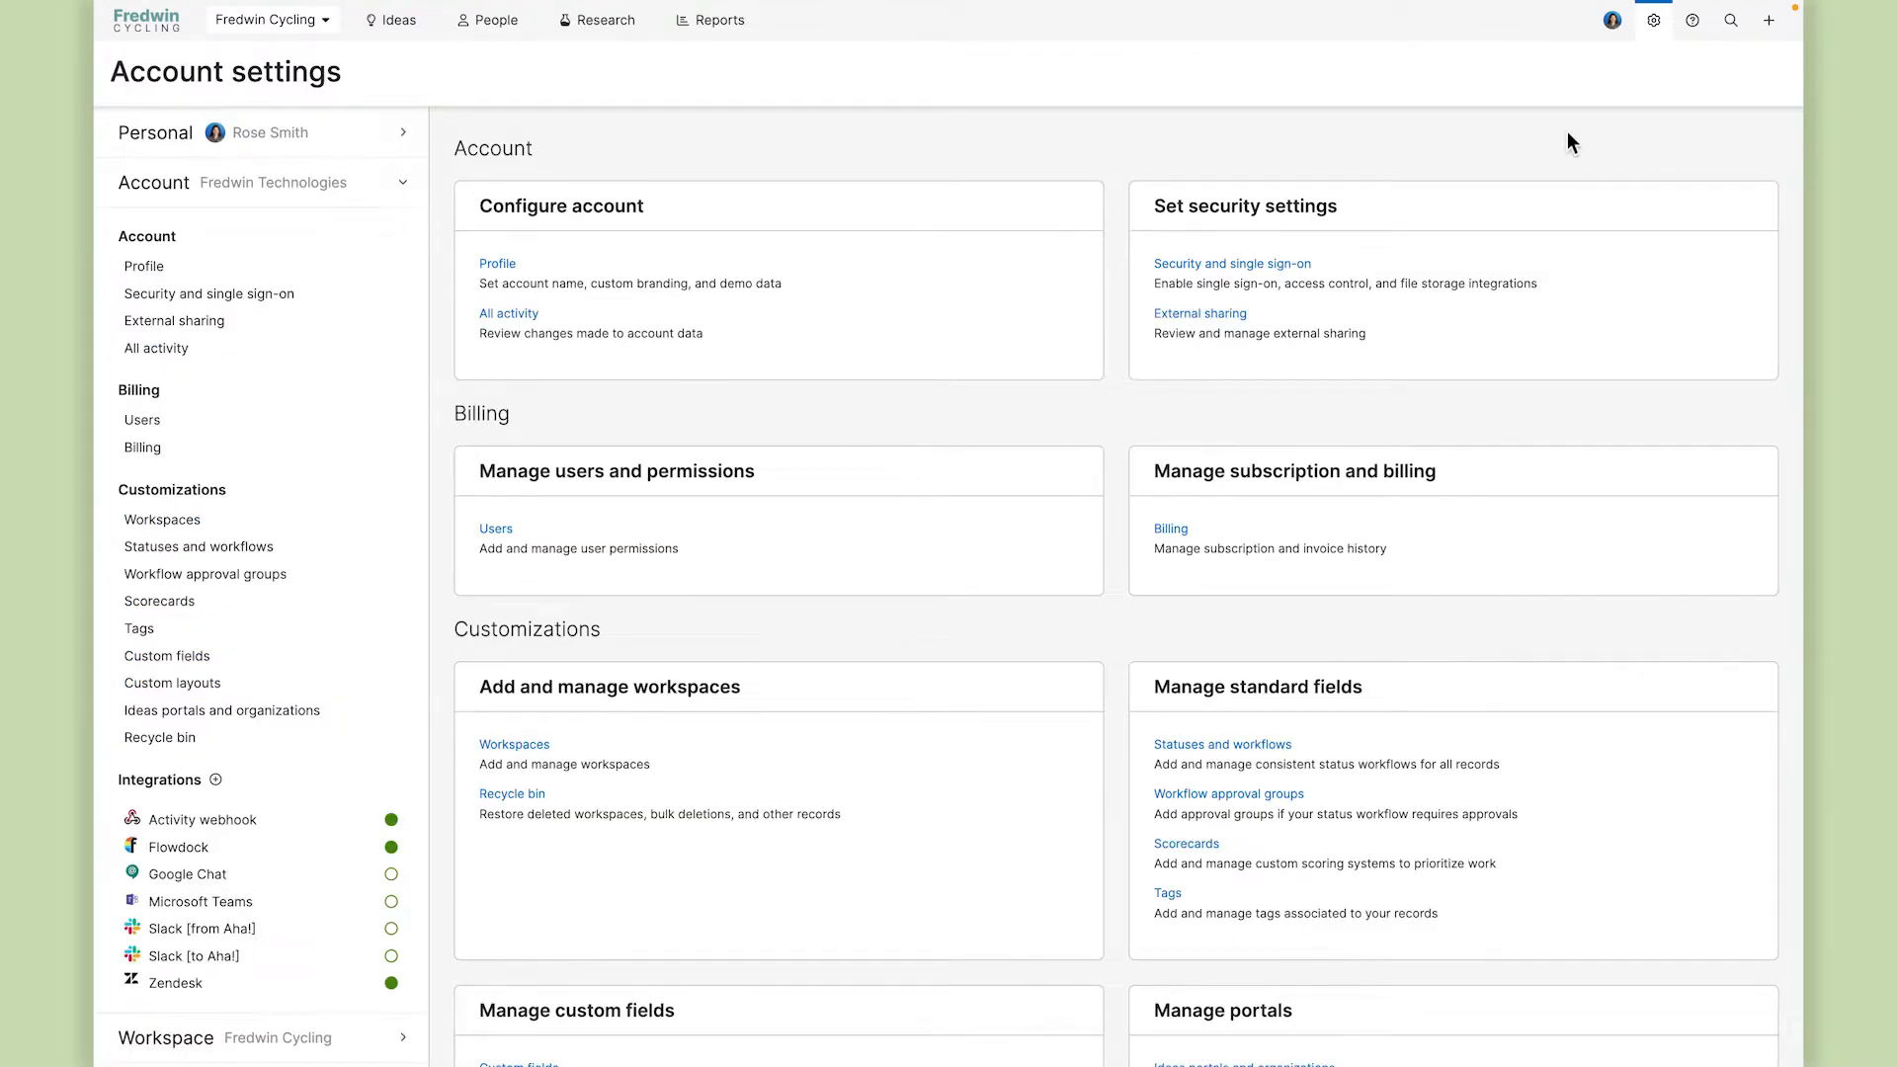
{"action": "left_click", "coordinate": [216, 780]}
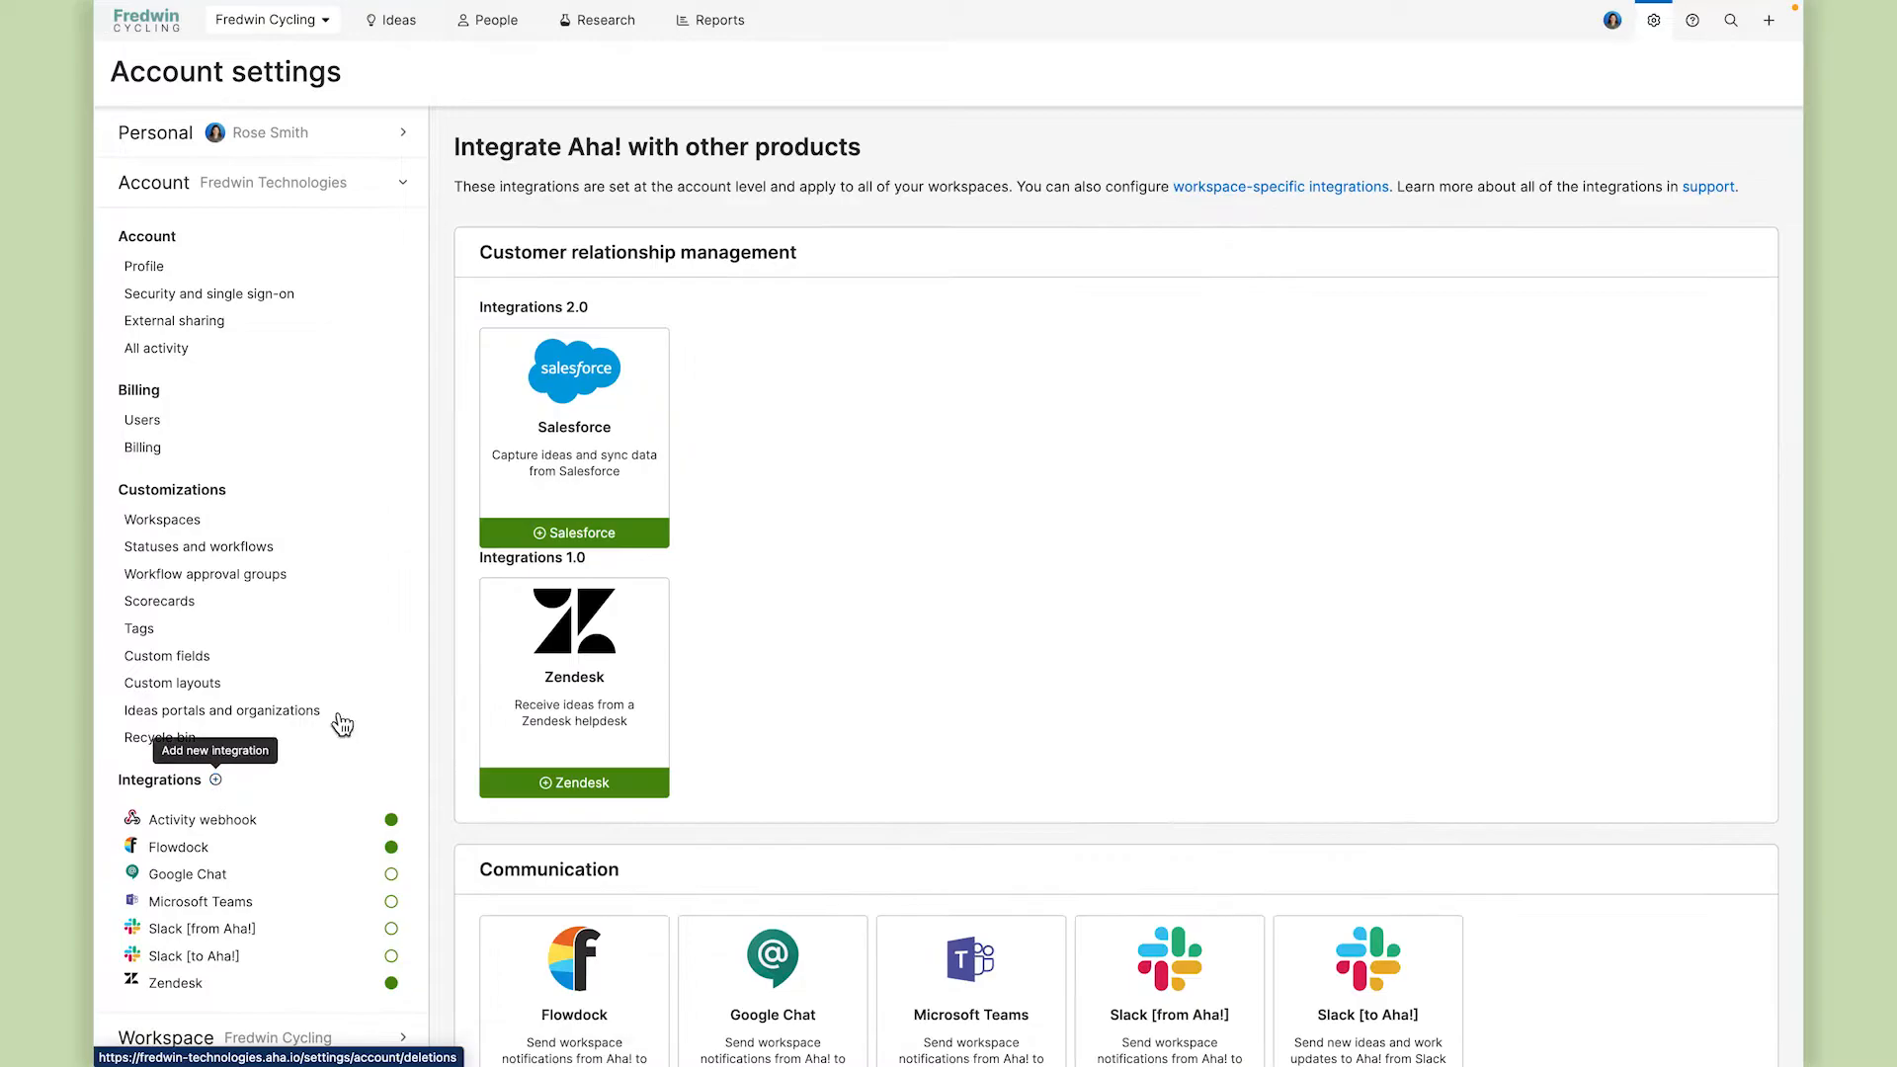
{"action": "left_click", "coordinate": [572, 543]}
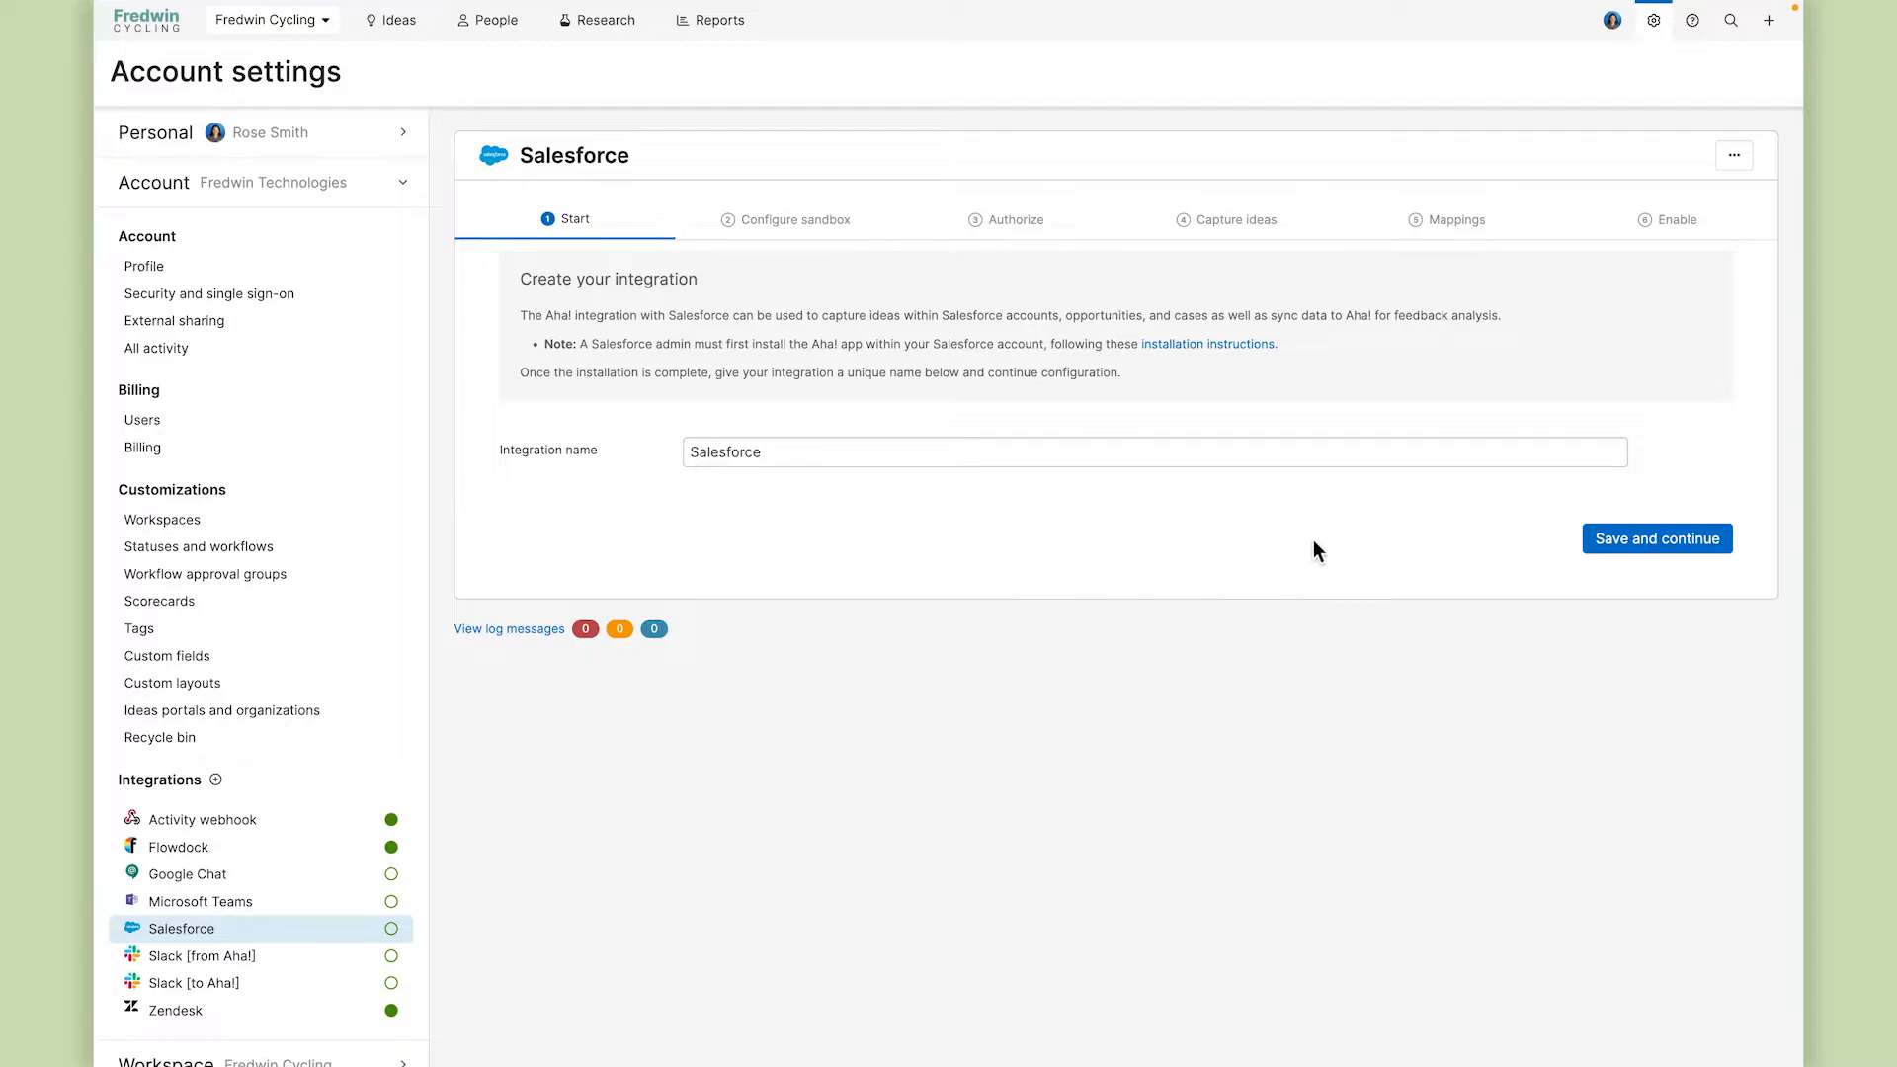
Keep the integration name Salesforce, continue past the sandbox configuration and authorize the connection.
{"action": "left_click", "coordinate": [1605, 550]}
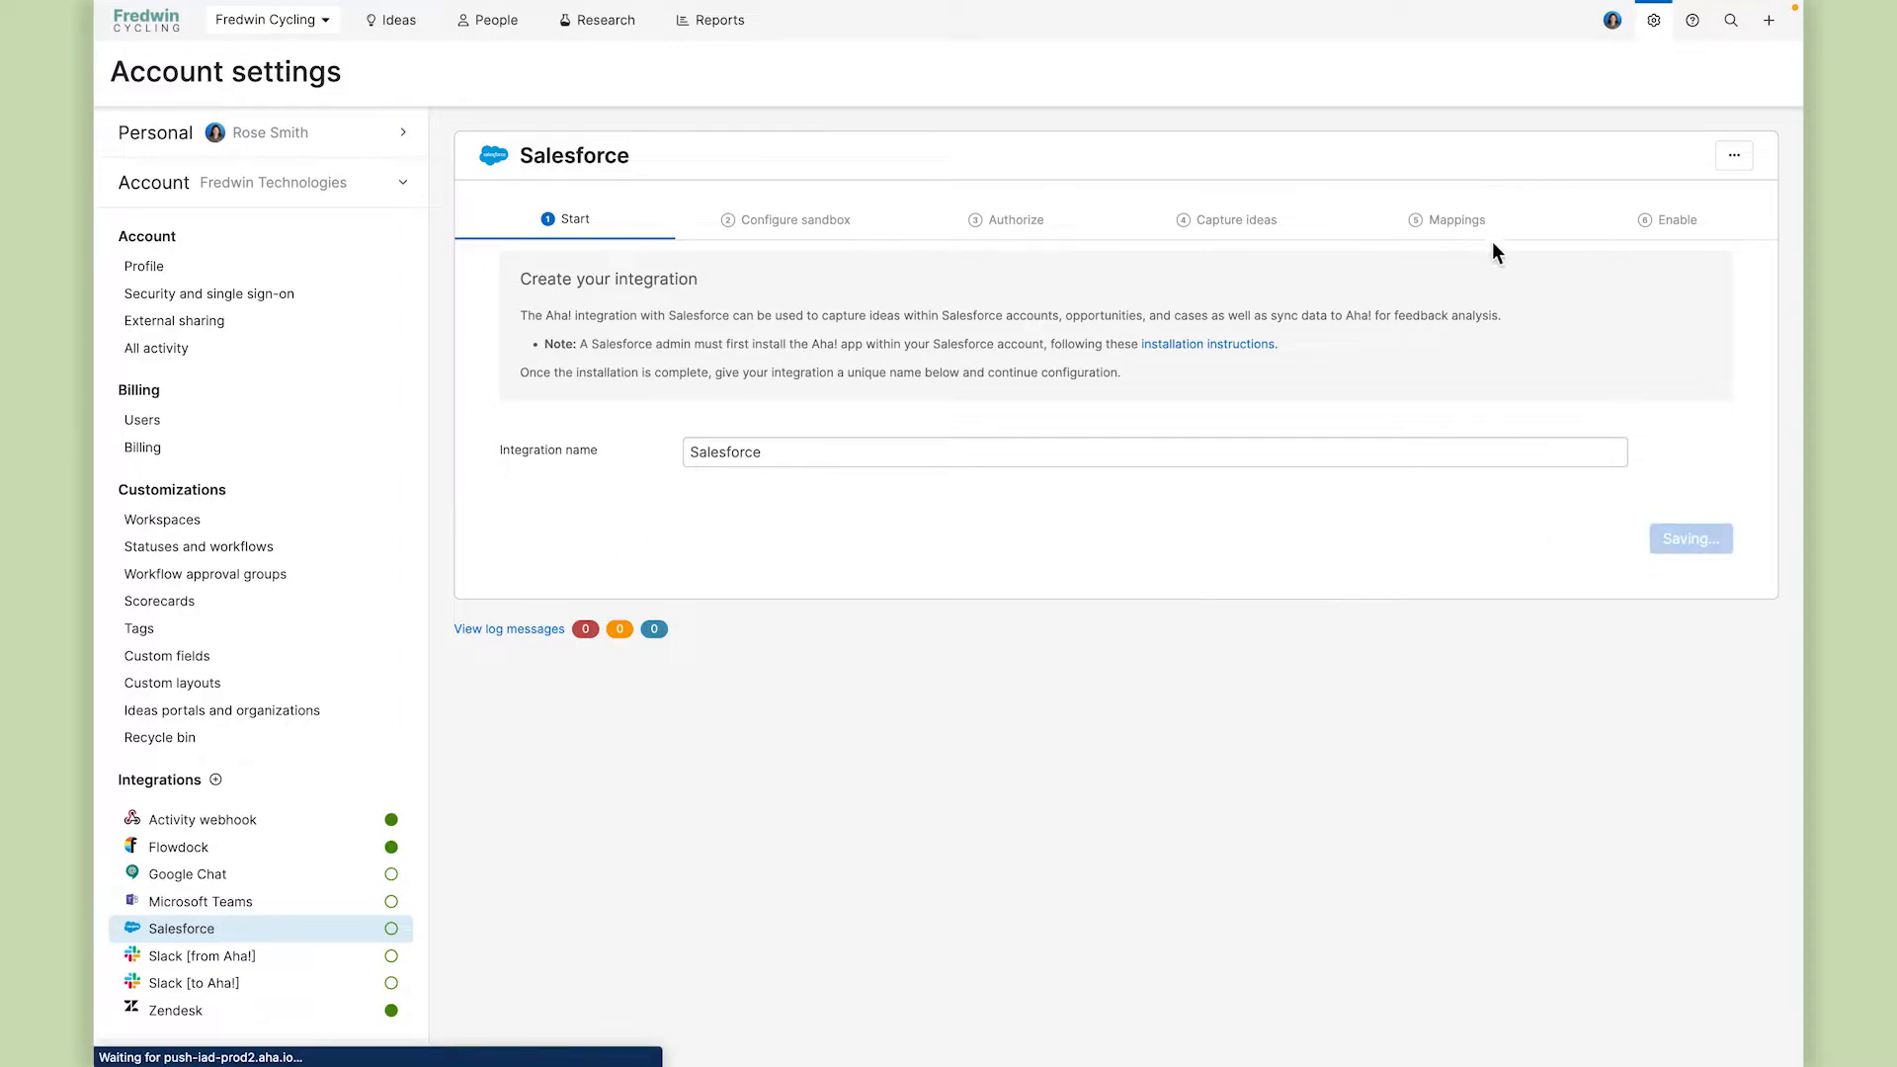
{"action": "left_click", "coordinate": [1627, 517]}
{"action": "left_click", "coordinate": [754, 442]}
{"action": "left_click", "coordinate": [1611, 524]}
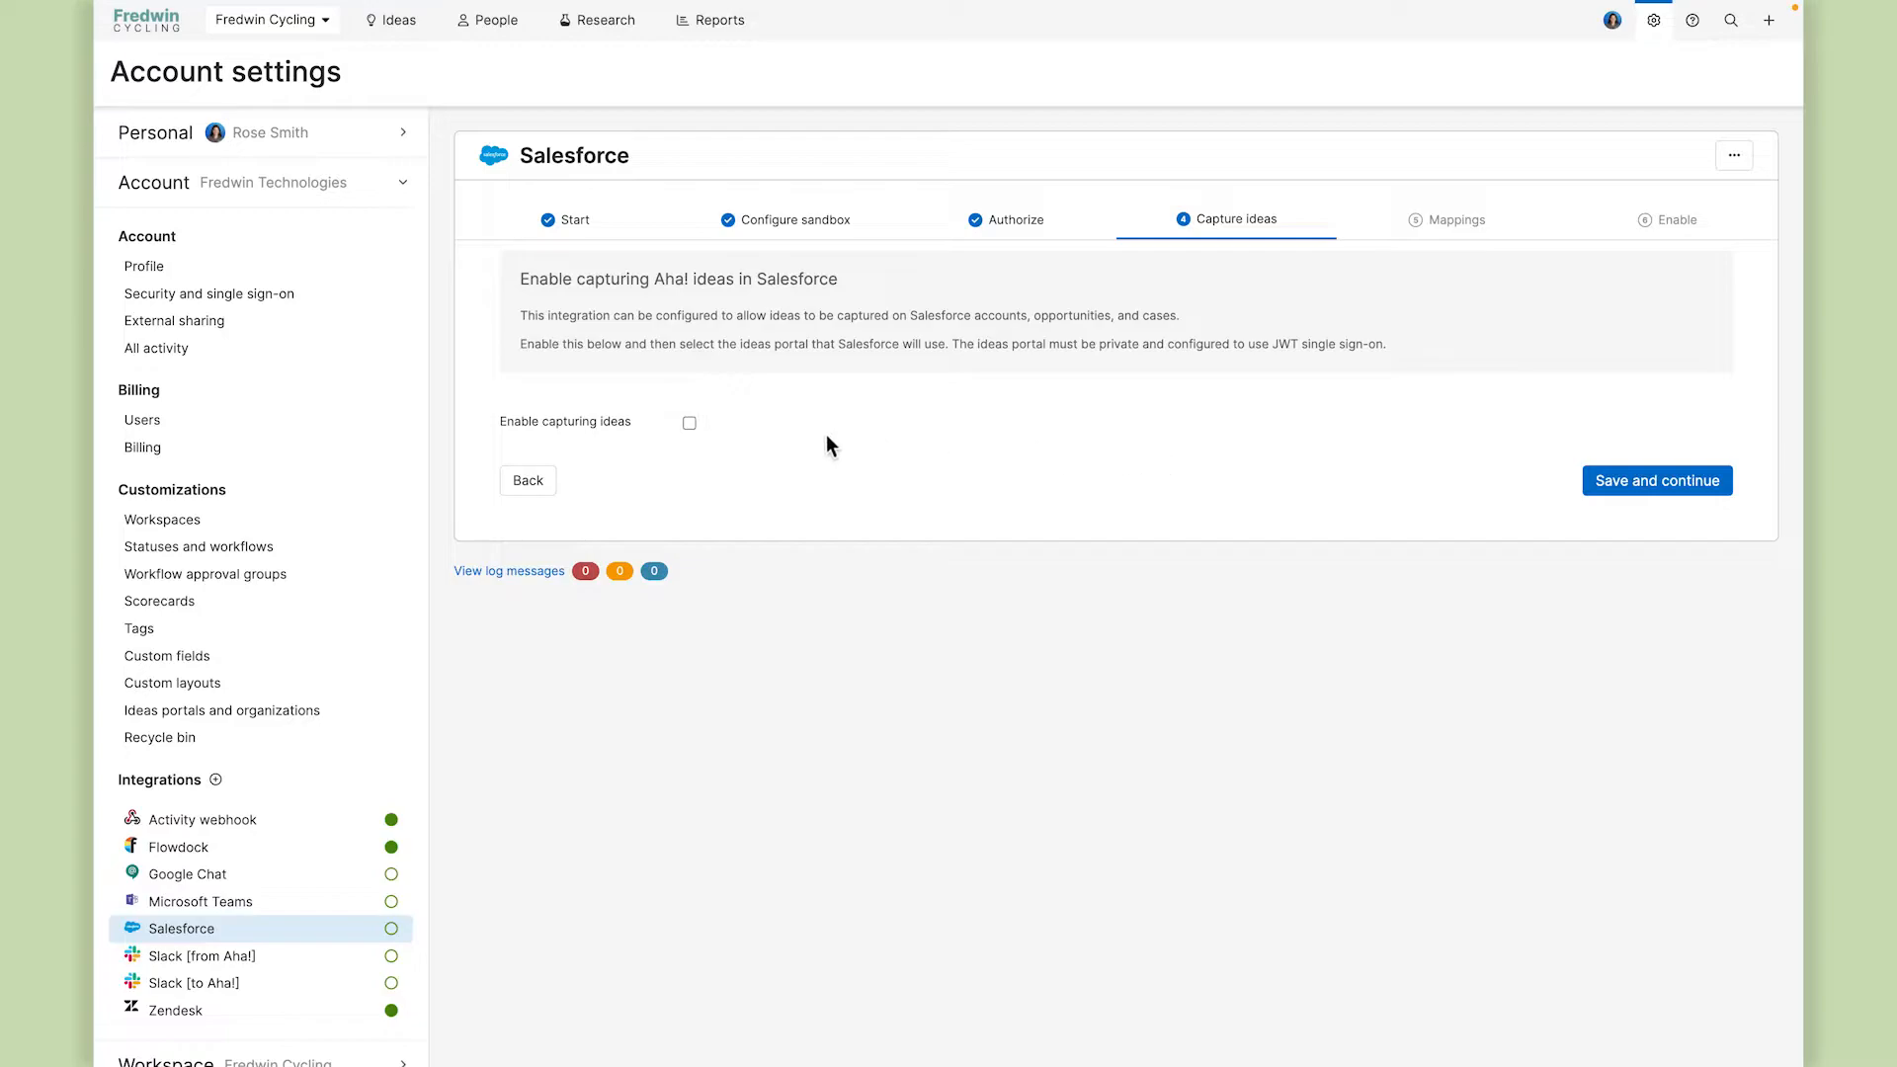
Enable capturing ideas through the Fredwin Technologies Employee Feedback portal and save the setting.
{"action": "left_click", "coordinate": [690, 425]}
{"action": "left_click", "coordinate": [748, 492]}
{"action": "left_click", "coordinate": [757, 530]}
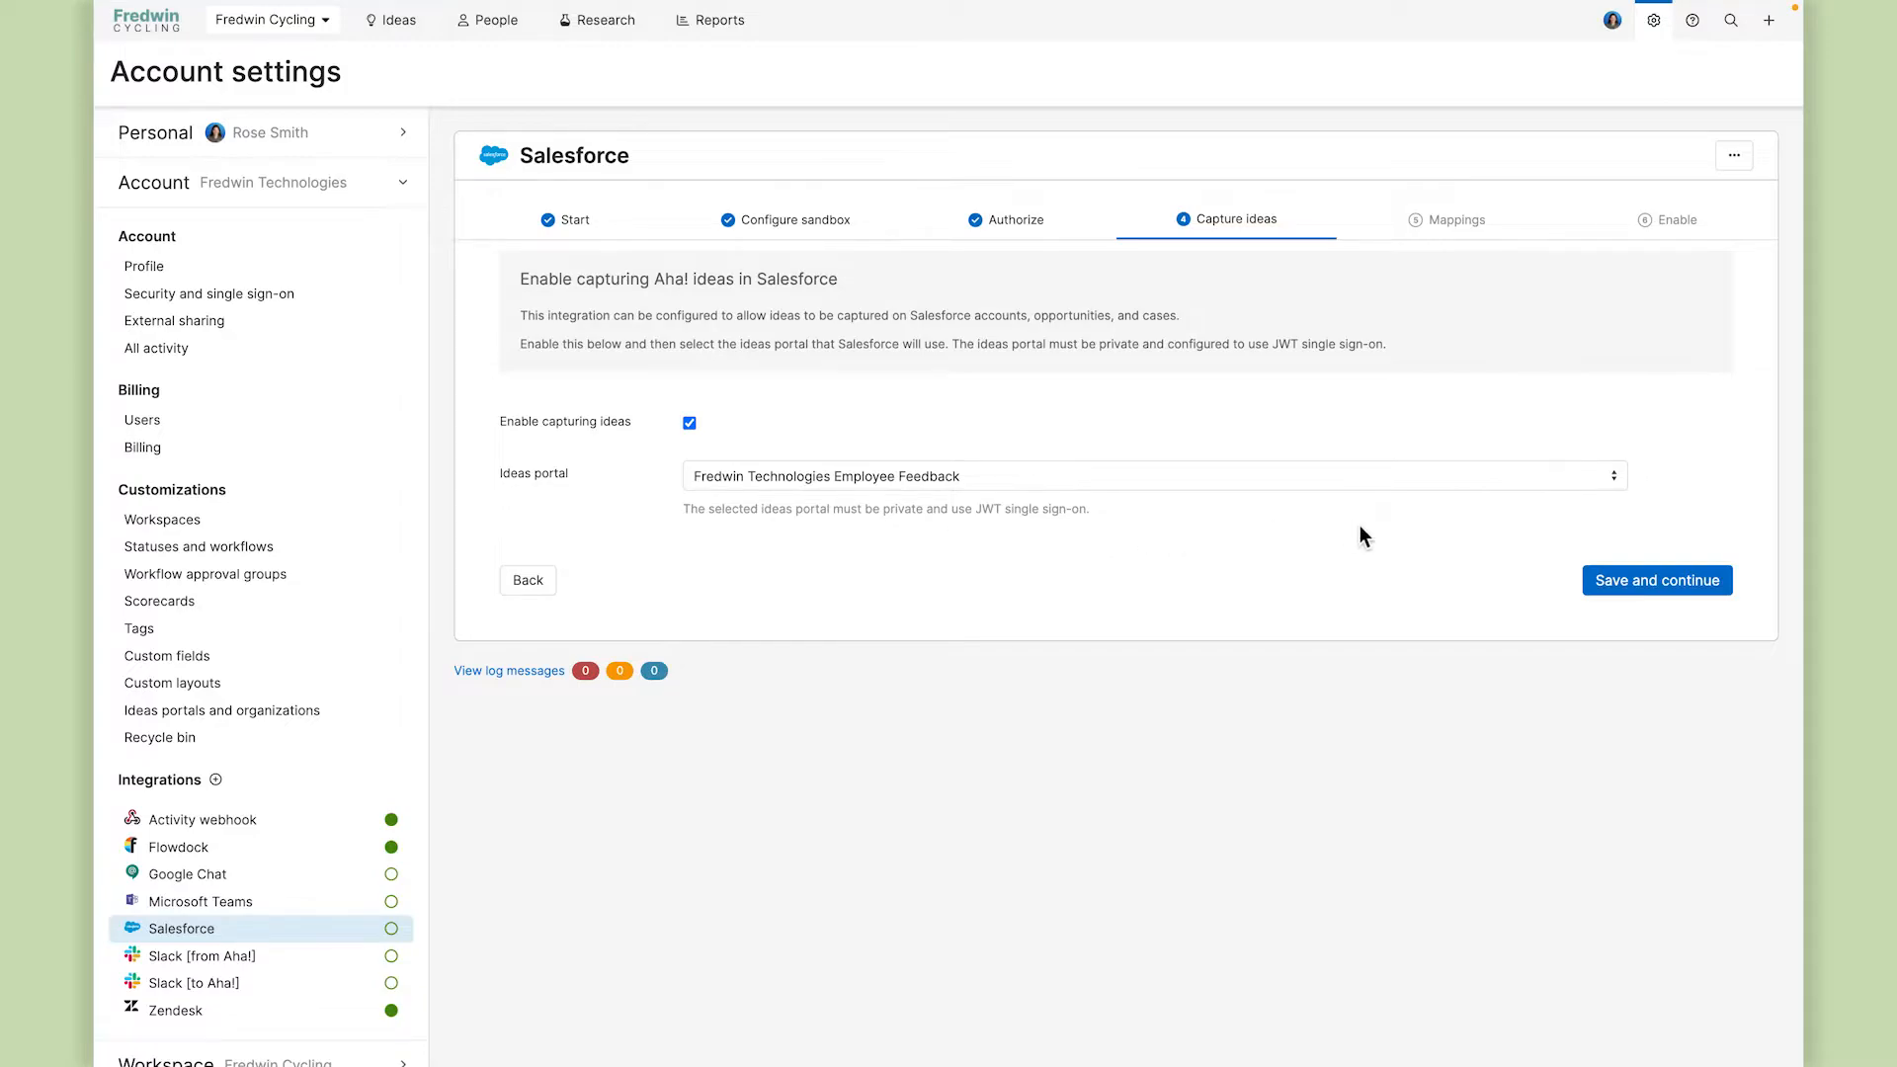
{"action": "left_click", "coordinate": [1653, 586]}
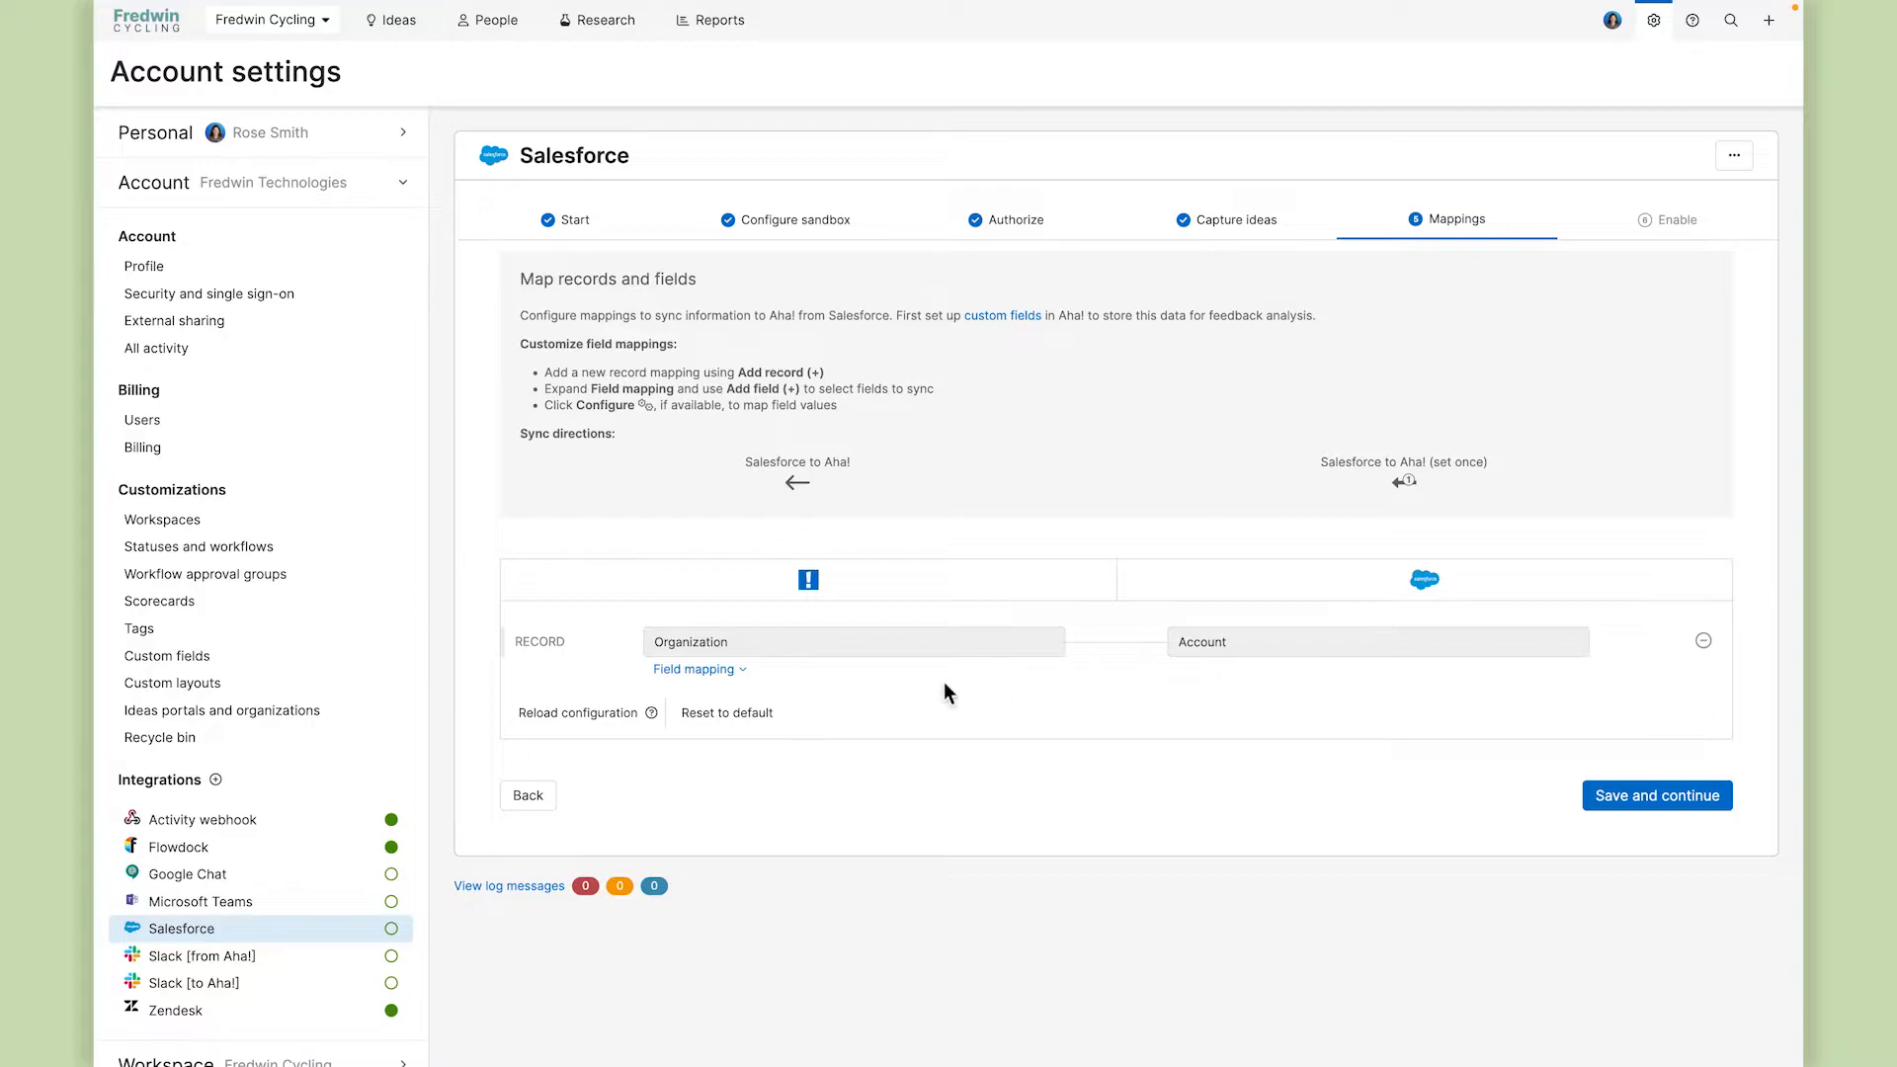
Expand the Organization-to-Account field mapping and map Account type to Account Type (Type).
{"action": "left_click", "coordinate": [715, 682]}
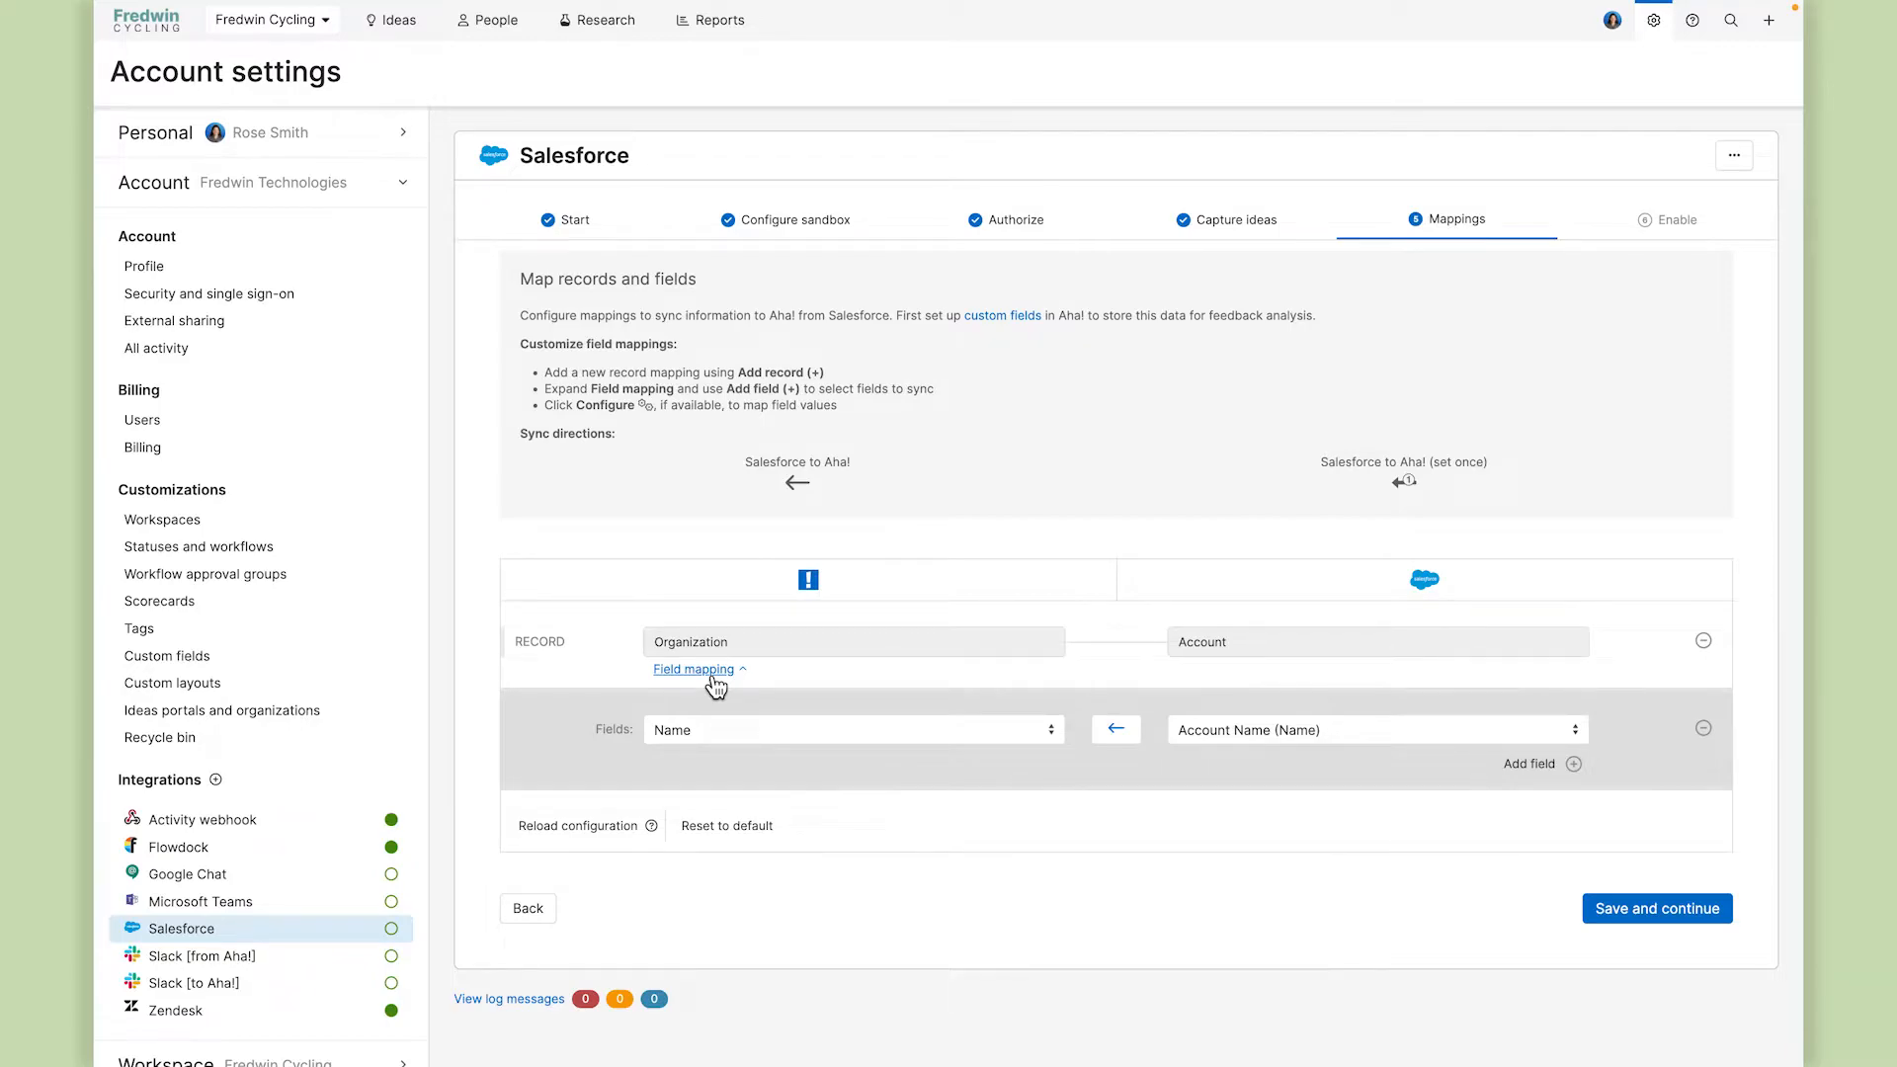
{"action": "left_click", "coordinate": [1528, 764]}
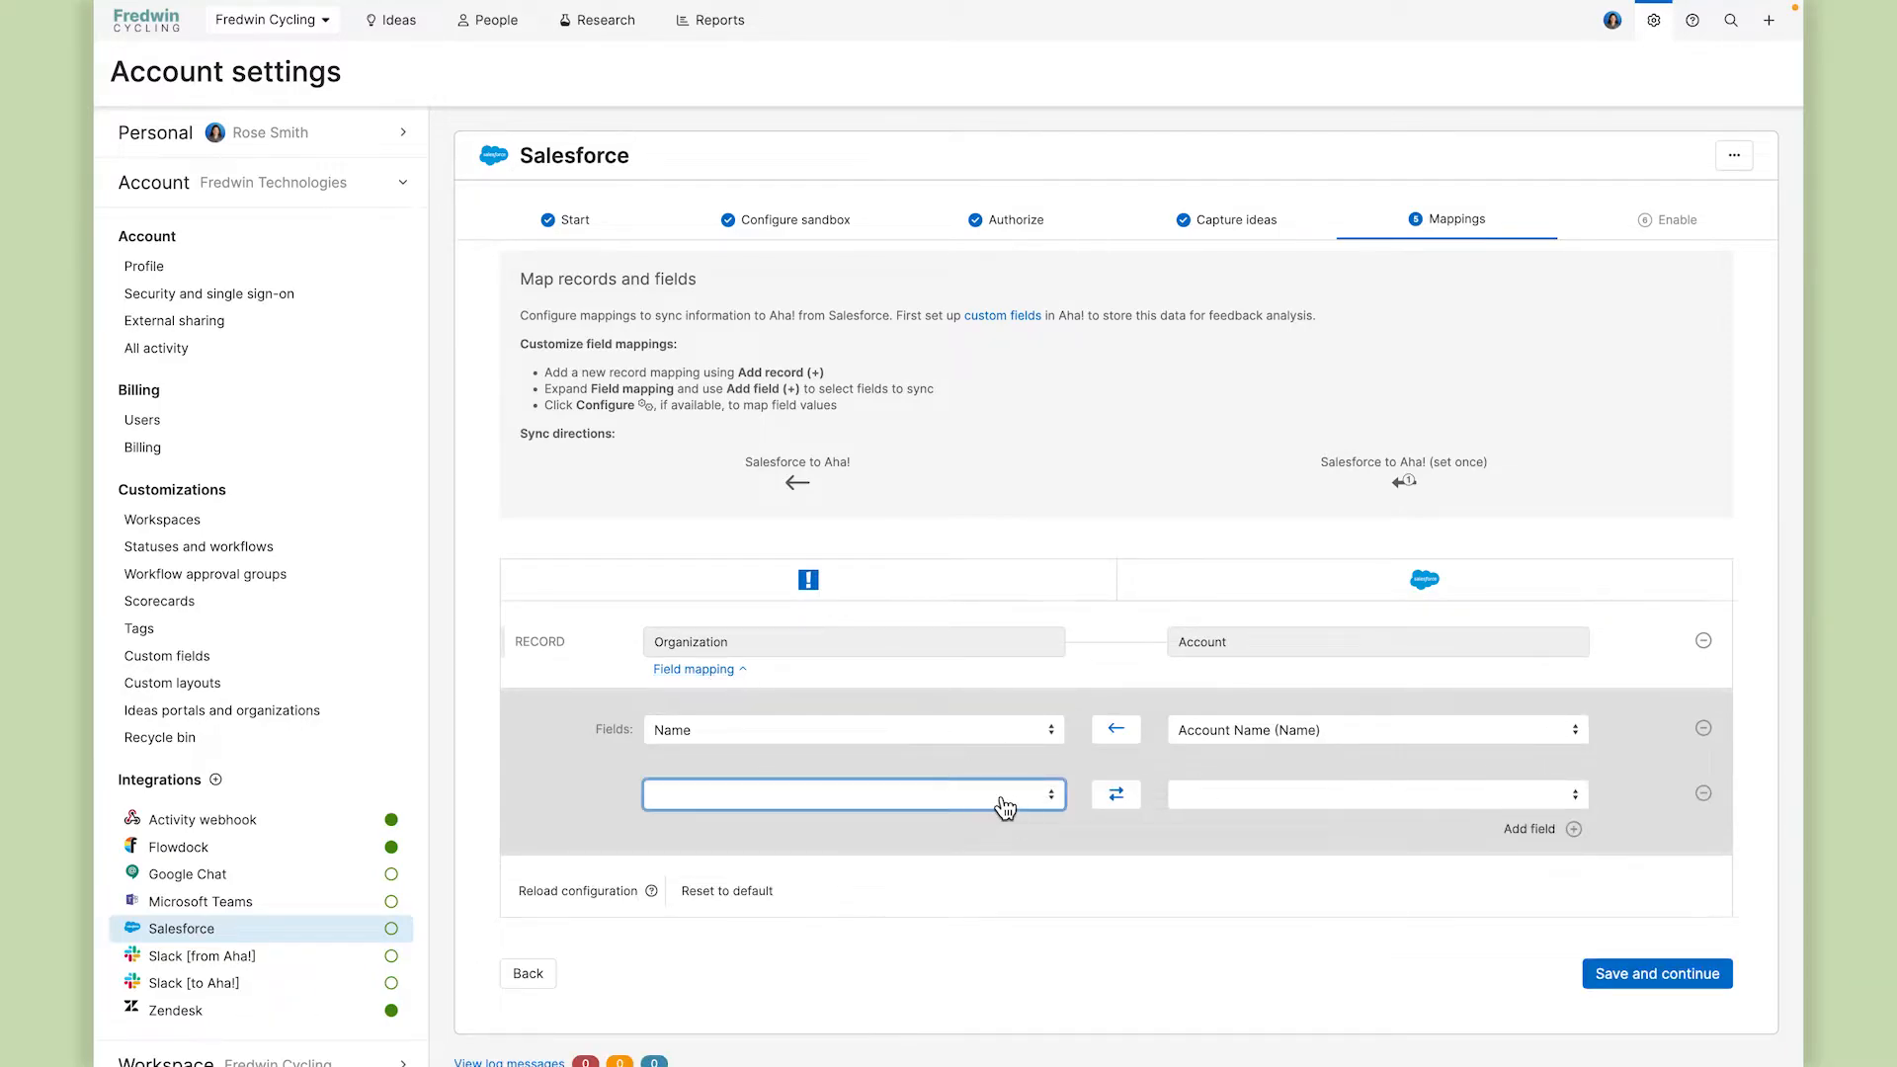
{"action": "left_click", "coordinate": [1004, 796]}
{"action": "left_click", "coordinate": [833, 610]}
{"action": "left_click", "coordinate": [1203, 794]}
{"action": "type", "text": "type"}
{"action": "left_click", "coordinate": [1229, 751]}
Add a field mapping from the Plan custom field to Plan type (Plan_type__c) in Salesforce.
{"action": "left_click", "coordinate": [1529, 829]}
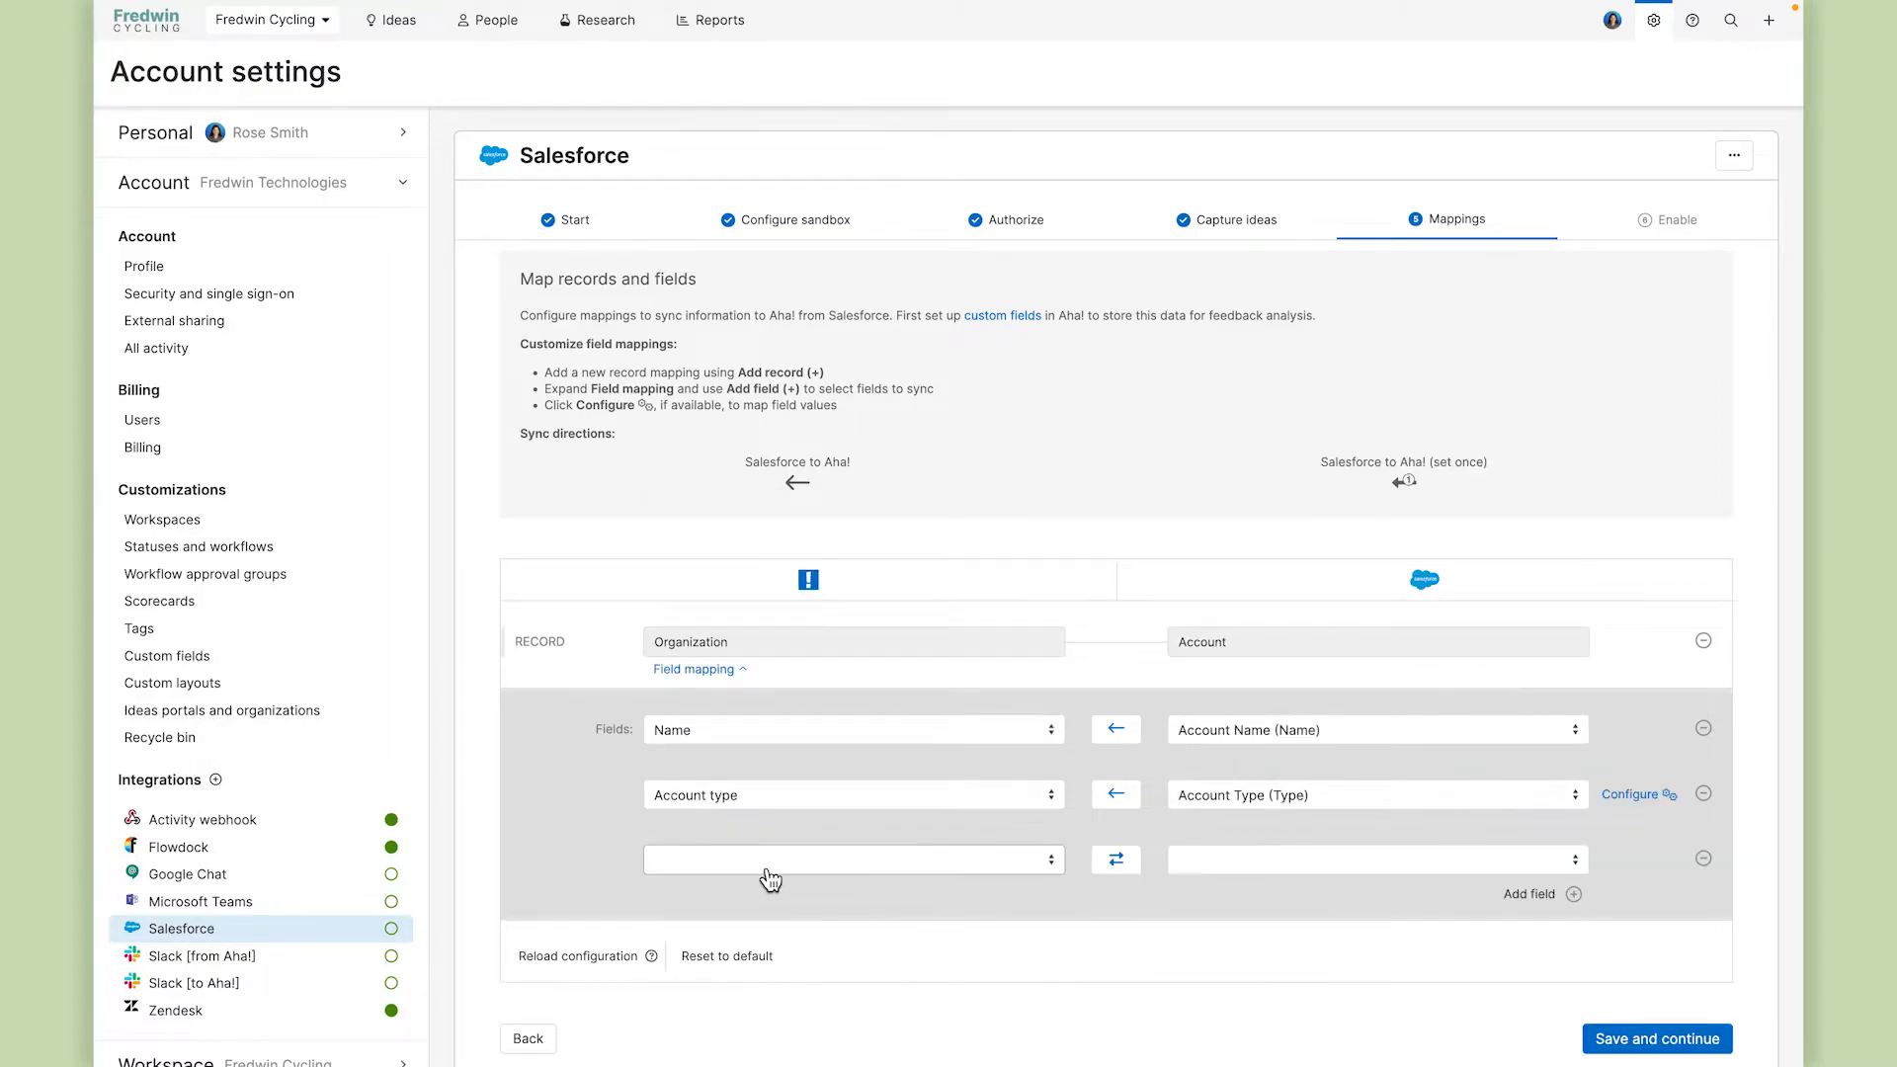
{"action": "left_click", "coordinate": [763, 867]}
{"action": "type", "text": "pla"}
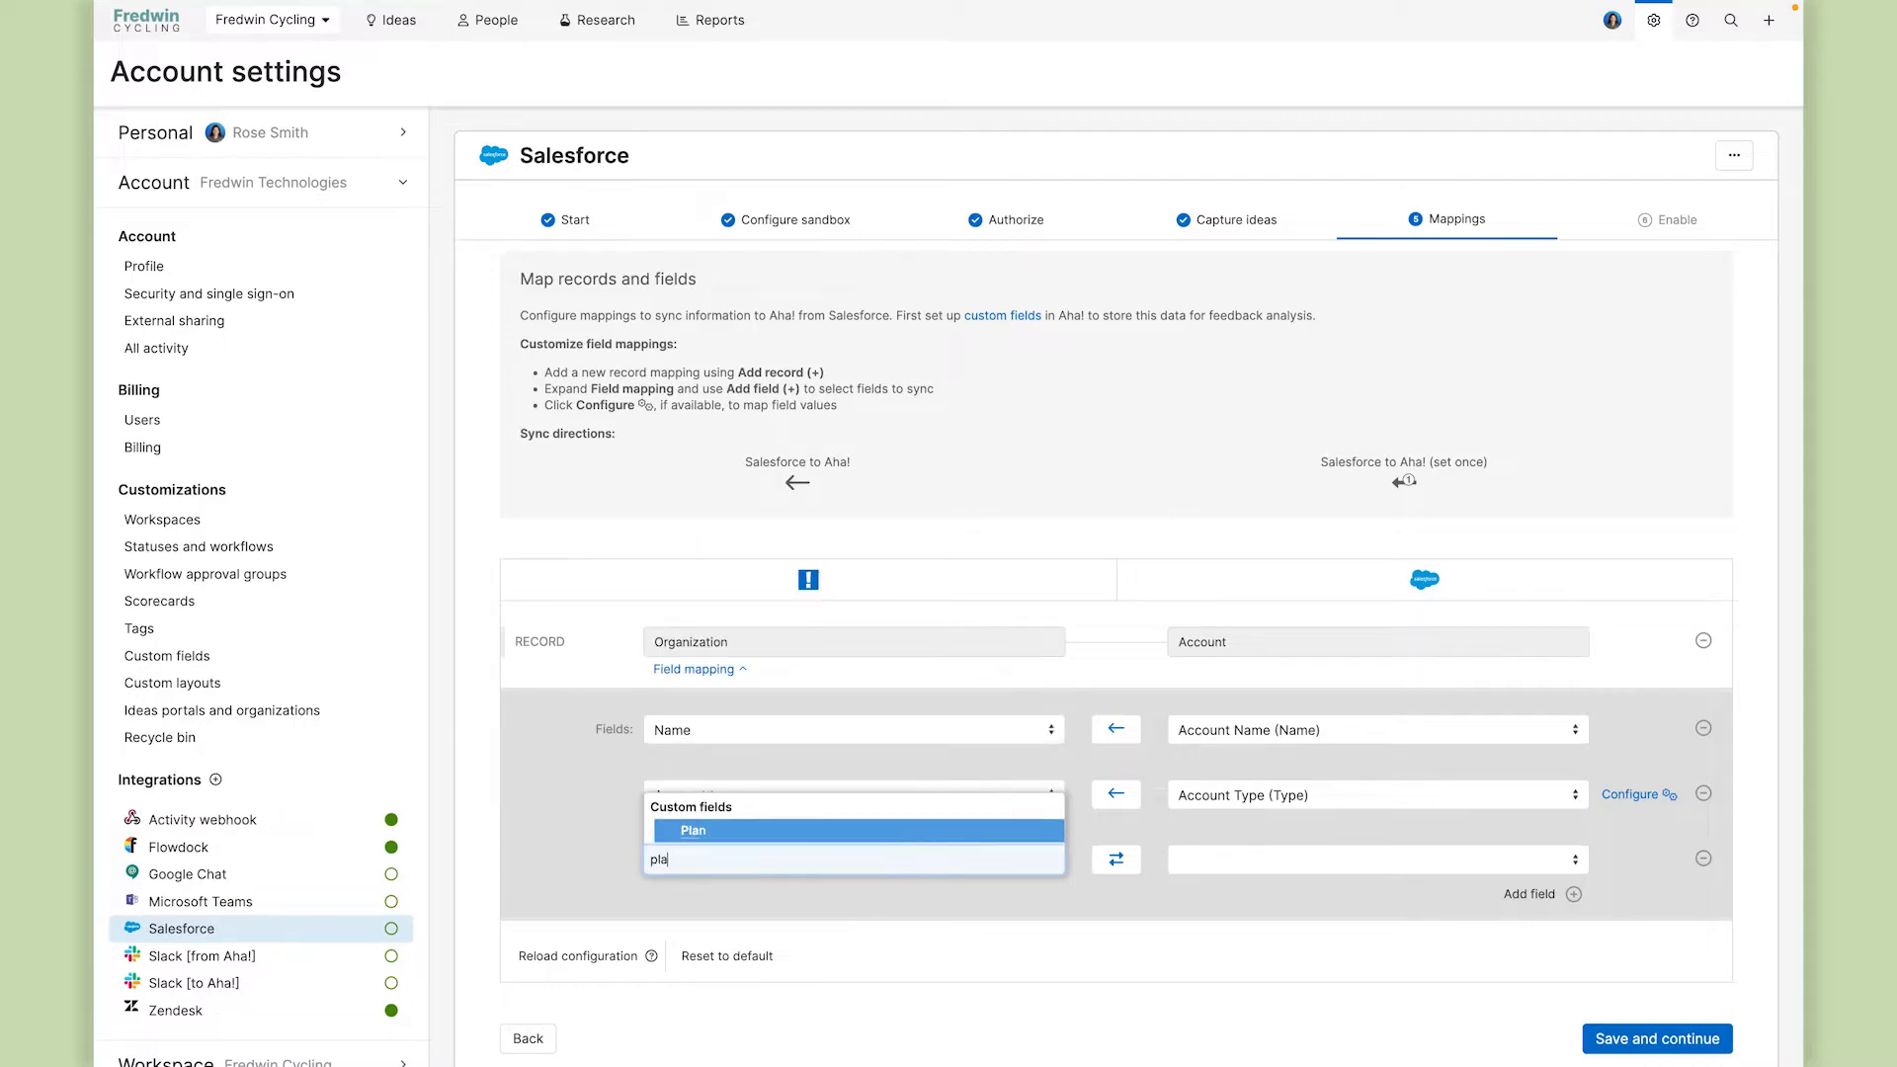
{"action": "key", "text": "Return"}
{"action": "left_click", "coordinate": [1183, 864]}
{"action": "type", "text": "plan"}
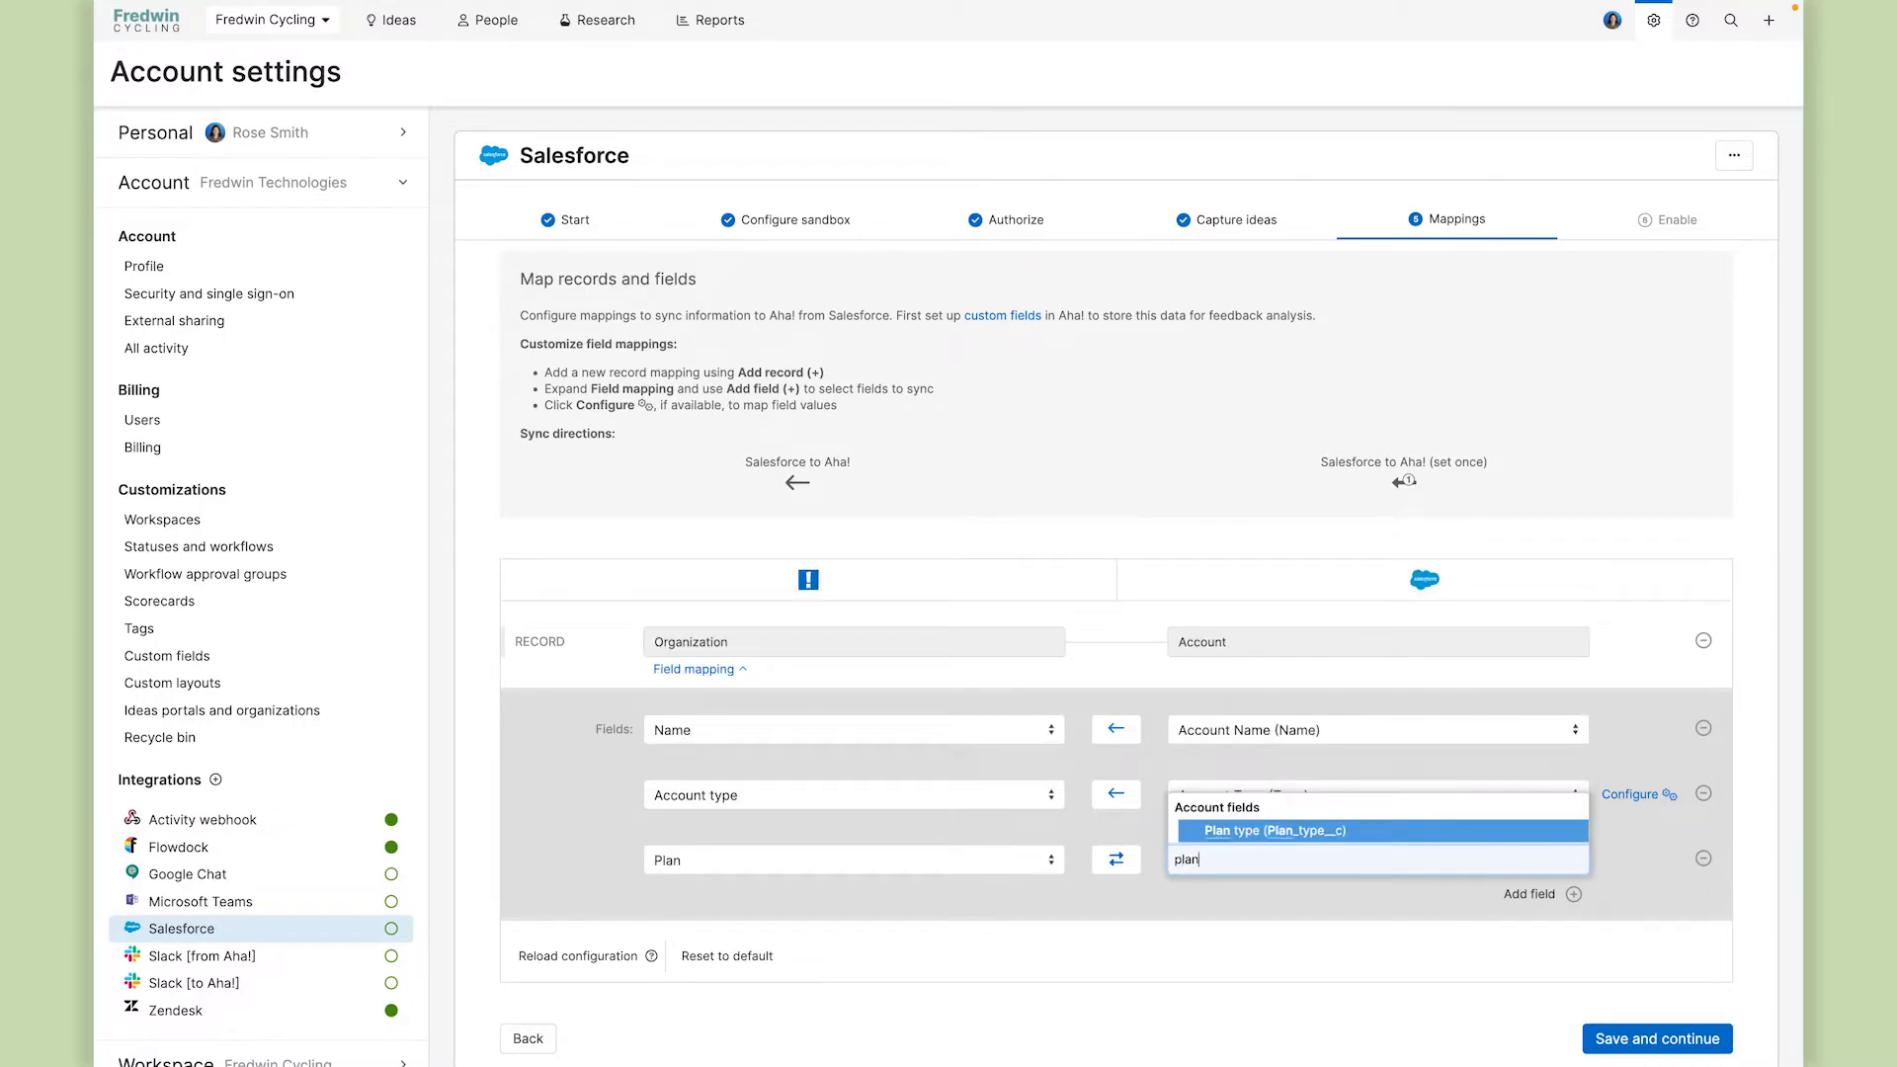
{"action": "key", "text": "Return"}
Add a field mapping from the Revenue custom field to Annual Revenue (AnnualRevenue) in Salesforce.
{"action": "left_click", "coordinate": [1532, 894]}
{"action": "left_click", "coordinate": [934, 924]}
{"action": "type", "text": "rev"}
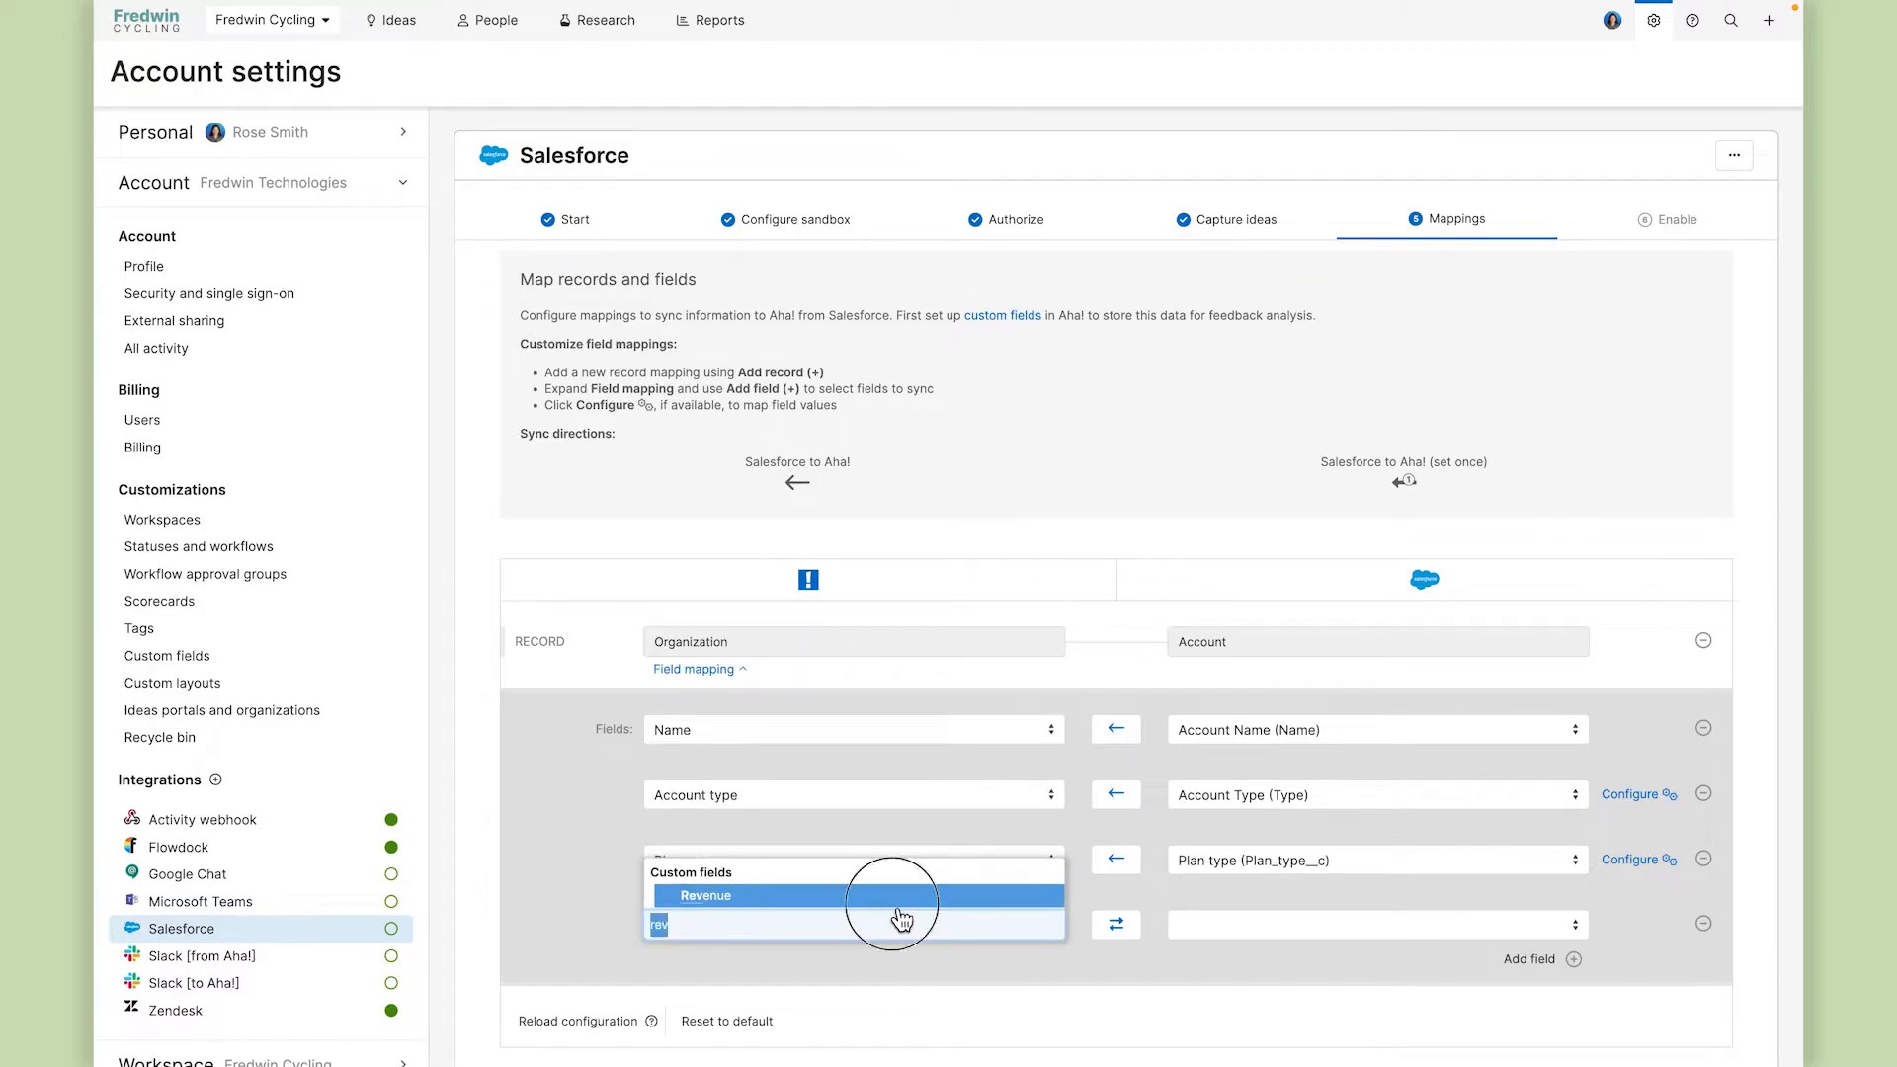
{"action": "left_click", "coordinate": [897, 895]}
{"action": "left_click", "coordinate": [1290, 925]}
{"action": "type", "text": "re"}
{"action": "left_click", "coordinate": [1284, 895]}
Add a field mapping from the Country custom field to Country (Country__c) in Salesforce.
{"action": "left_click", "coordinate": [1527, 960]}
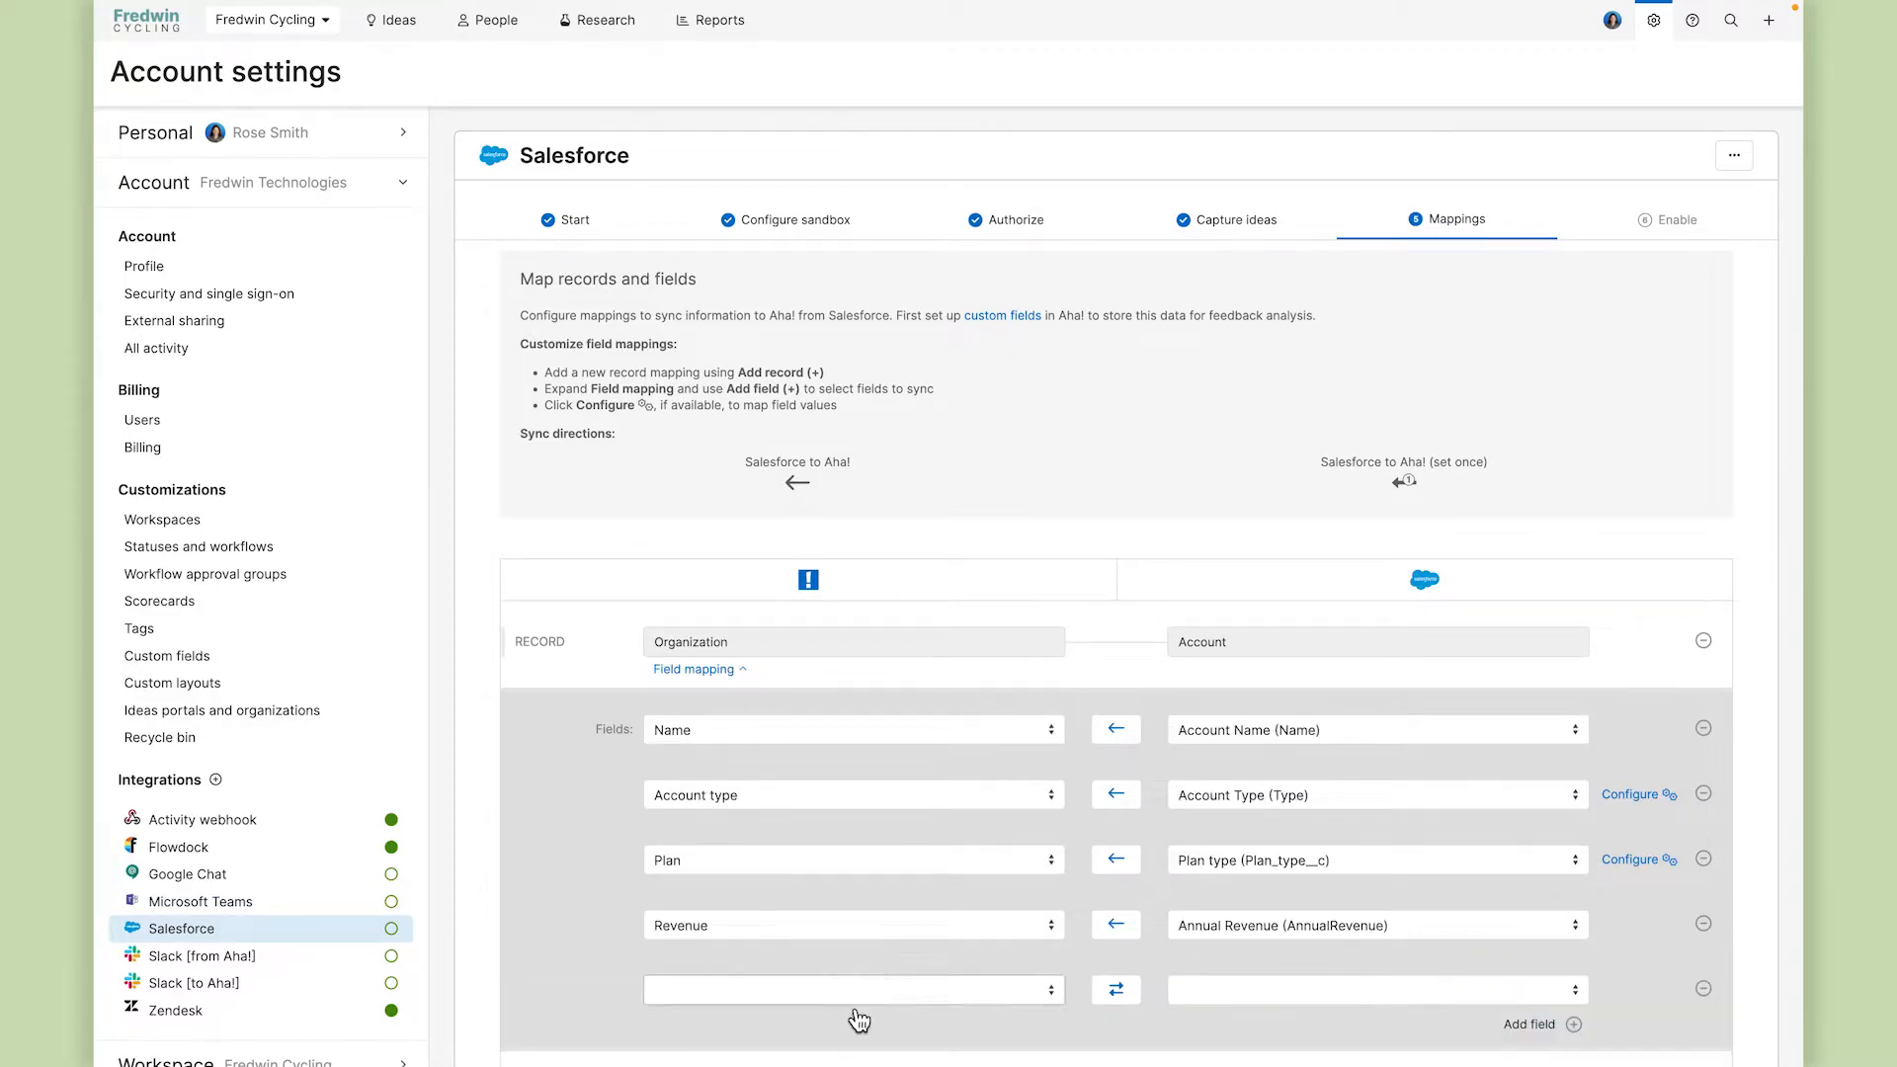
{"action": "left_click", "coordinate": [860, 993]}
{"action": "type", "text": "count"}
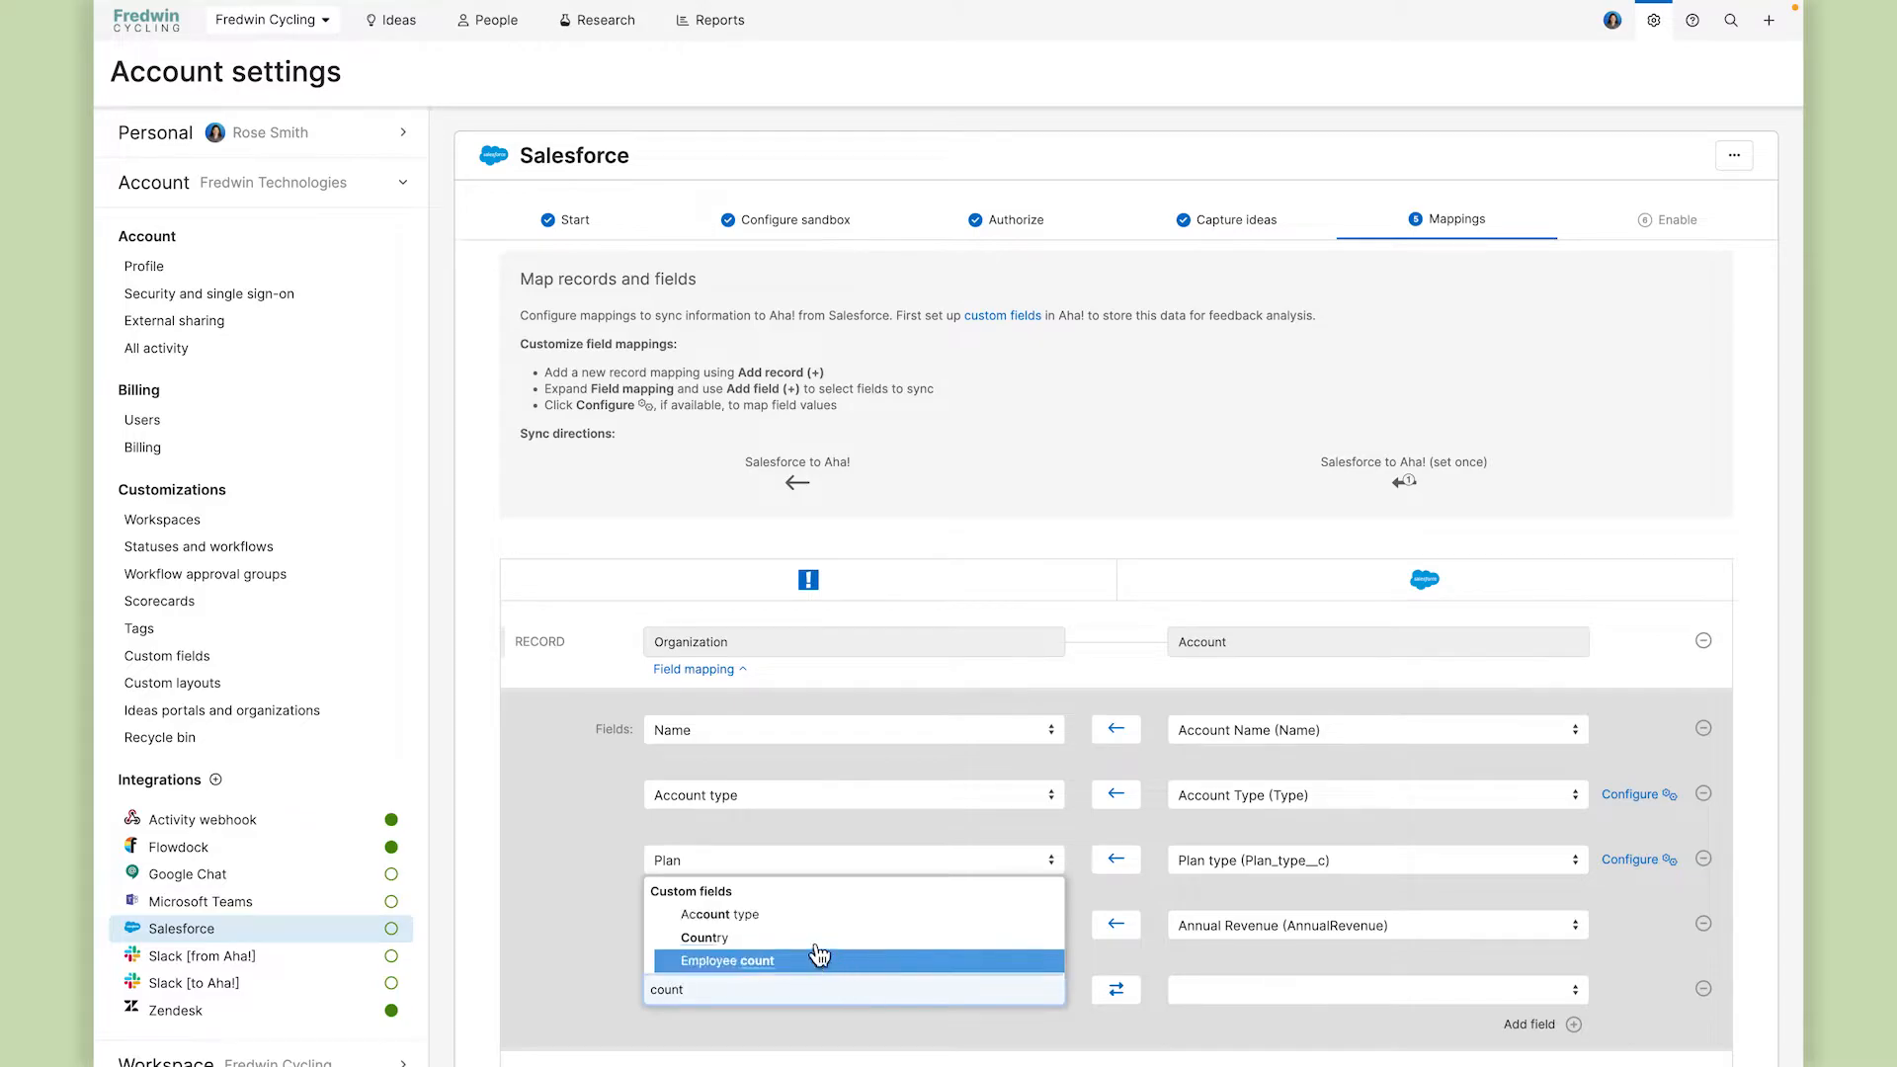
{"action": "left_click", "coordinate": [928, 938]}
{"action": "left_click", "coordinate": [1267, 996]}
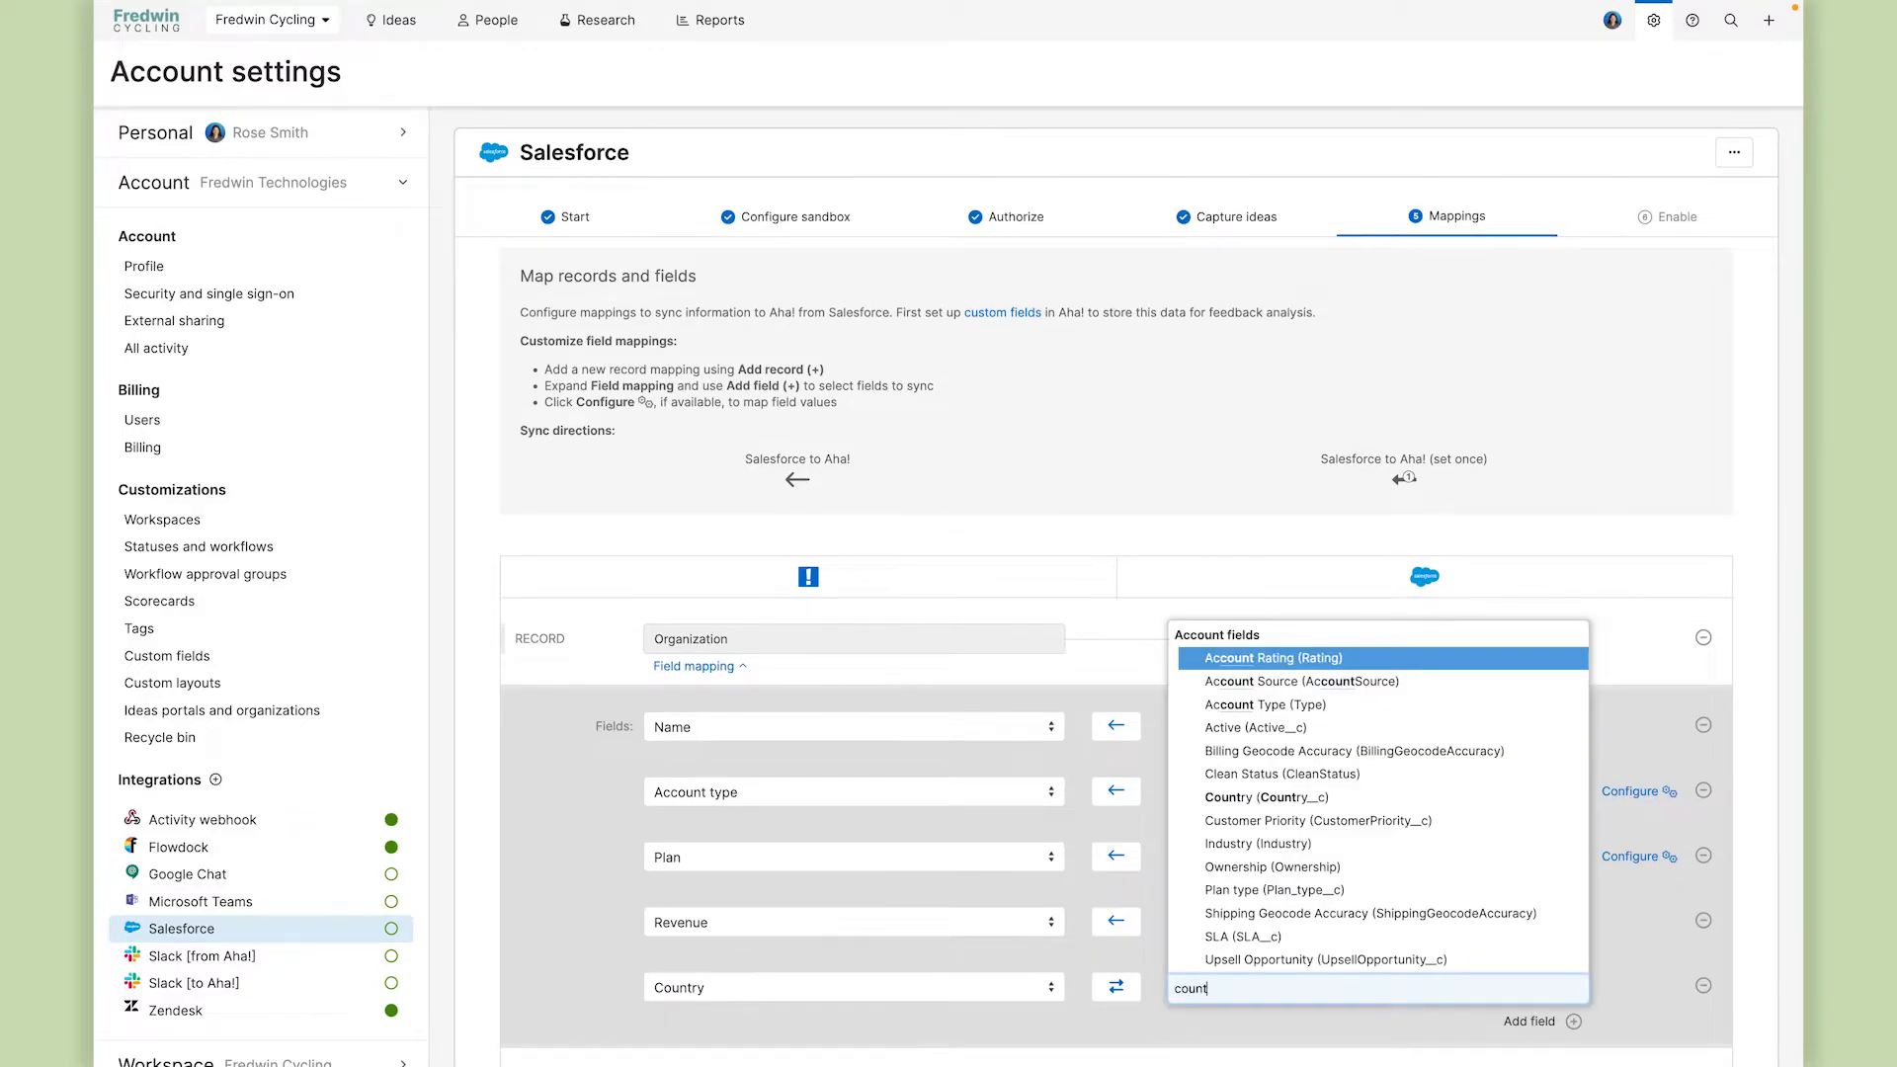
{"action": "left_click", "coordinate": [1292, 785]}
Add a field mapping from the Employee count custom field to Employees (NumberOfEmployees) in Salesforce.
{"action": "left_click", "coordinate": [1537, 1023]}
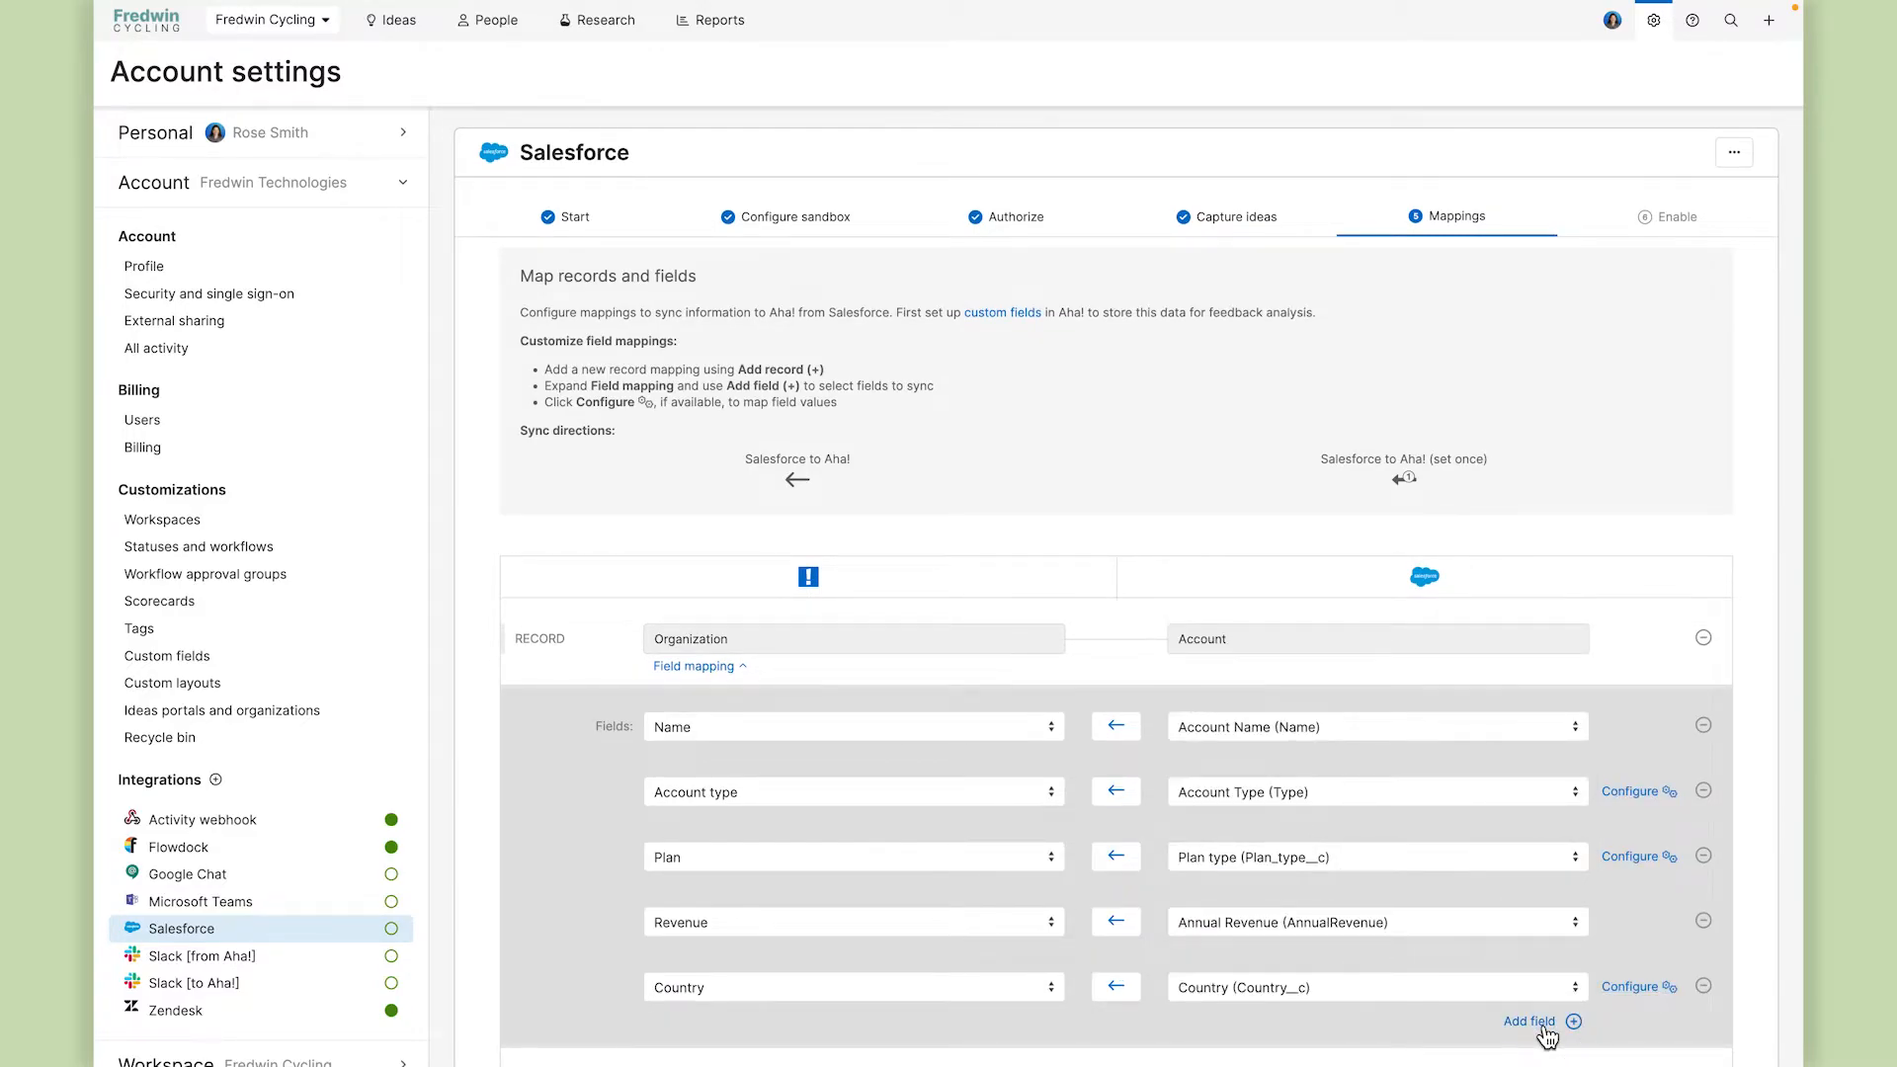
{"action": "left_click", "coordinate": [907, 966]}
{"action": "type", "text": "empl"}
{"action": "left_click", "coordinate": [869, 933]}
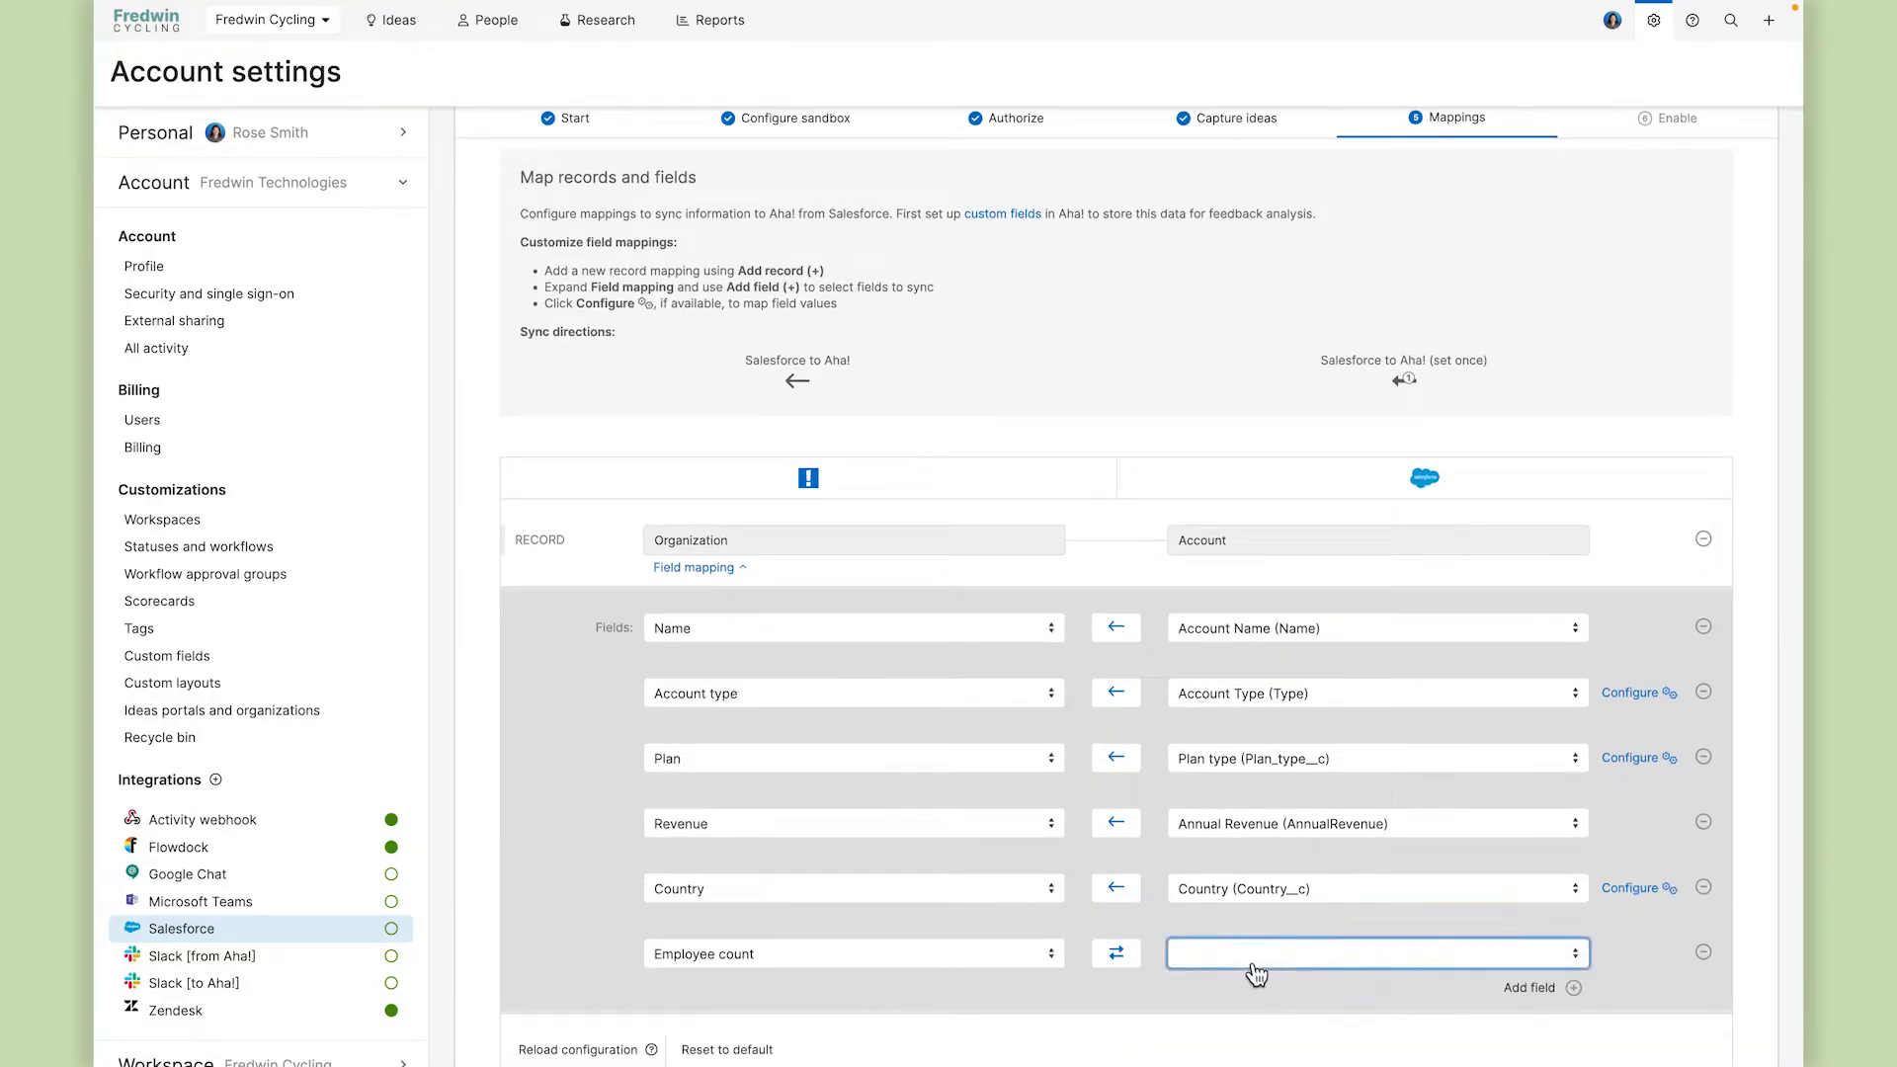
{"action": "type", "text": "emp"}
{"action": "key", "text": "Return"}
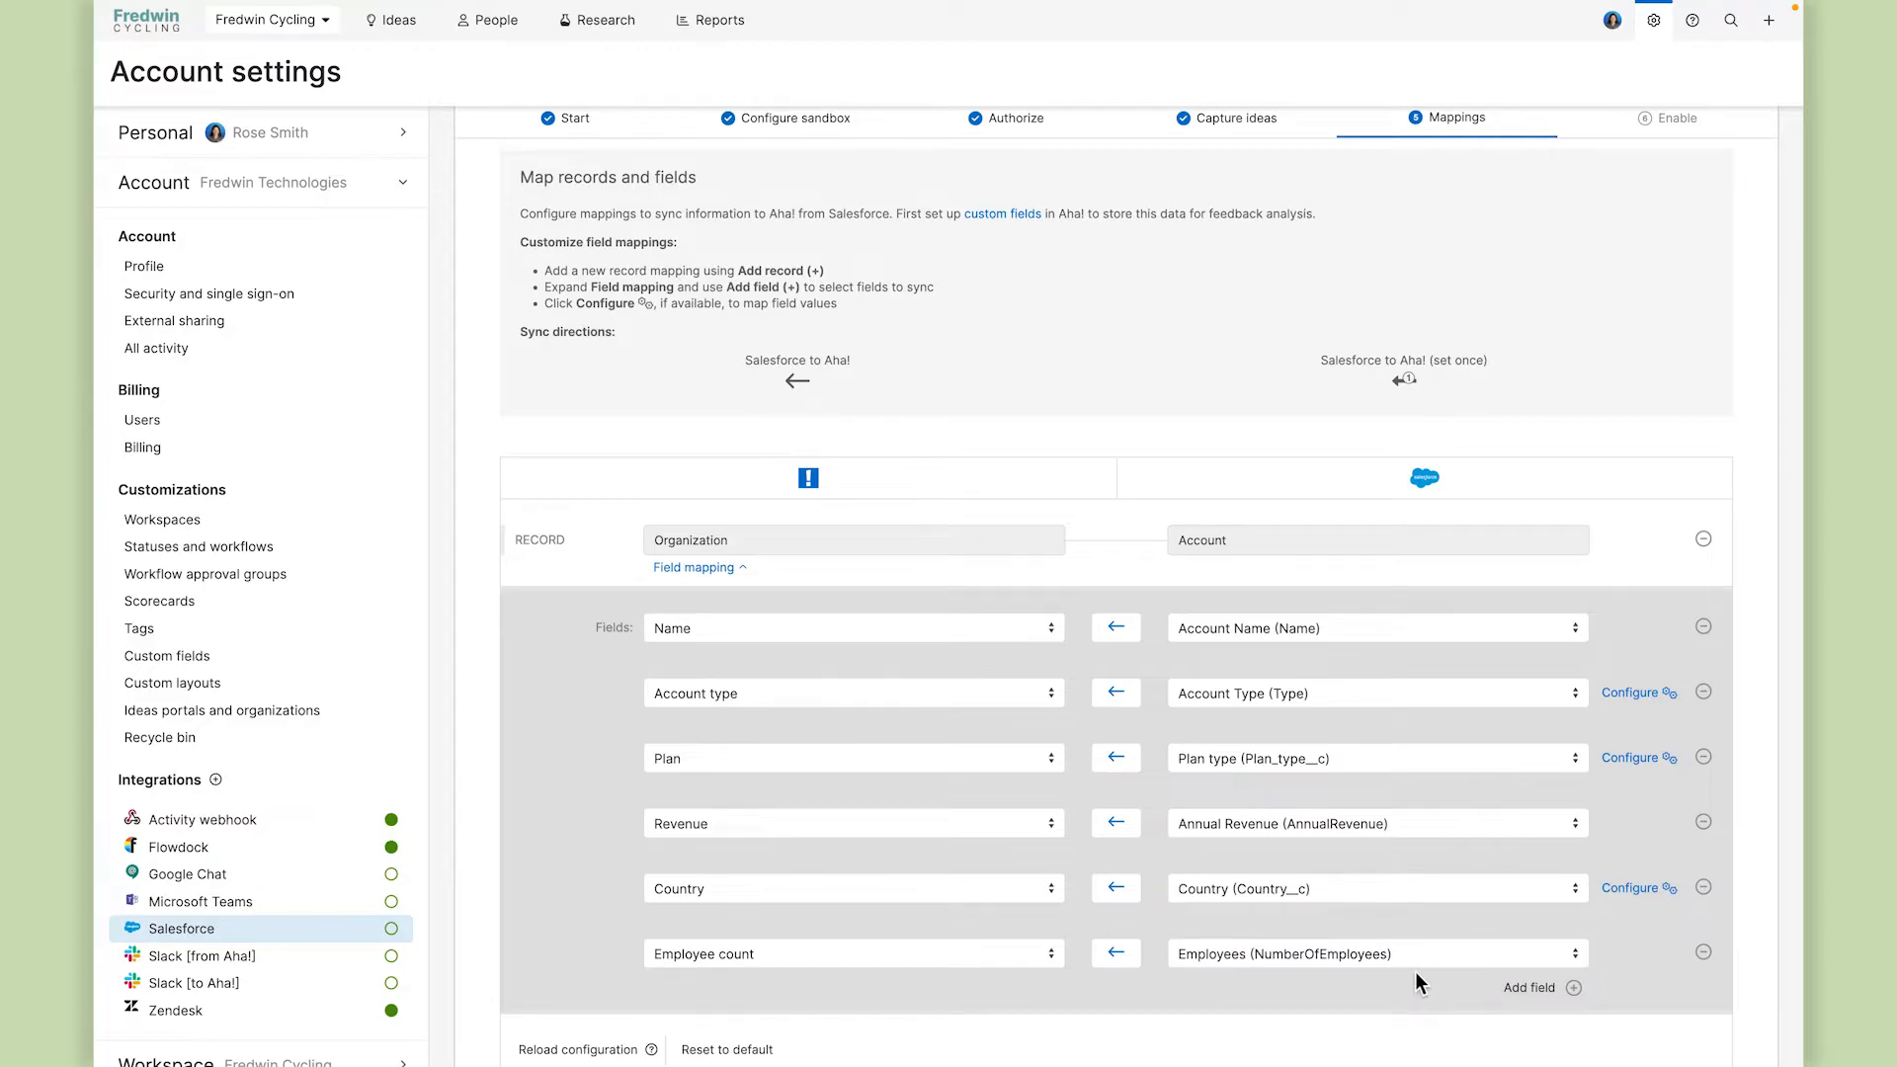
Configure the Country value mapping by matching like values and assigning US to United States.
{"action": "left_click", "coordinate": [1626, 895]}
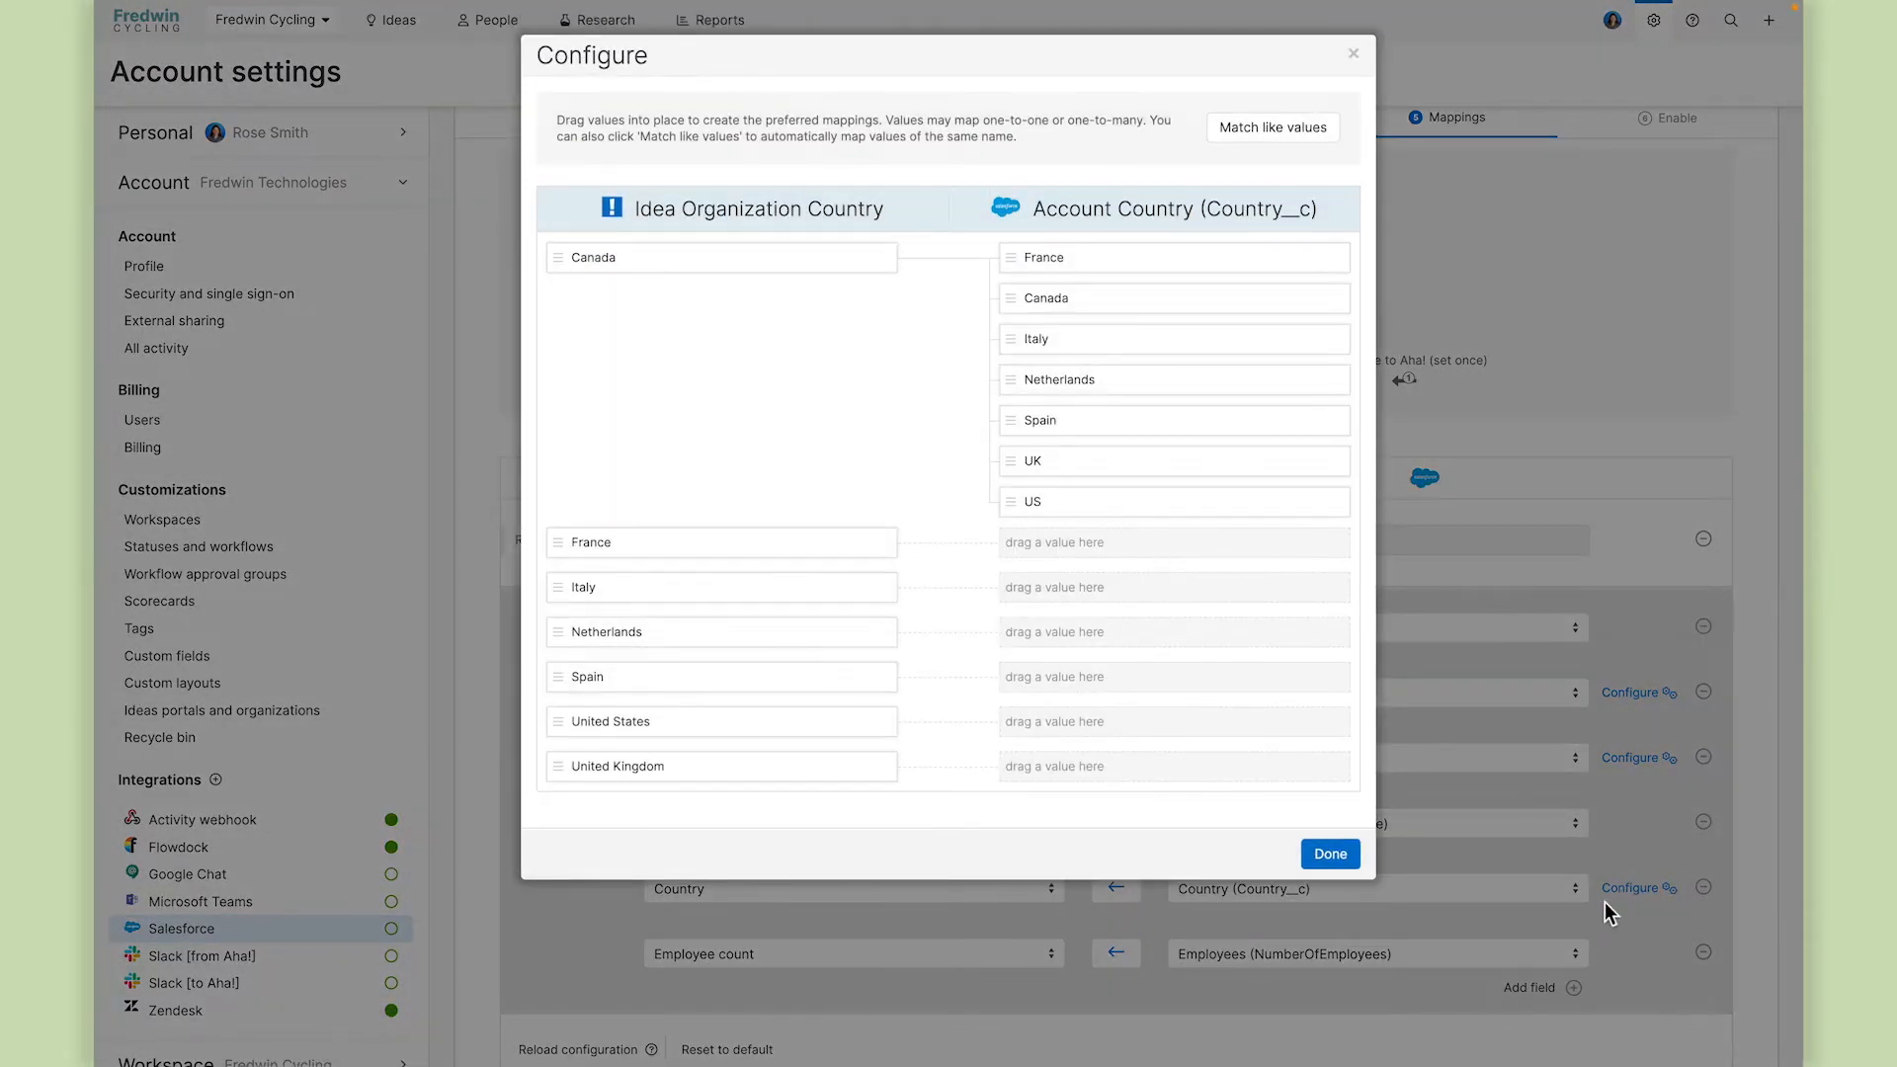
{"action": "left_click", "coordinate": [1271, 138]}
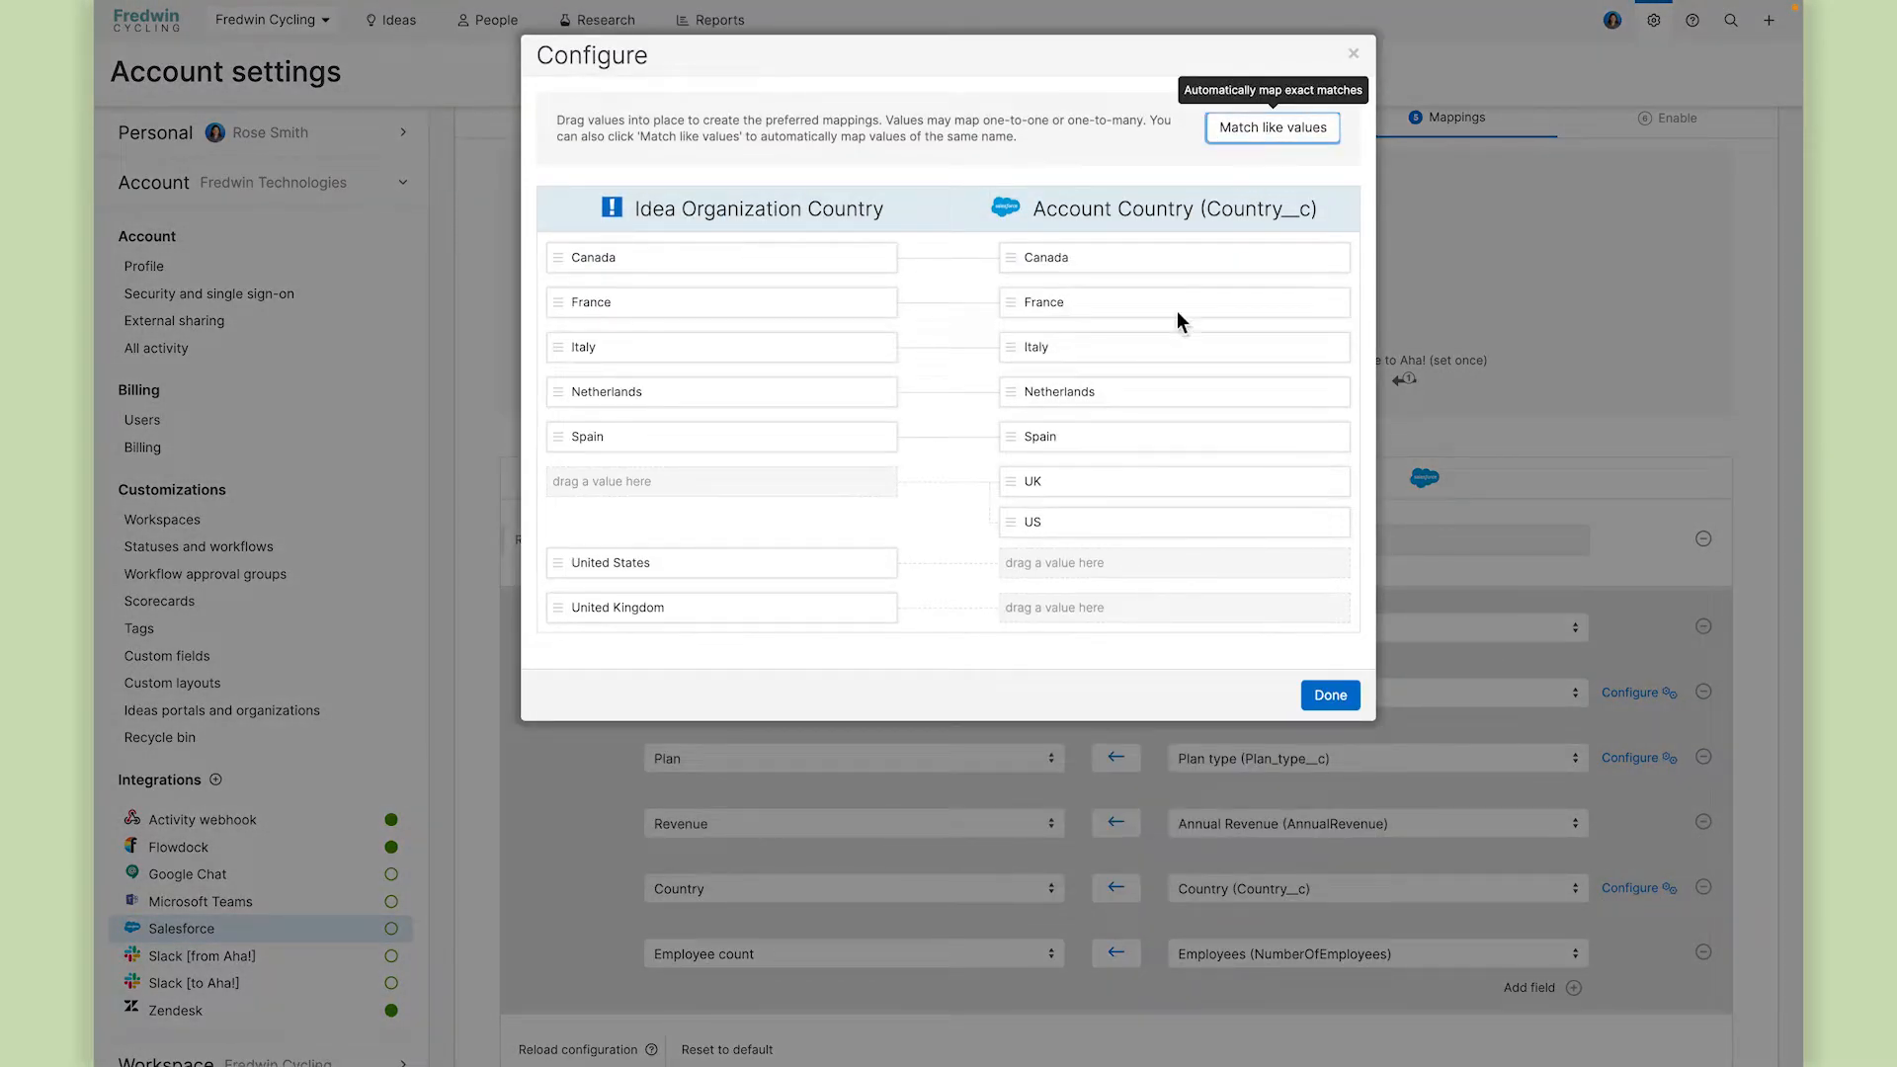
{"action": "left_click_drag", "start_coordinate": [1092, 531], "coordinate": [1203, 569]}
{"action": "left_click", "coordinate": [1350, 623]}
Add a field mapping from Email Domains to Email domain (Email_domain__c) and save the mappings.
{"action": "scroll", "coordinate": [970, 859], "scroll_direction": "down", "scroll_amount": 2}
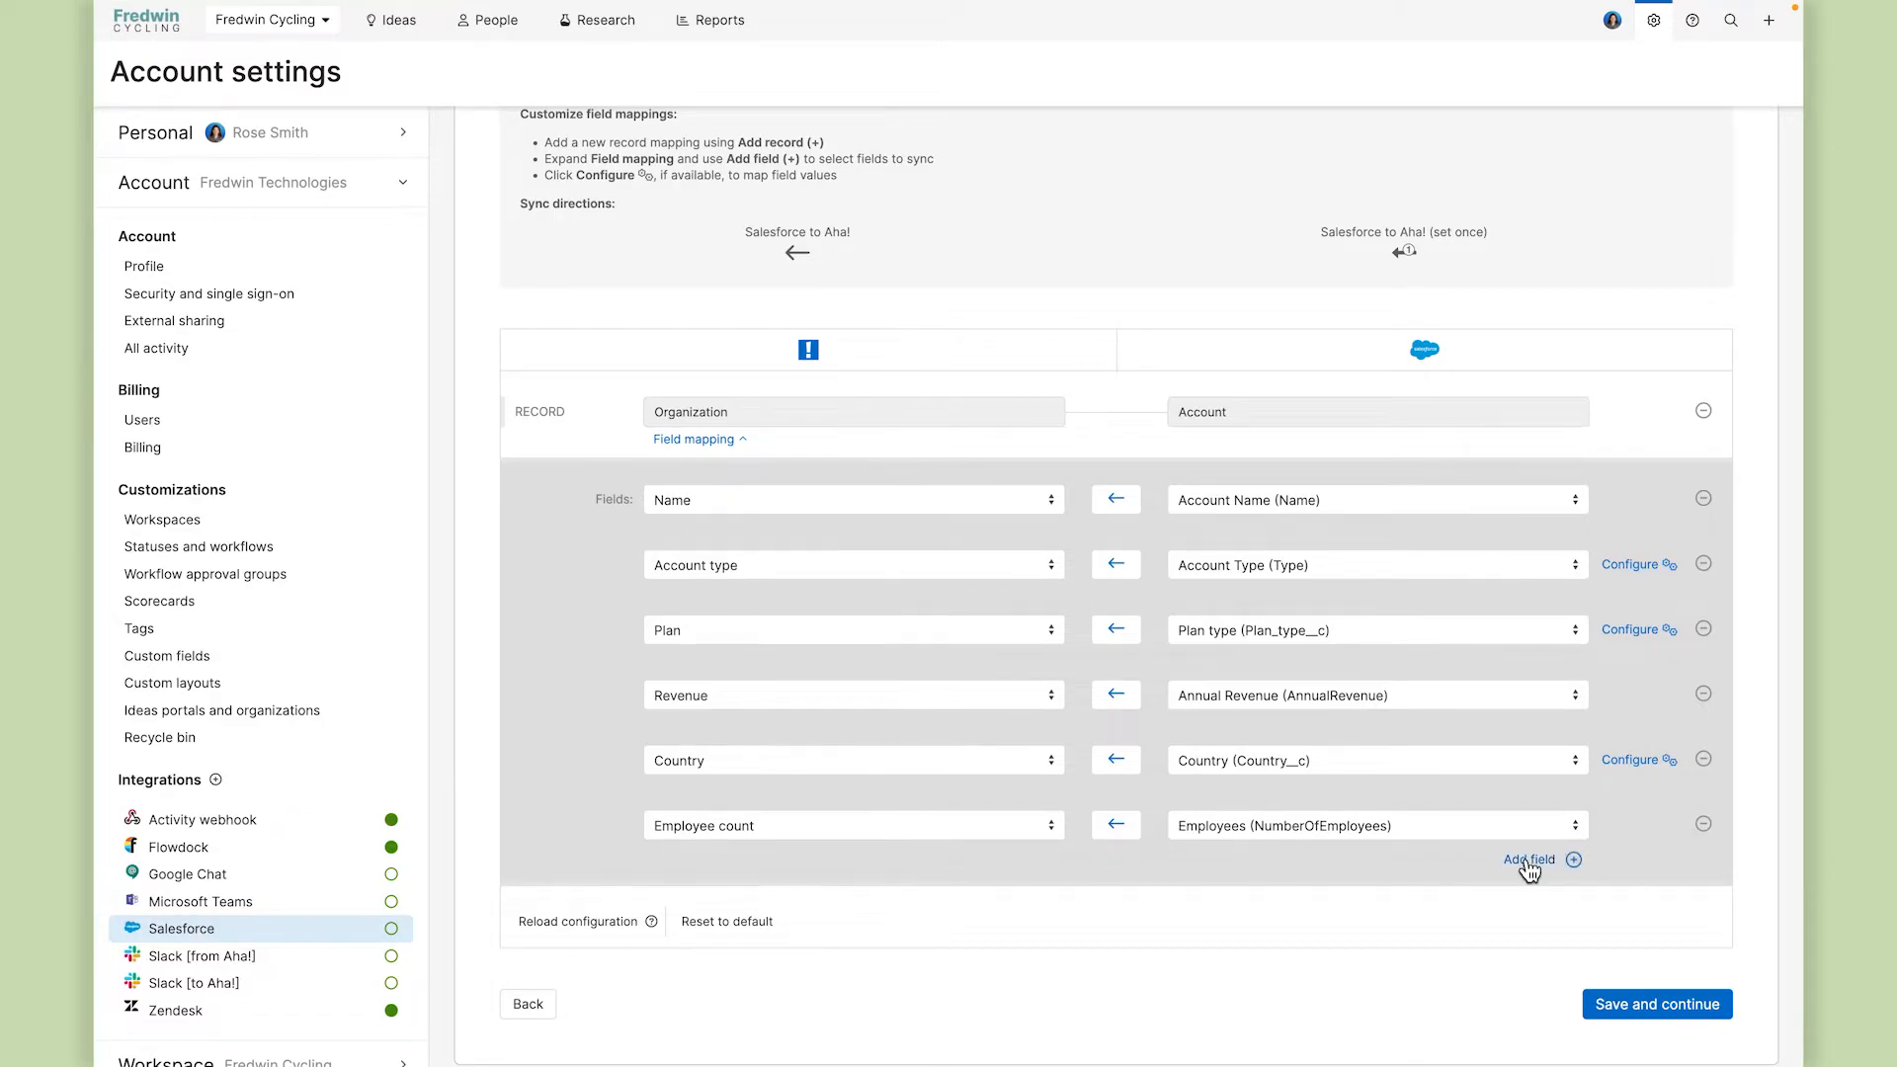
{"action": "left_click", "coordinate": [1521, 858]}
{"action": "left_click", "coordinate": [993, 901]}
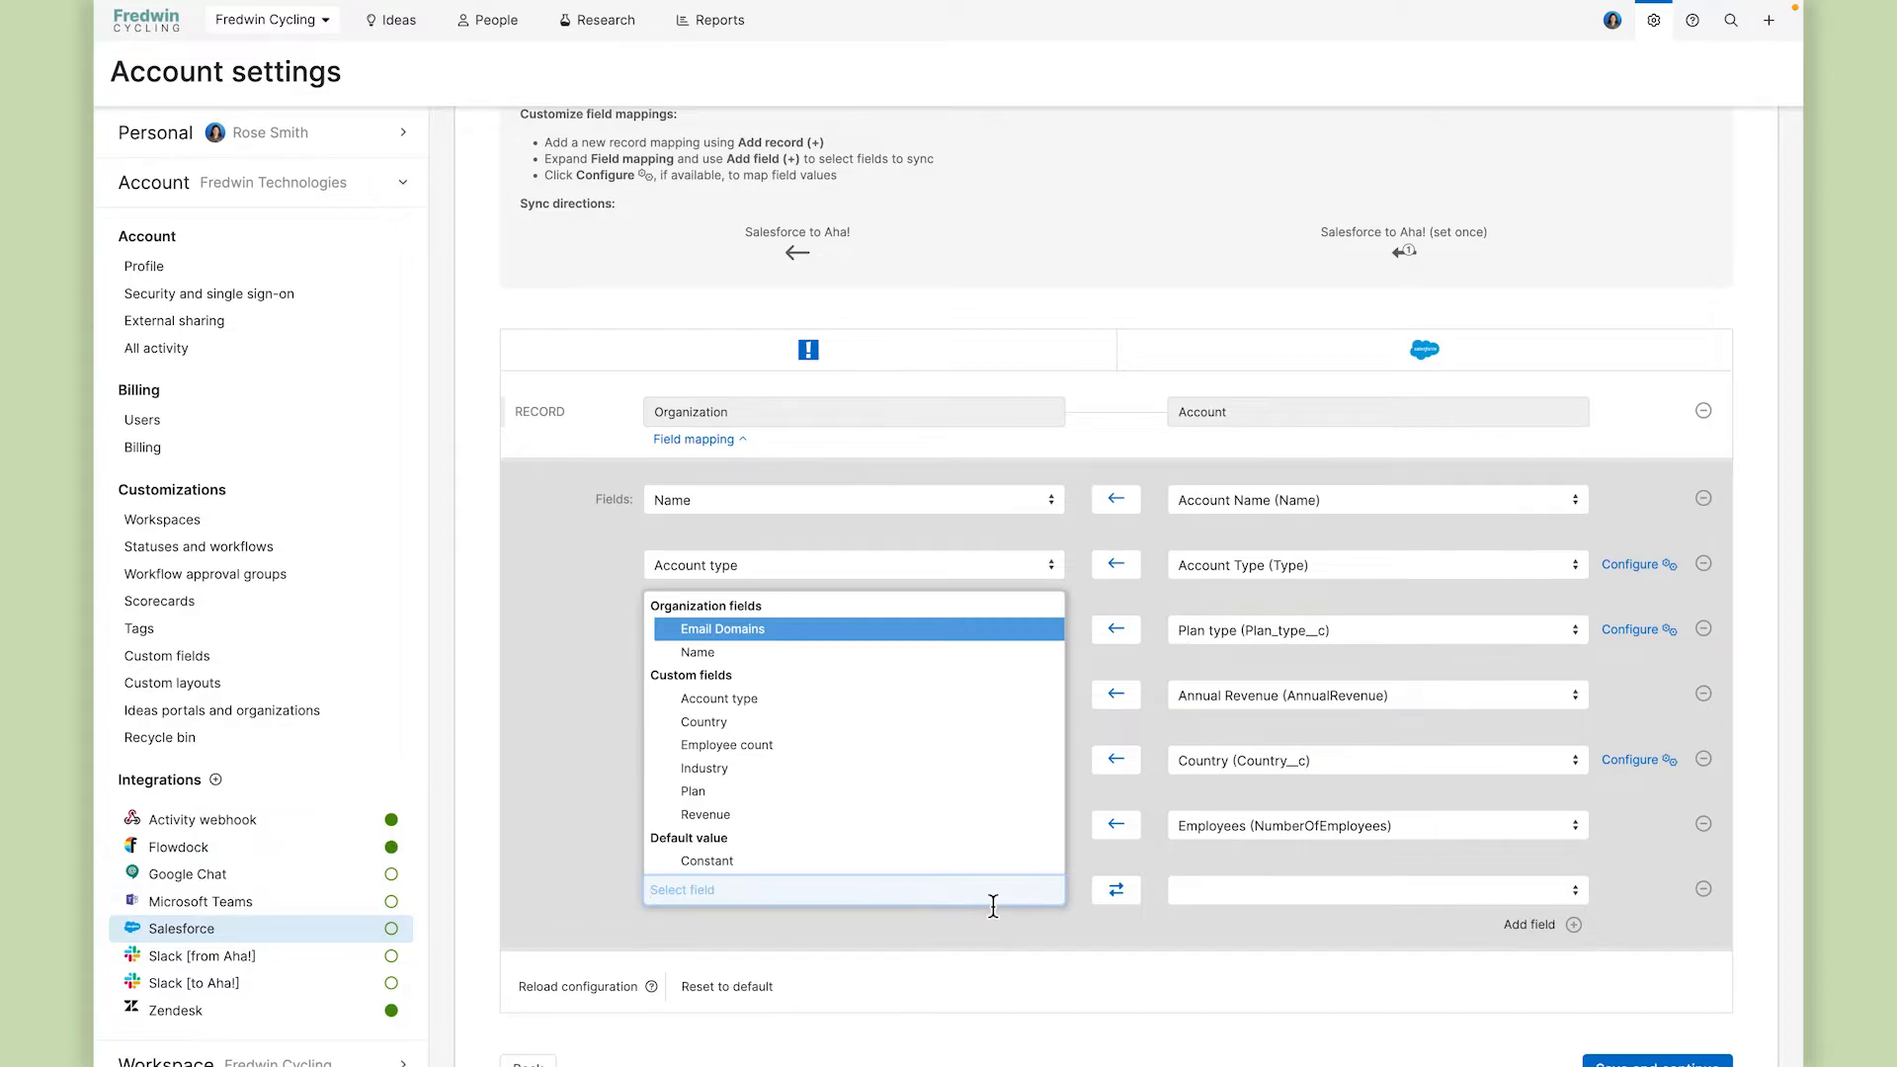
{"action": "type", "text": "email"}
{"action": "left_click", "coordinate": [939, 869]}
{"action": "left_click", "coordinate": [1274, 892]}
{"action": "type", "text": "emai"}
{"action": "left_click", "coordinate": [1299, 862]}
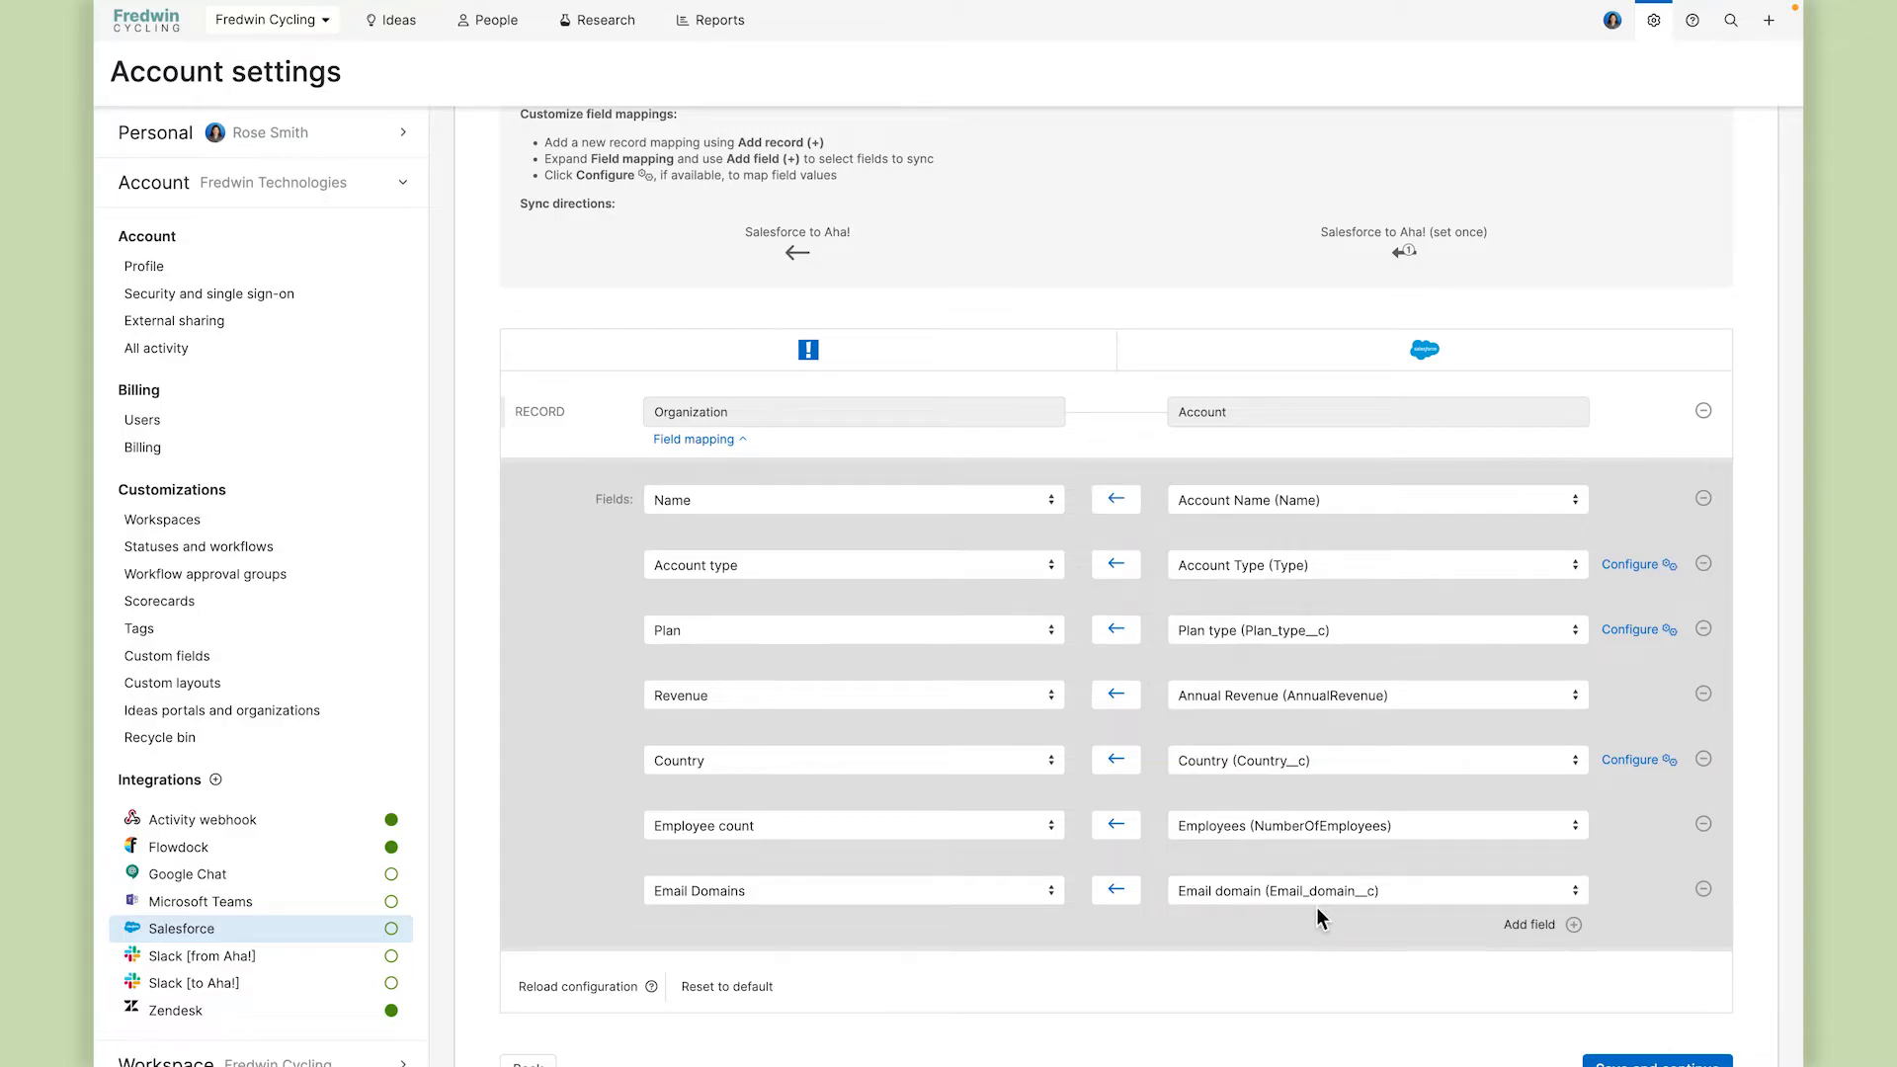
{"action": "scroll", "coordinate": [1316, 907], "scroll_direction": "down", "scroll_amount": 1}
{"action": "left_click", "coordinate": [1610, 960]}
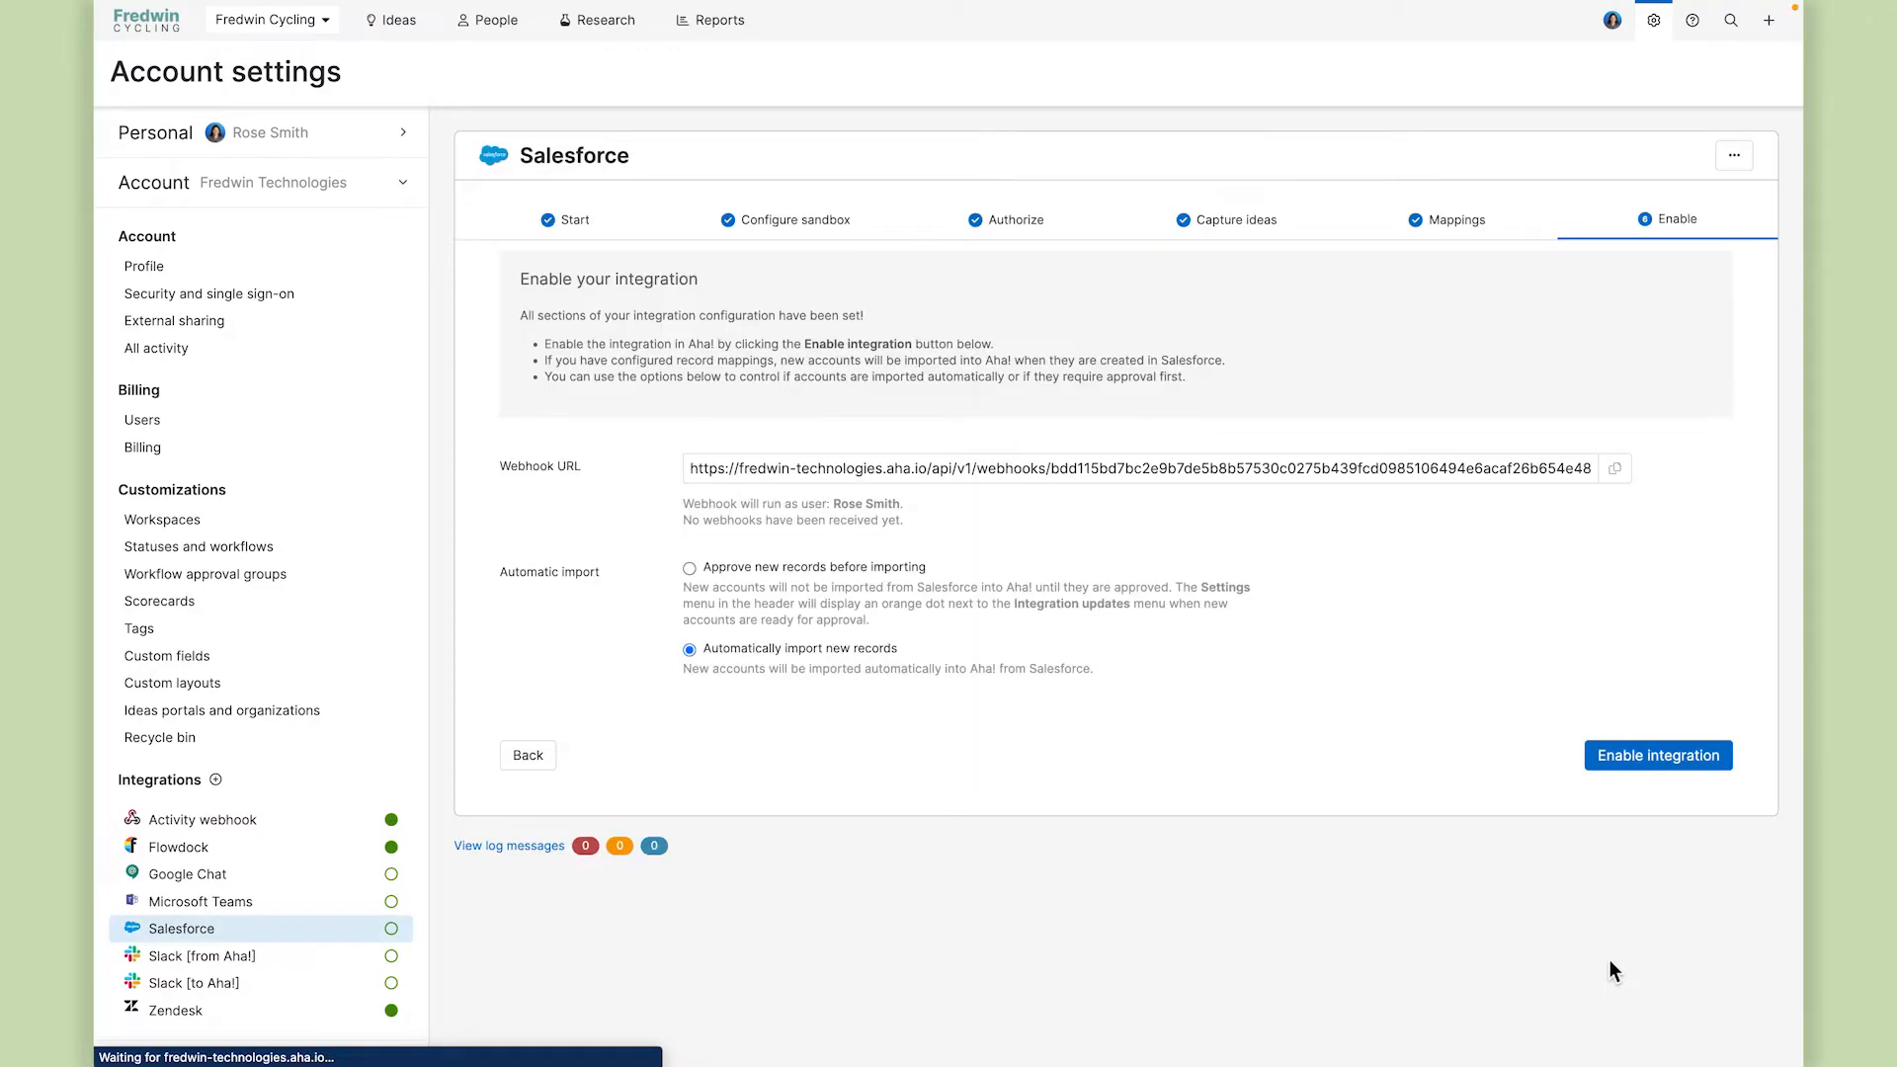
Enable the Salesforce integration and start an import of its records.
{"action": "left_click", "coordinate": [1642, 763]}
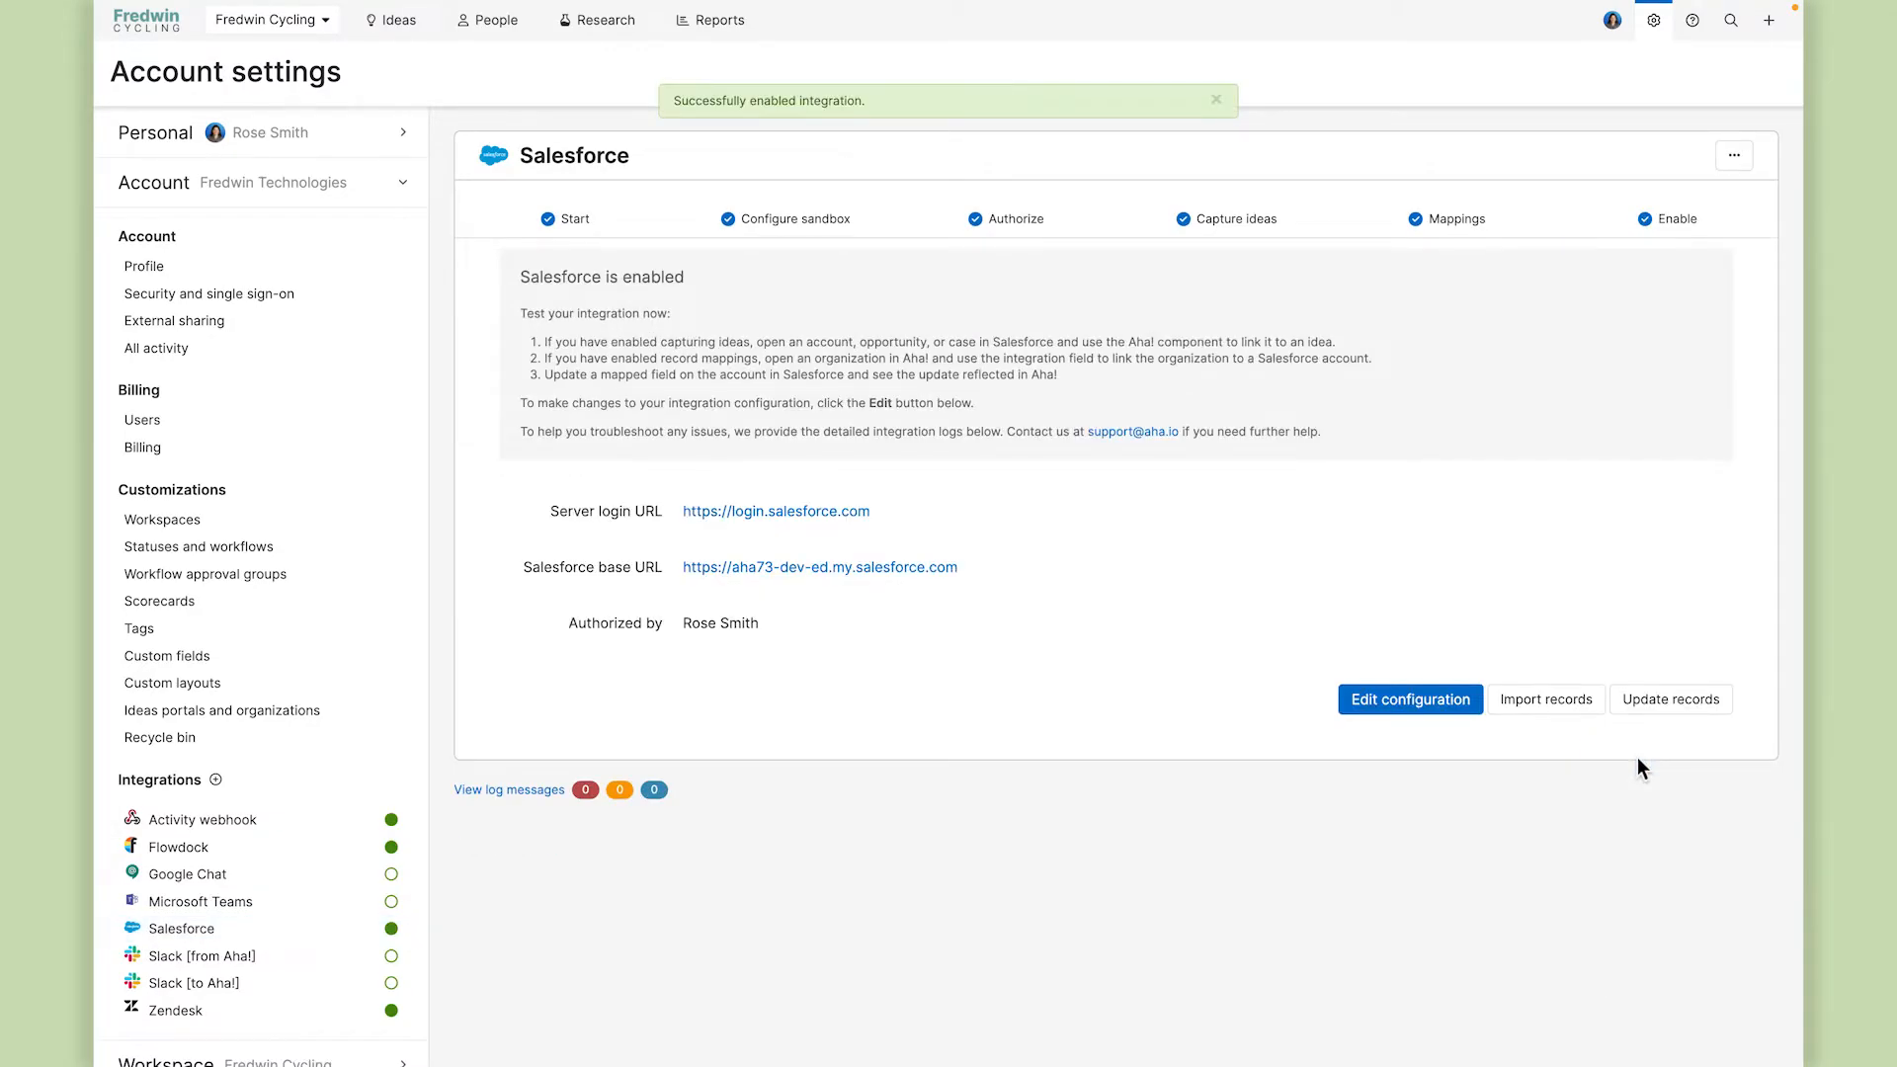
{"action": "left_click", "coordinate": [1551, 705]}
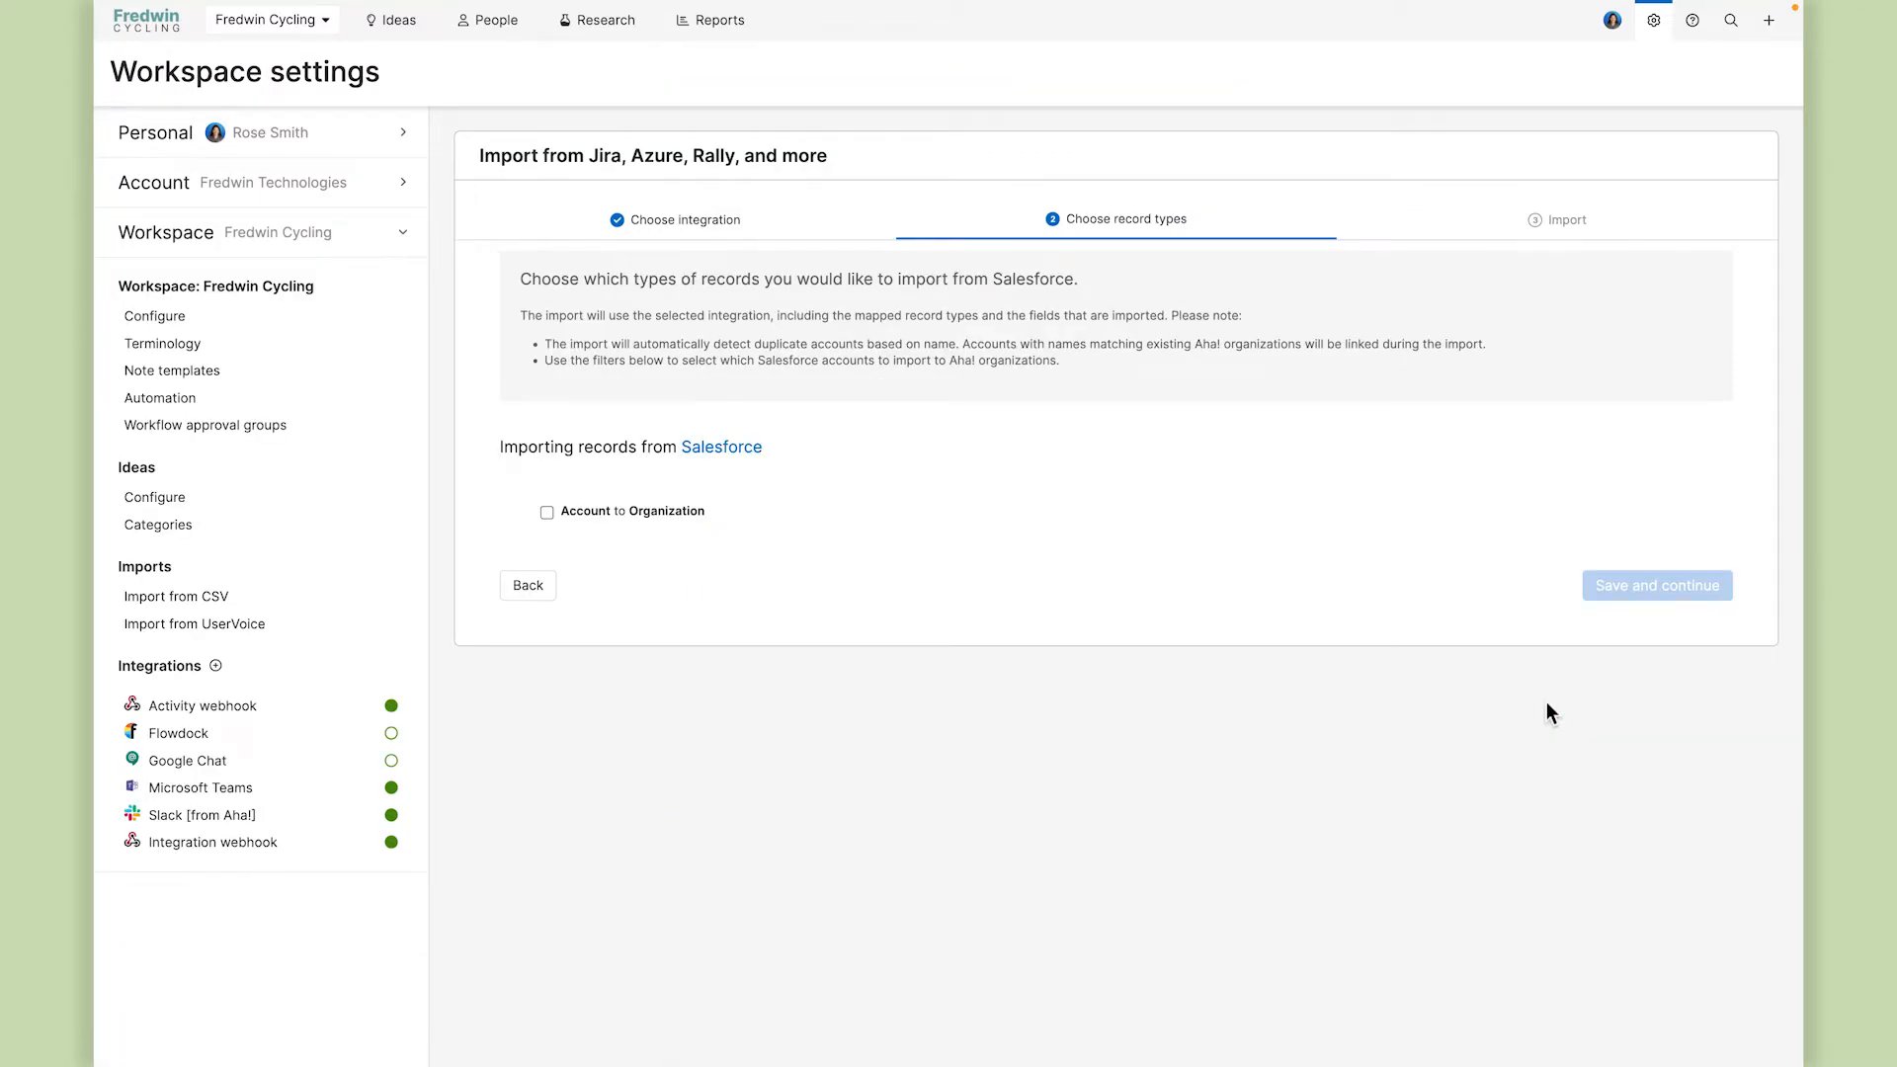
Choose Account to Organization for the import, filtered to account type Customer - Direct and Active set to Yes.
{"action": "left_click", "coordinate": [580, 518]}
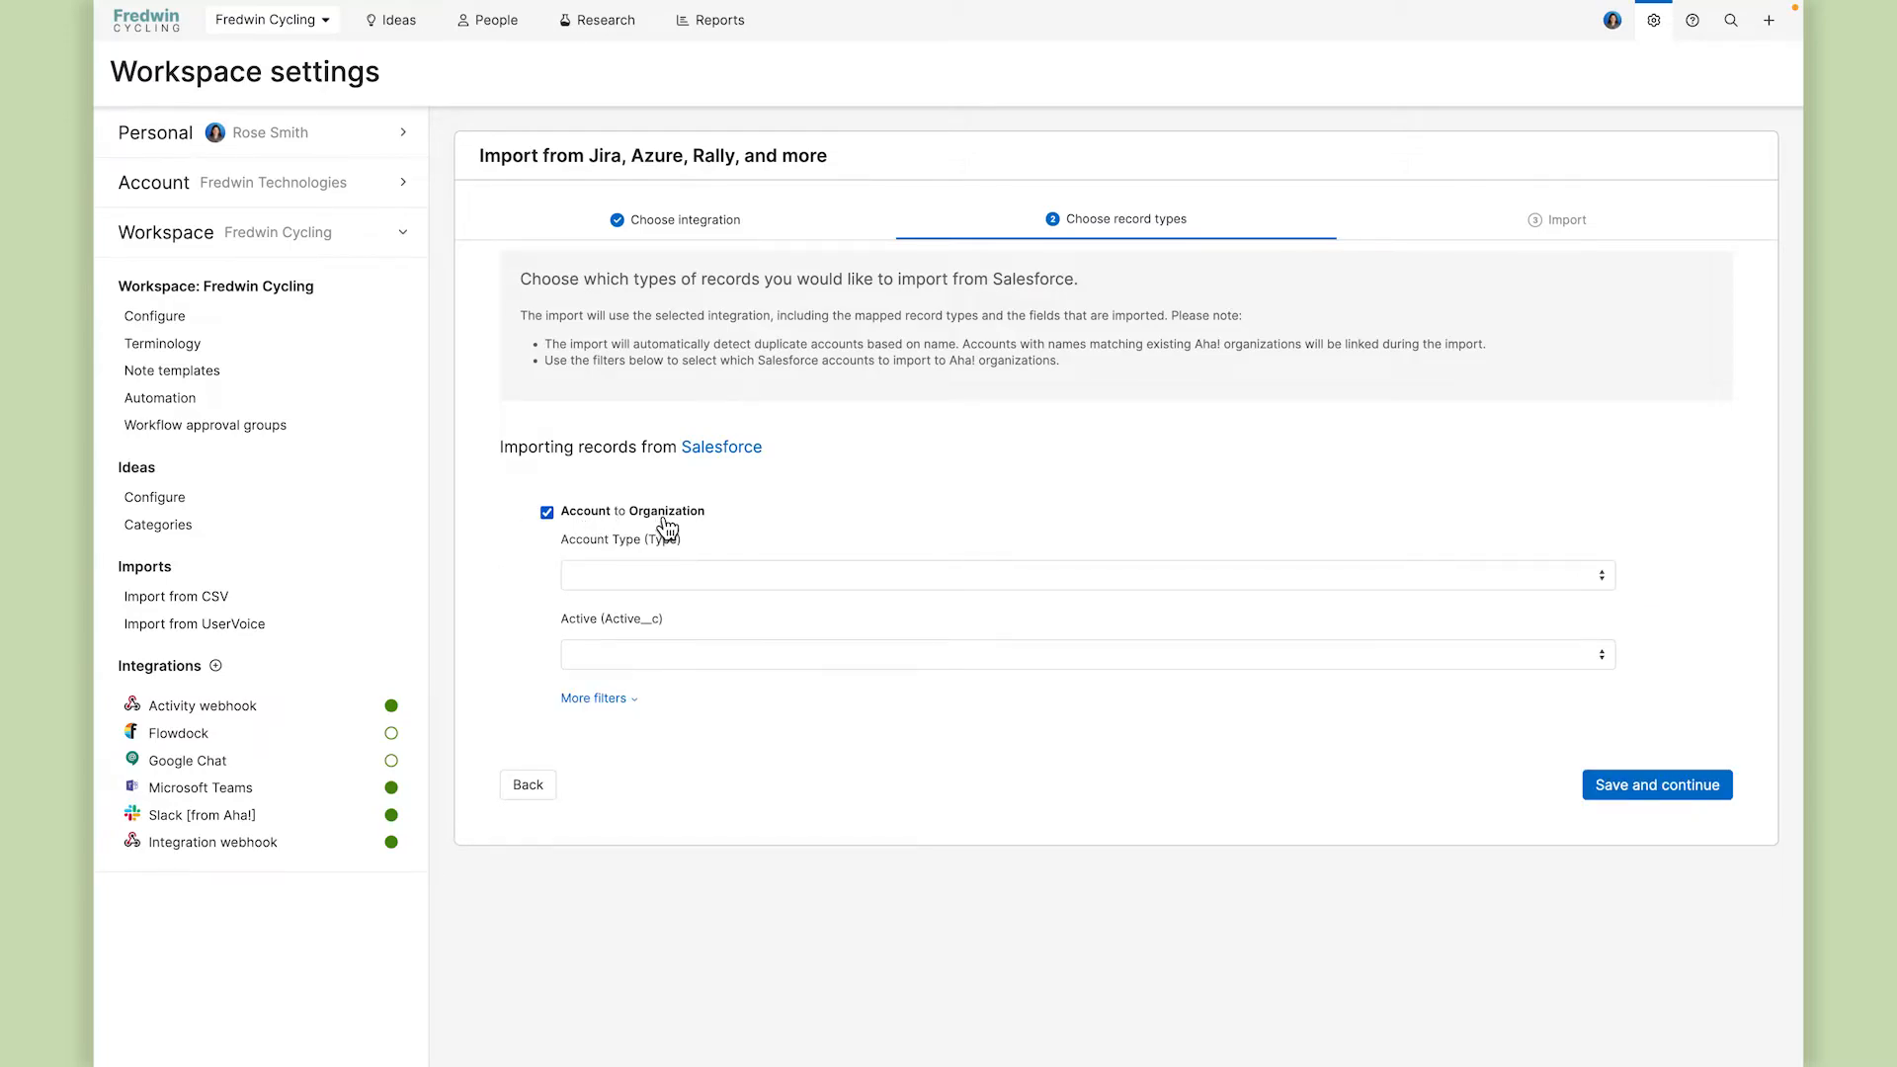
{"action": "left_click", "coordinate": [704, 578]}
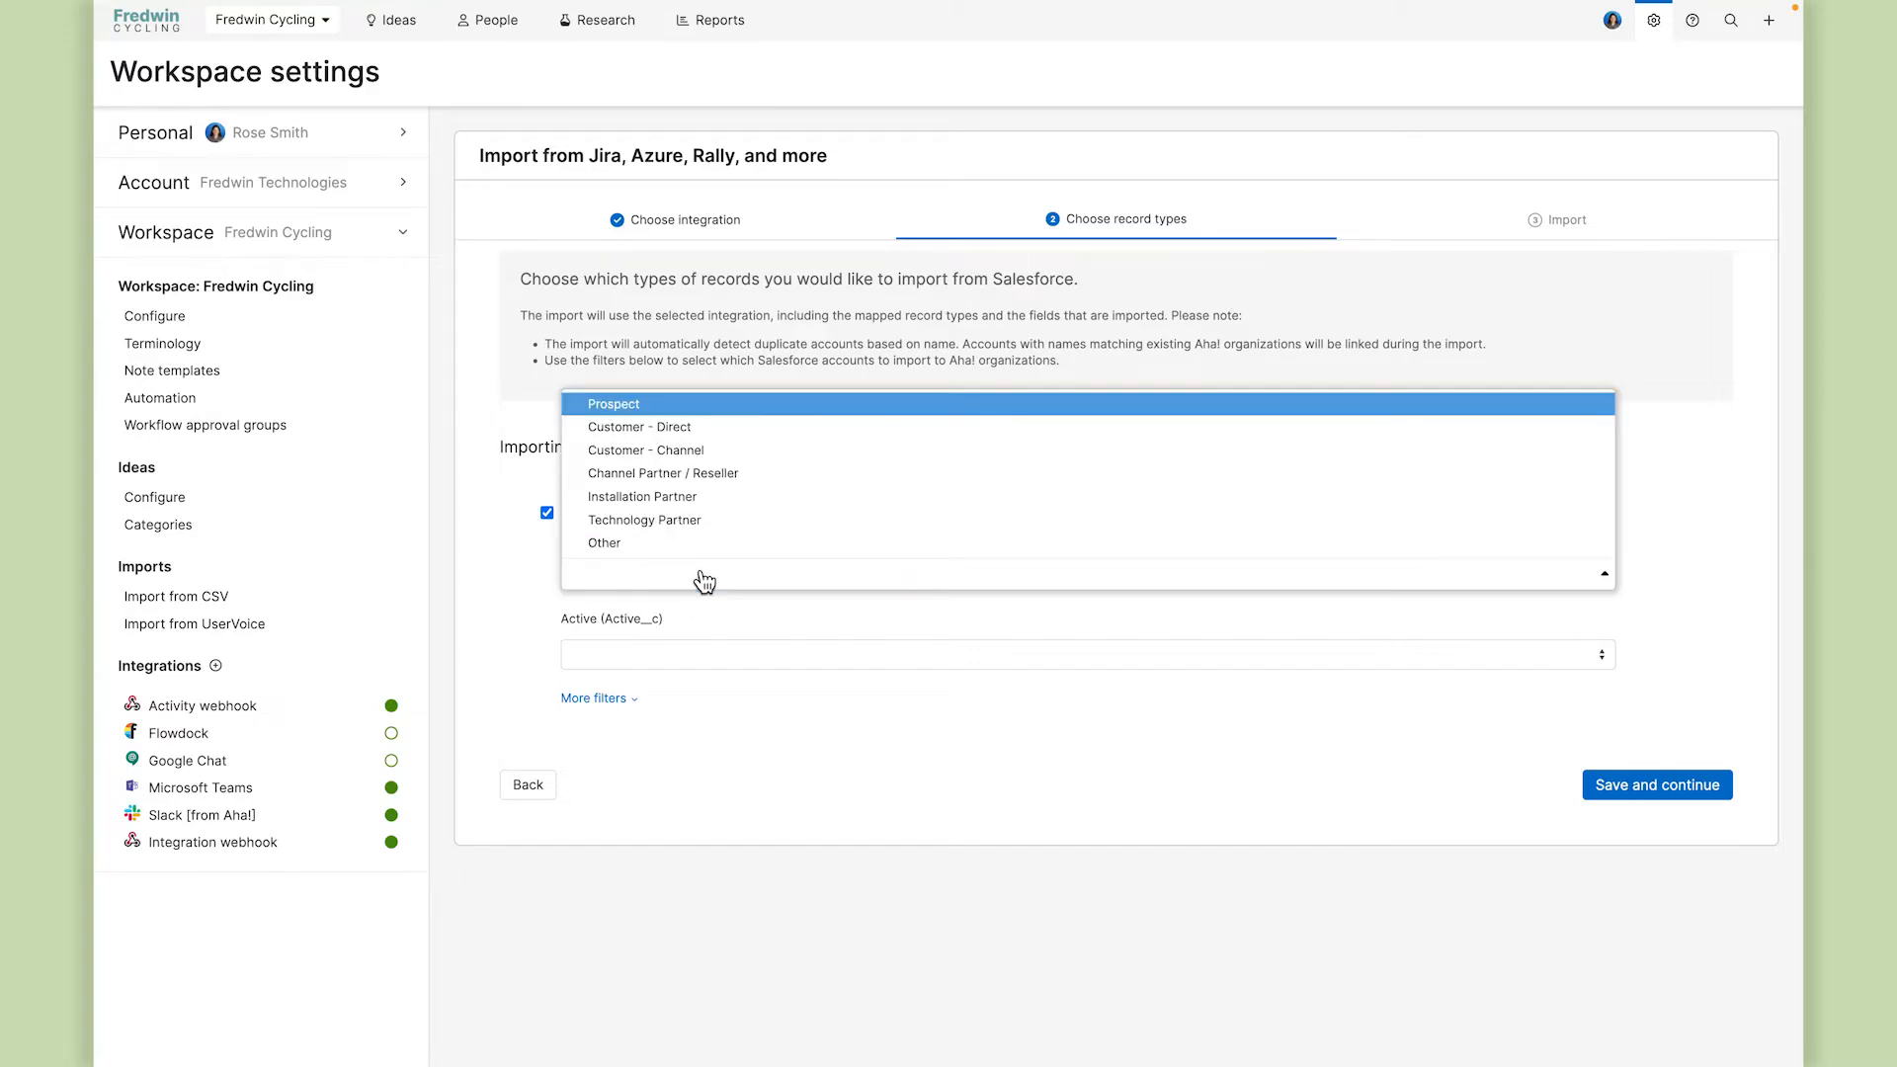
{"action": "left_click", "coordinate": [707, 433]}
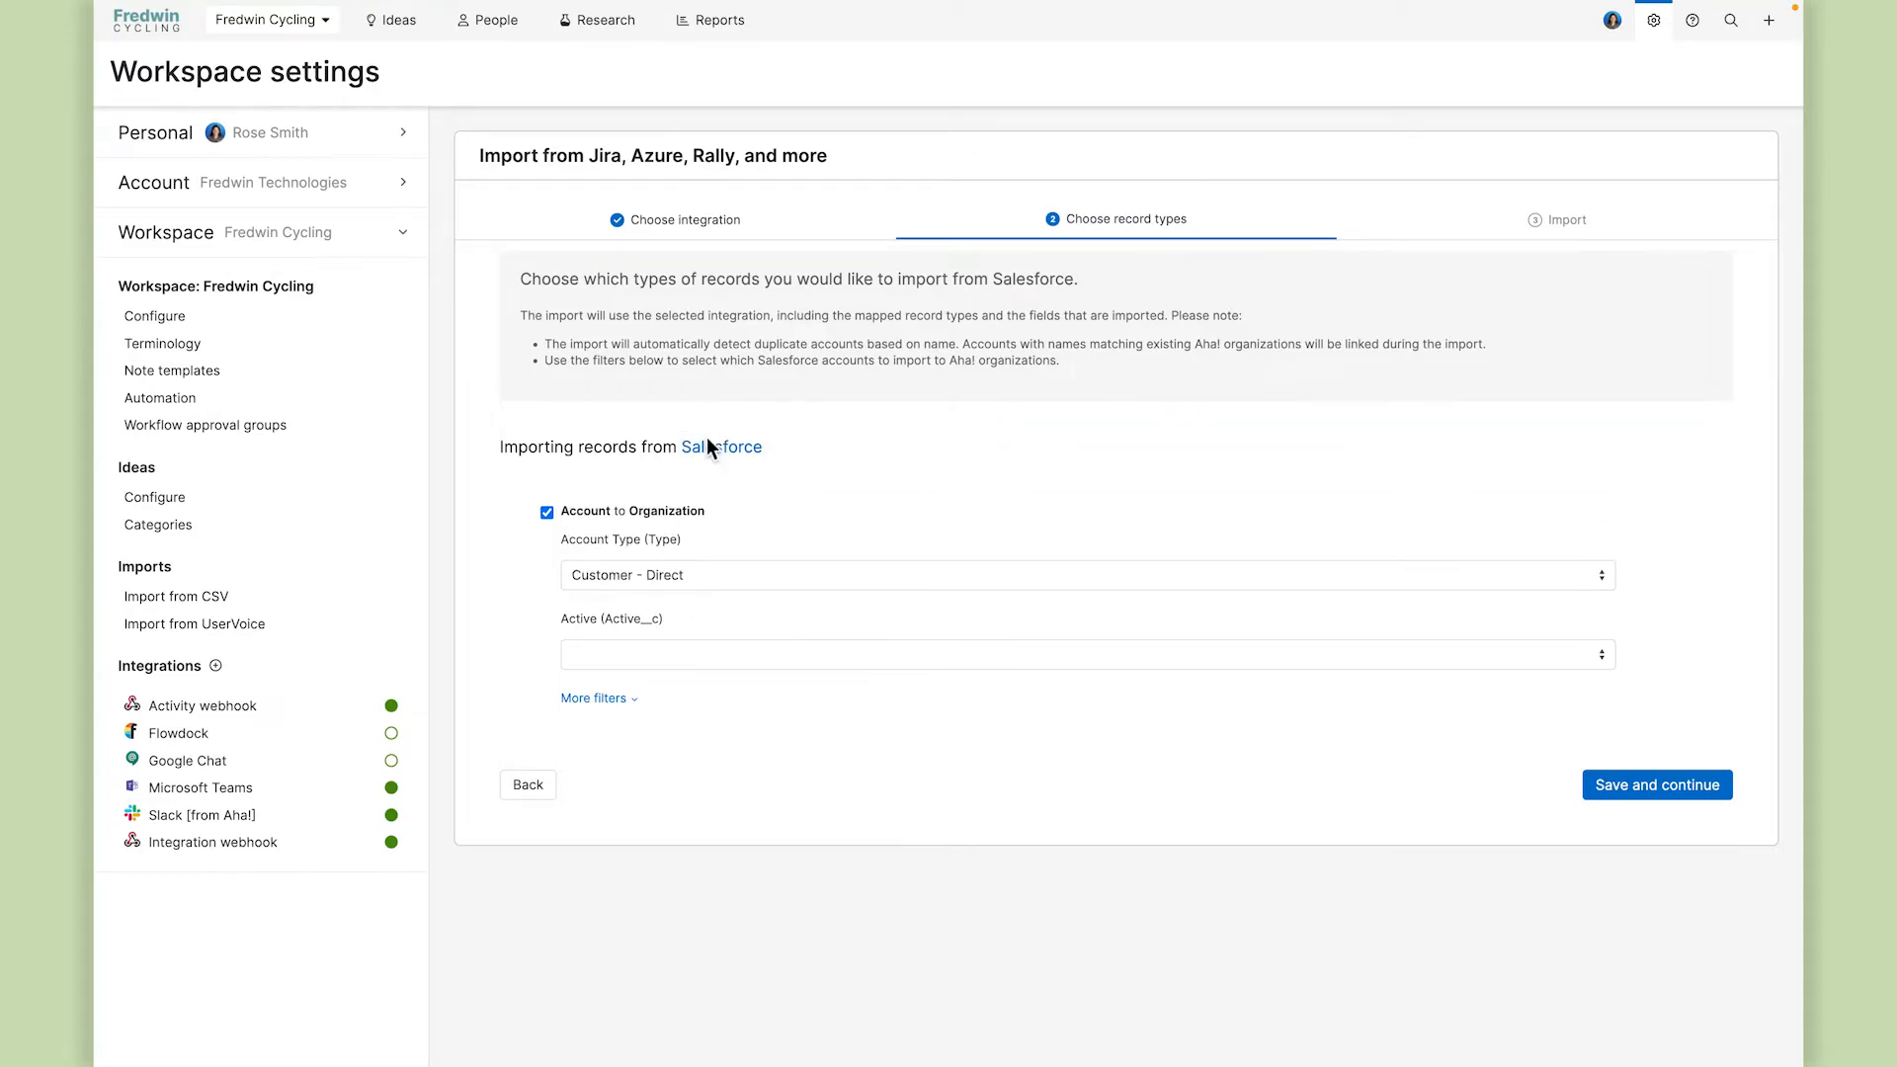
{"action": "left_click", "coordinate": [733, 656]}
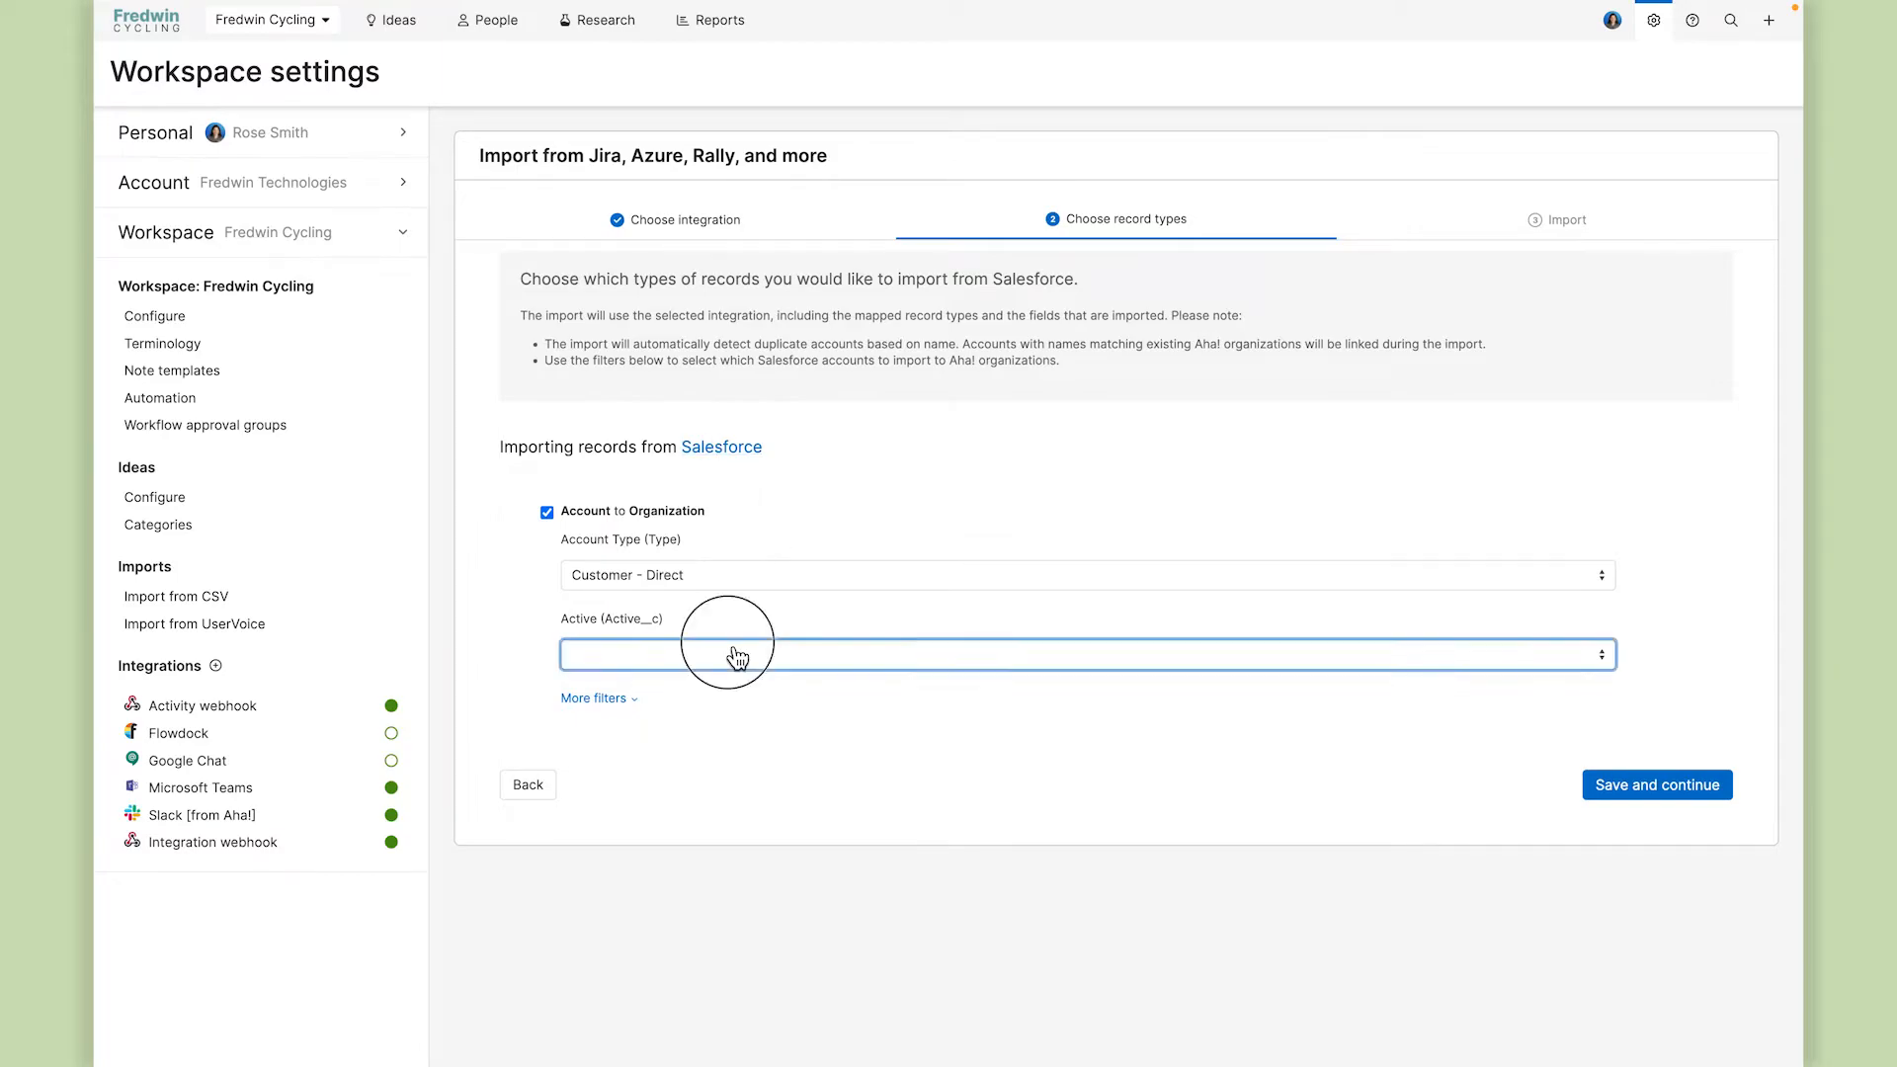
{"action": "left_click", "coordinate": [726, 623]}
Check the additional import filters and import the matching Salesforce account records.
{"action": "left_click", "coordinate": [620, 709]}
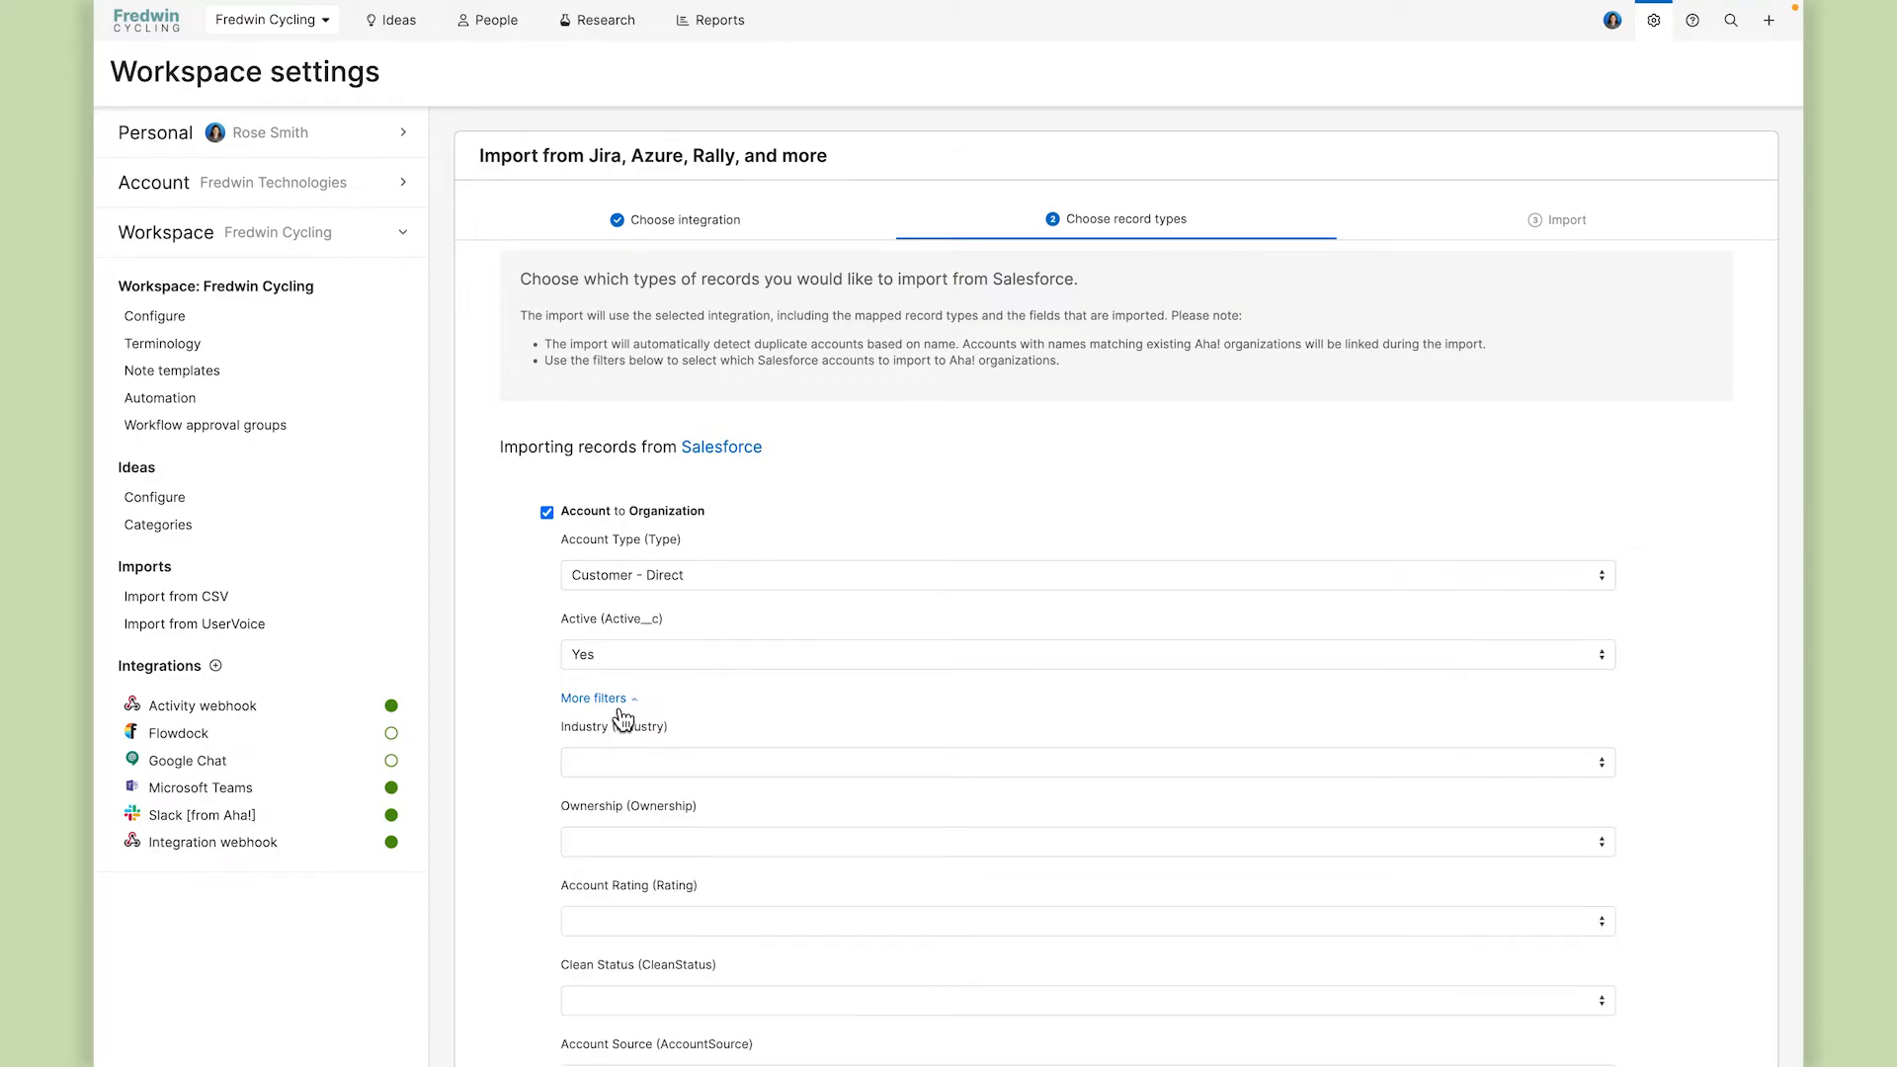
{"action": "left_click", "coordinate": [601, 699]}
{"action": "left_click", "coordinate": [1653, 795]}
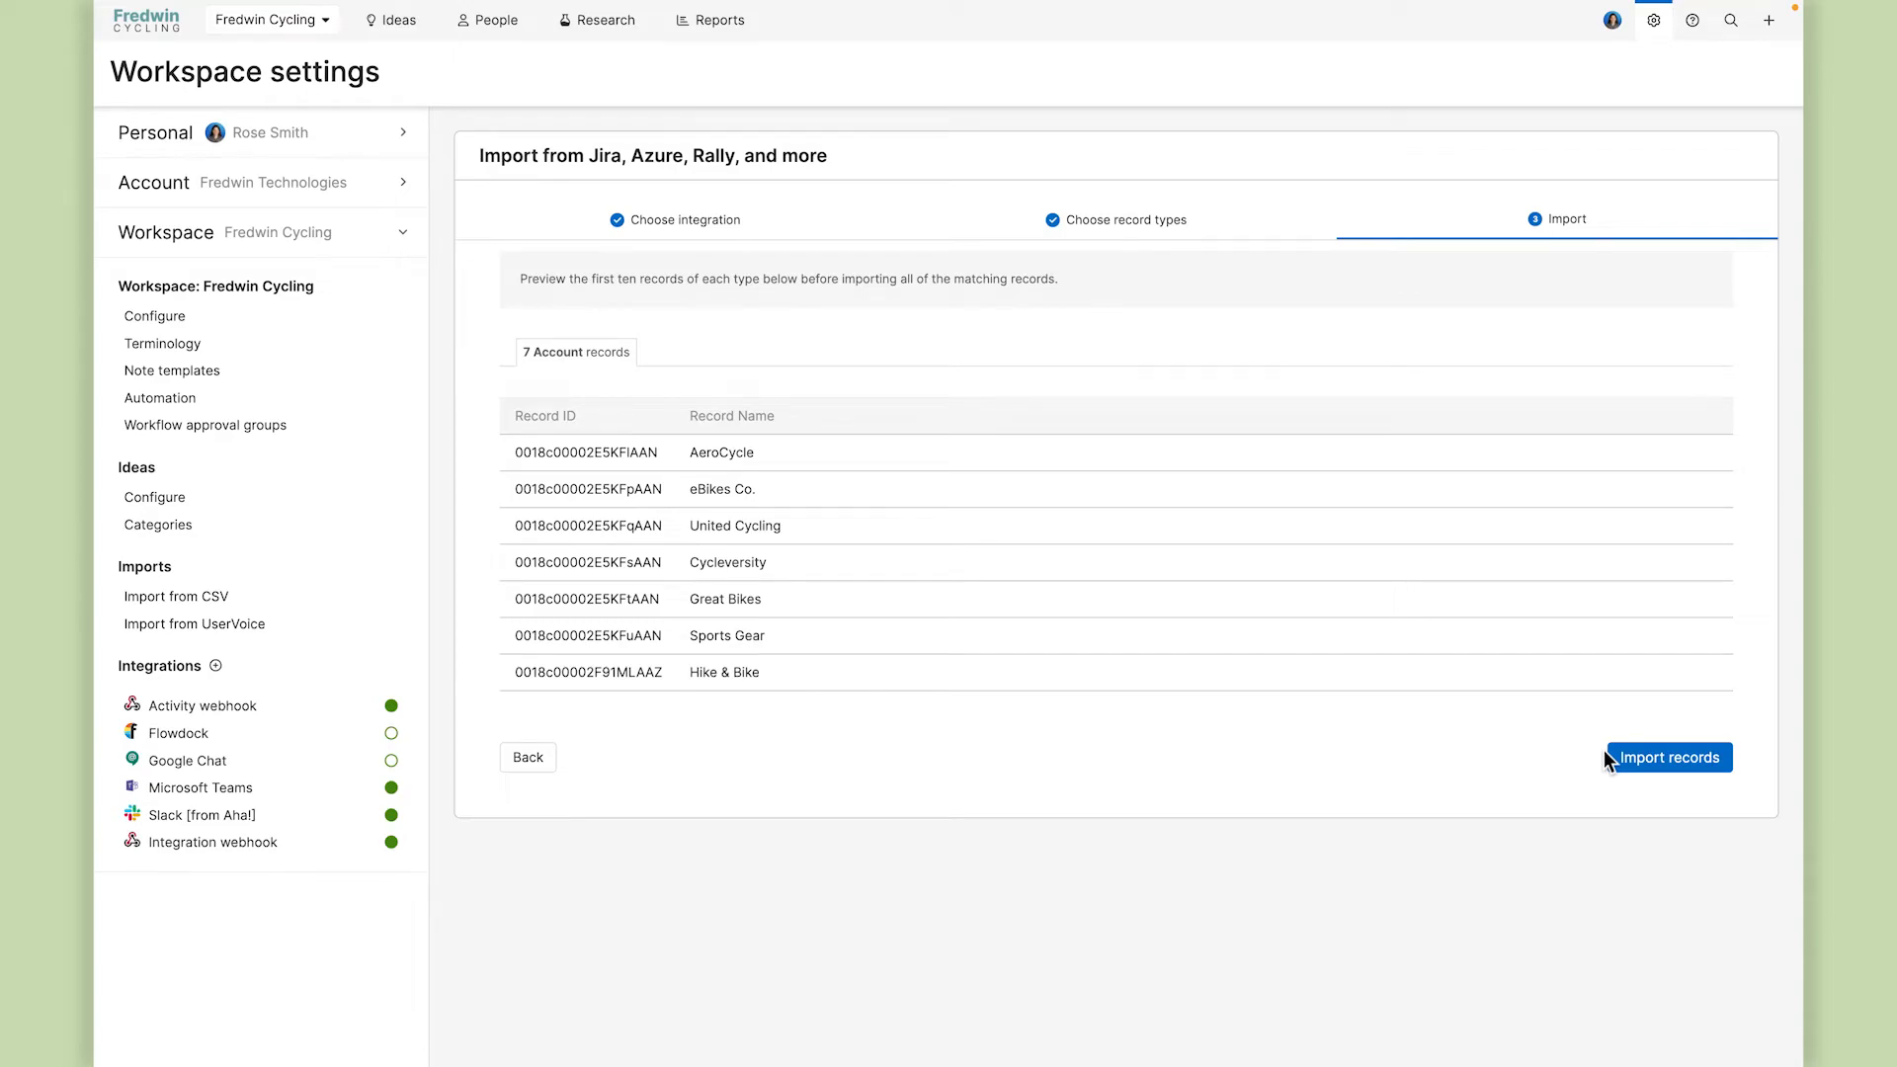
{"action": "left_click", "coordinate": [1667, 758]}
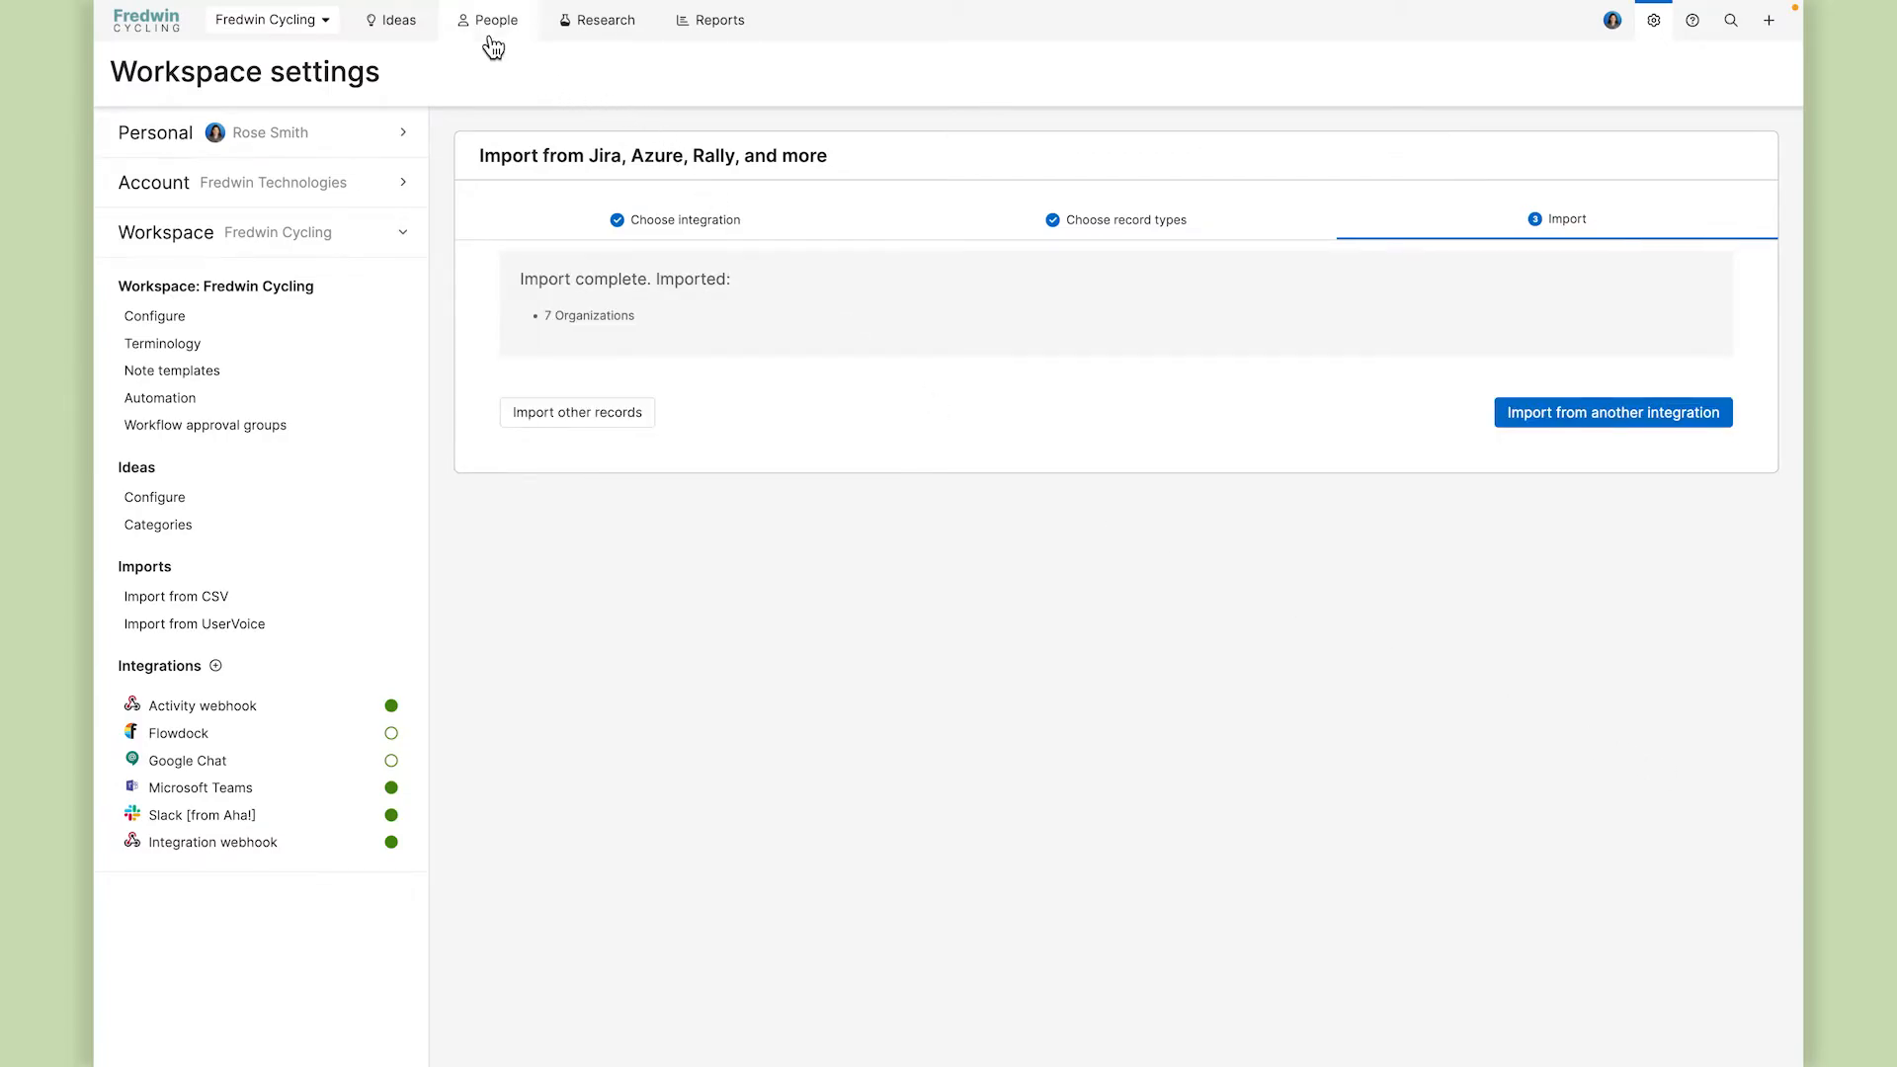
Open the AeroCycle organization and examine its charts, Salesforce link and synced overview fields.
{"action": "mouse_move", "coordinate": [488, 30]}
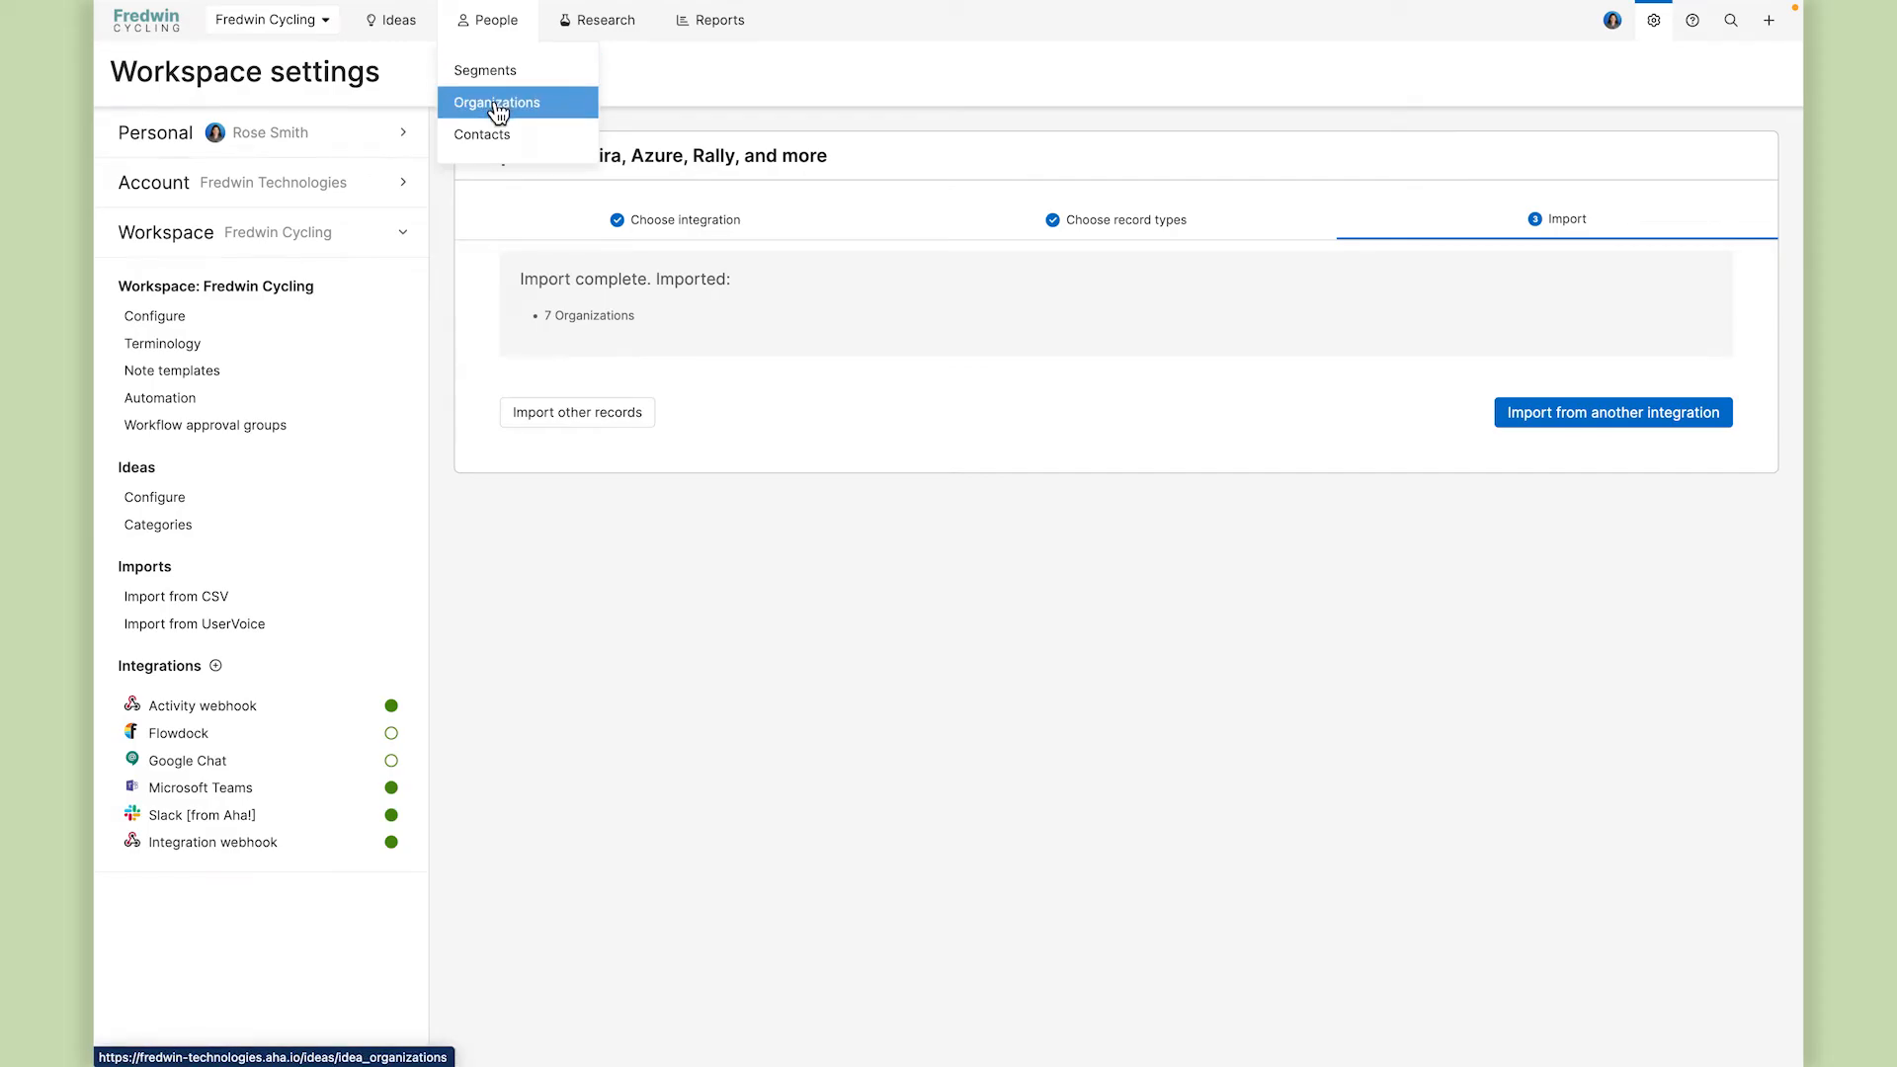
{"action": "left_click", "coordinate": [497, 105]}
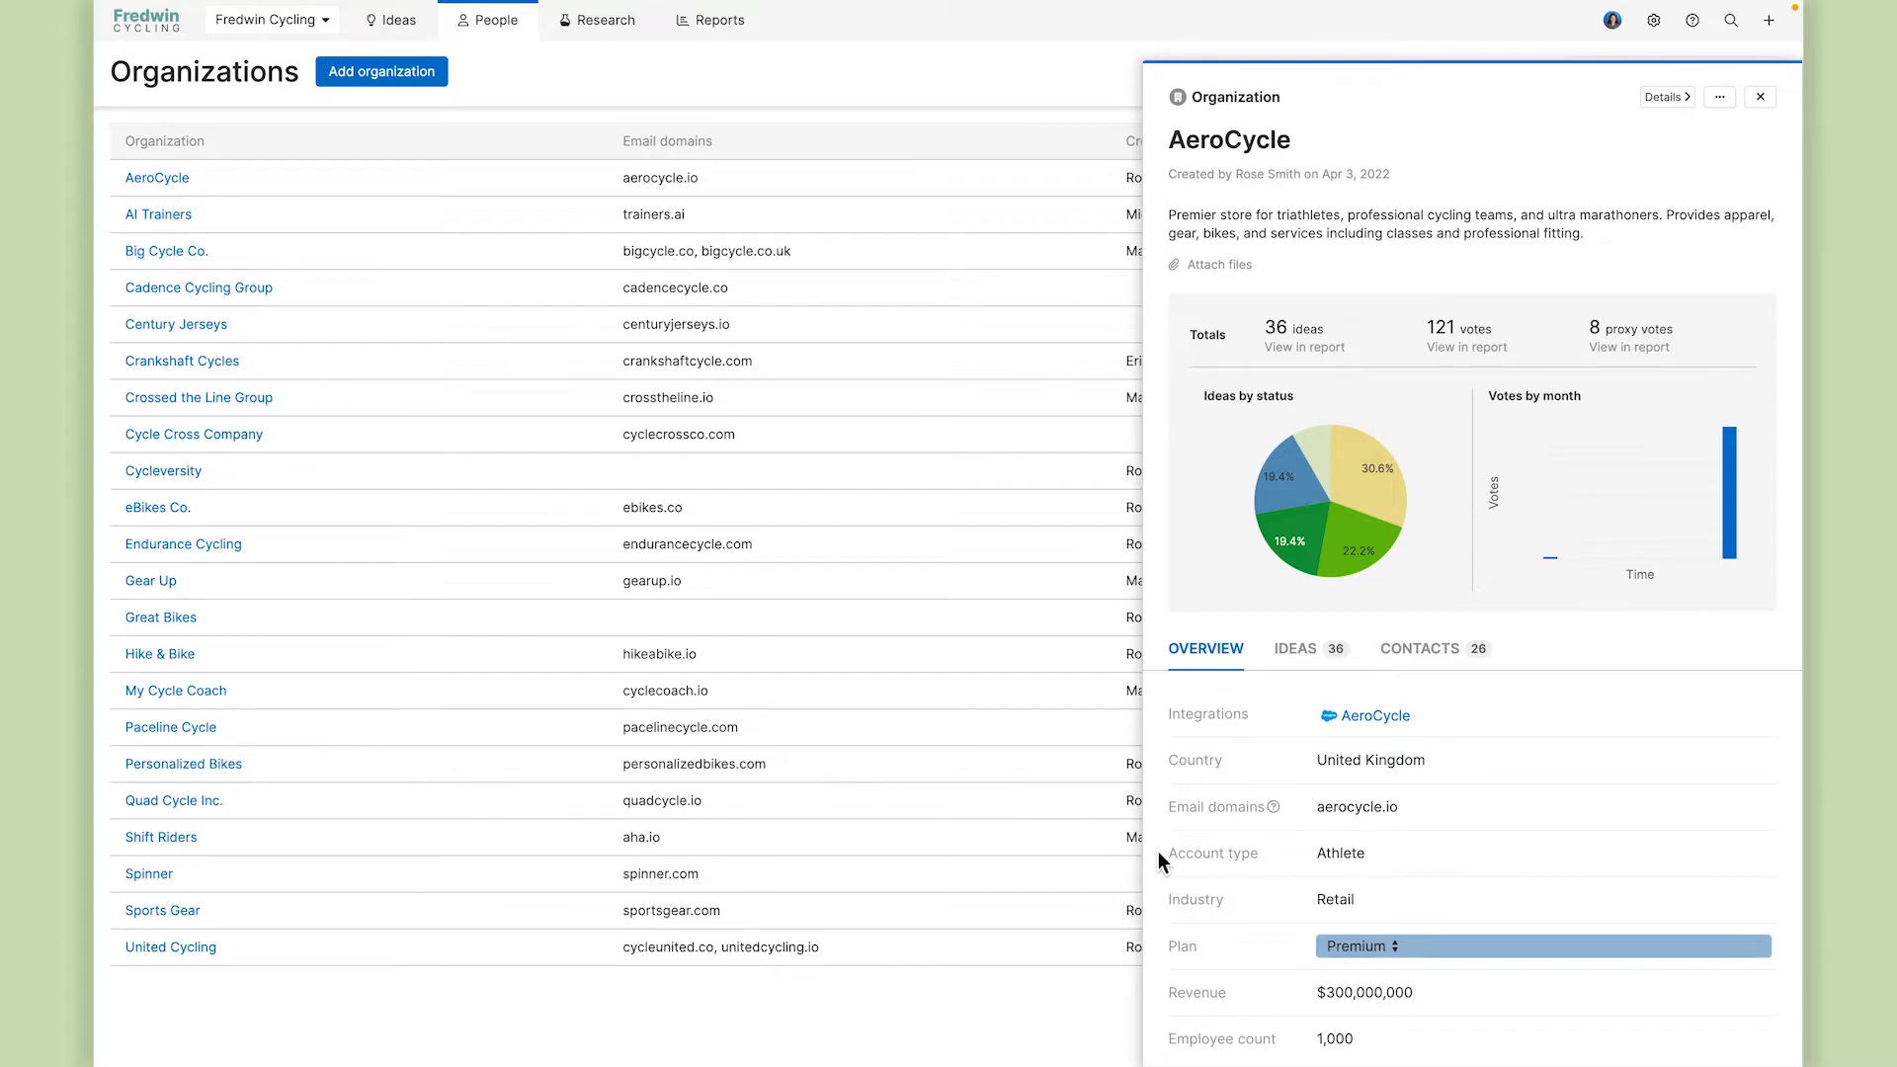
{"action": "left_click", "coordinate": [1362, 996]}
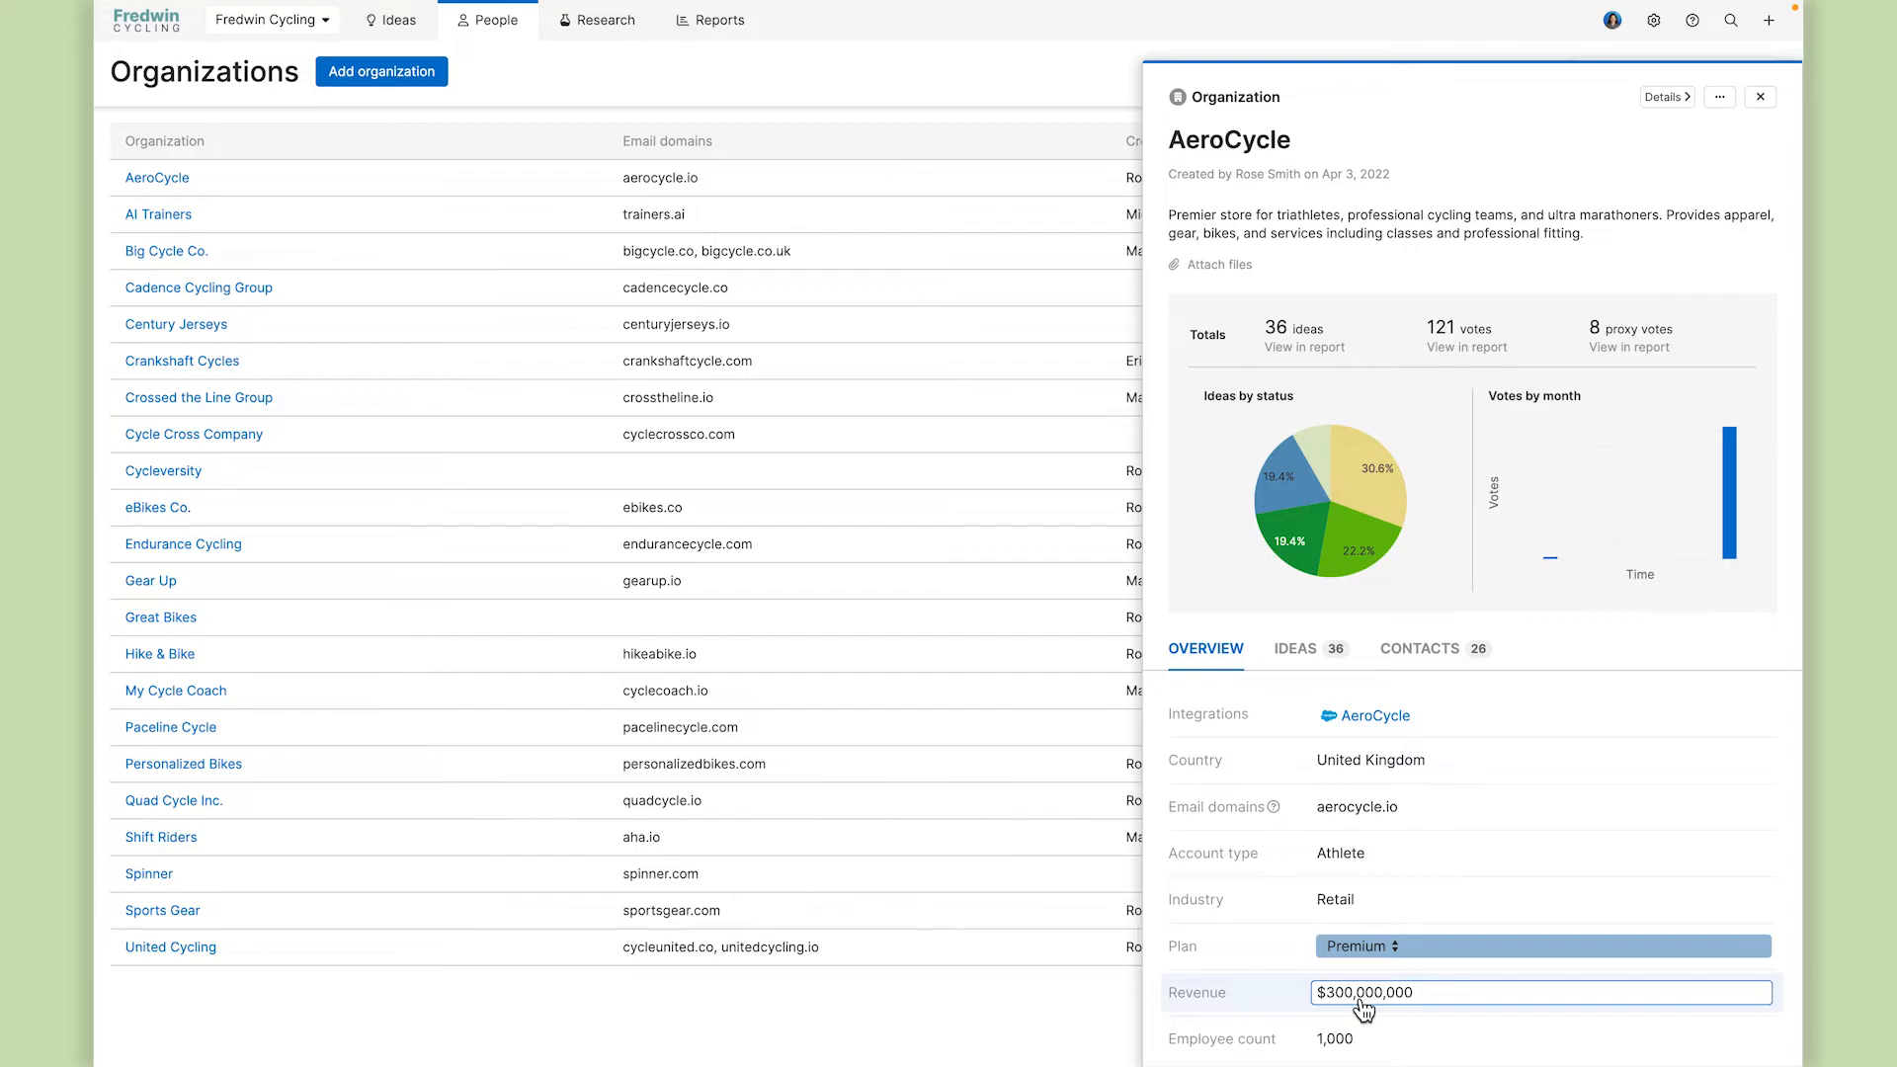
{"action": "mouse_move", "coordinate": [1381, 474]}
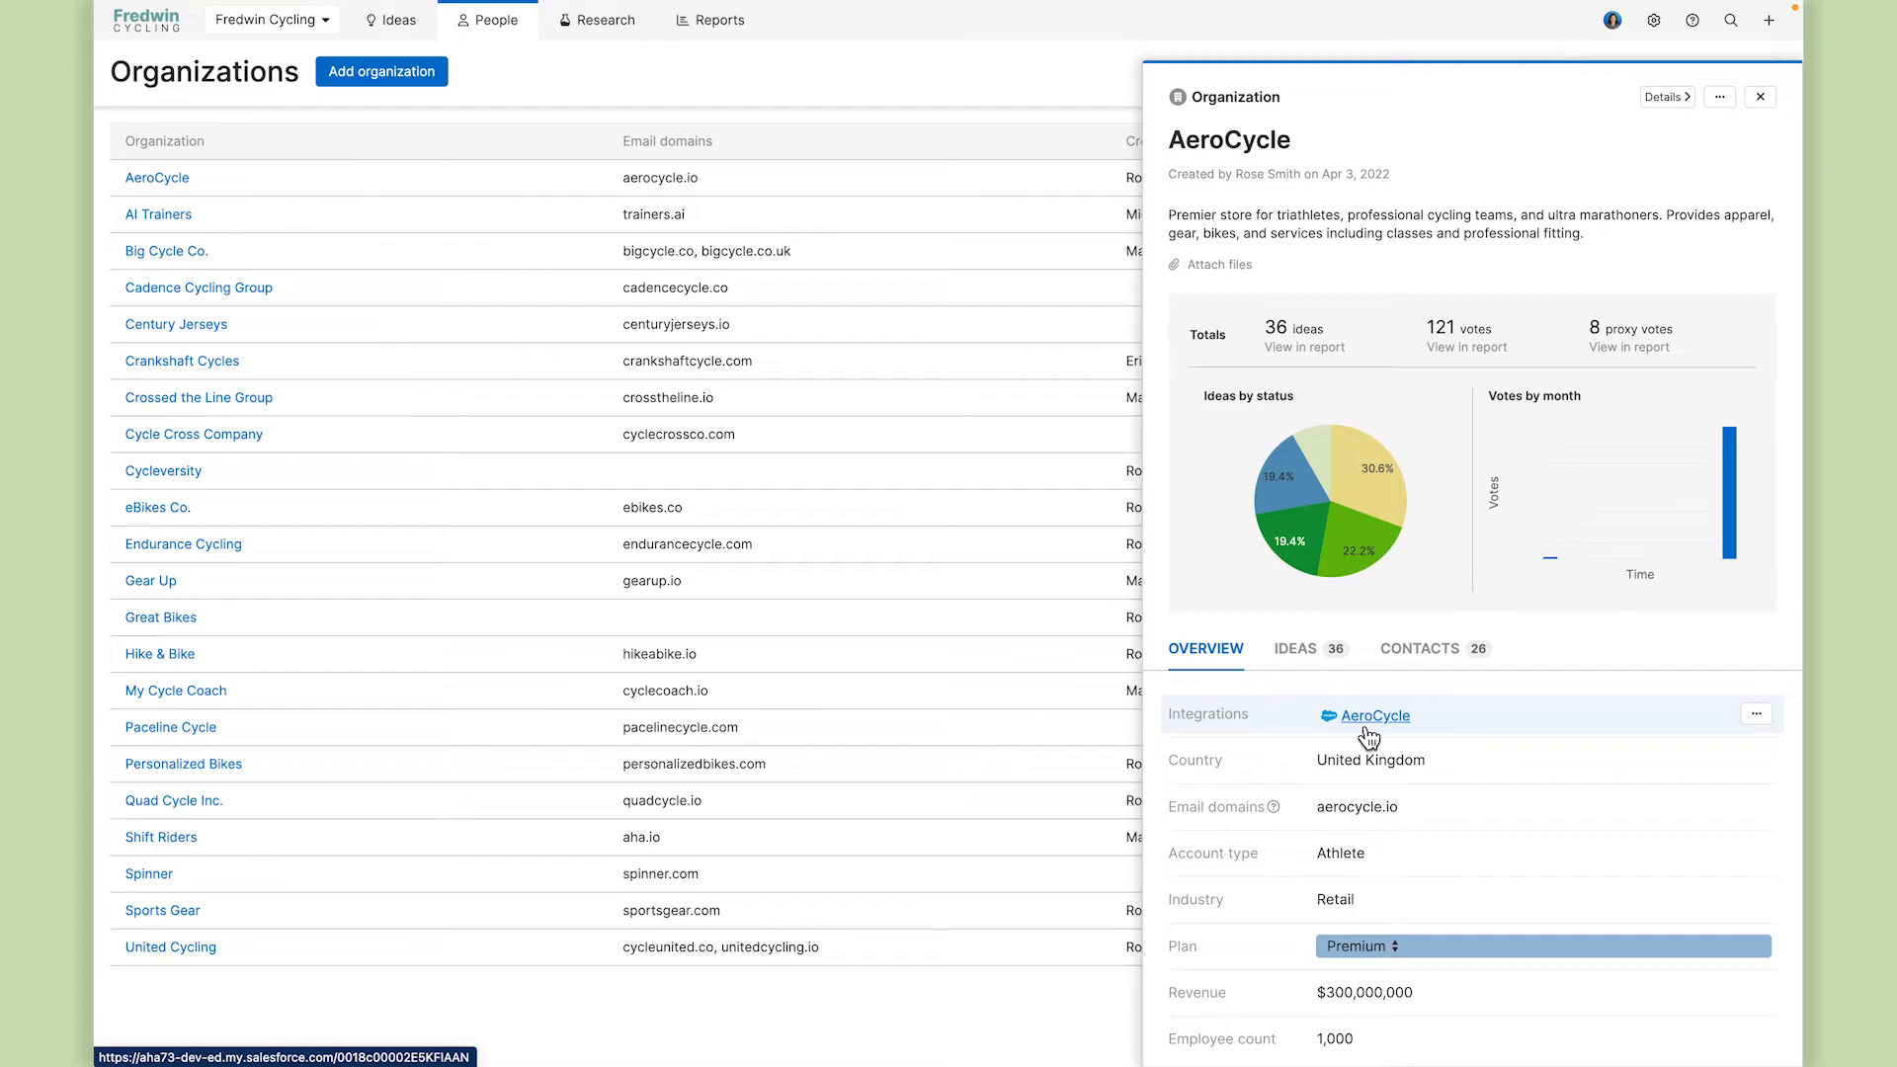
View AeroCycle's ideas and analyze its popular ideas in a pivot report.
{"action": "left_click", "coordinate": [1302, 652]}
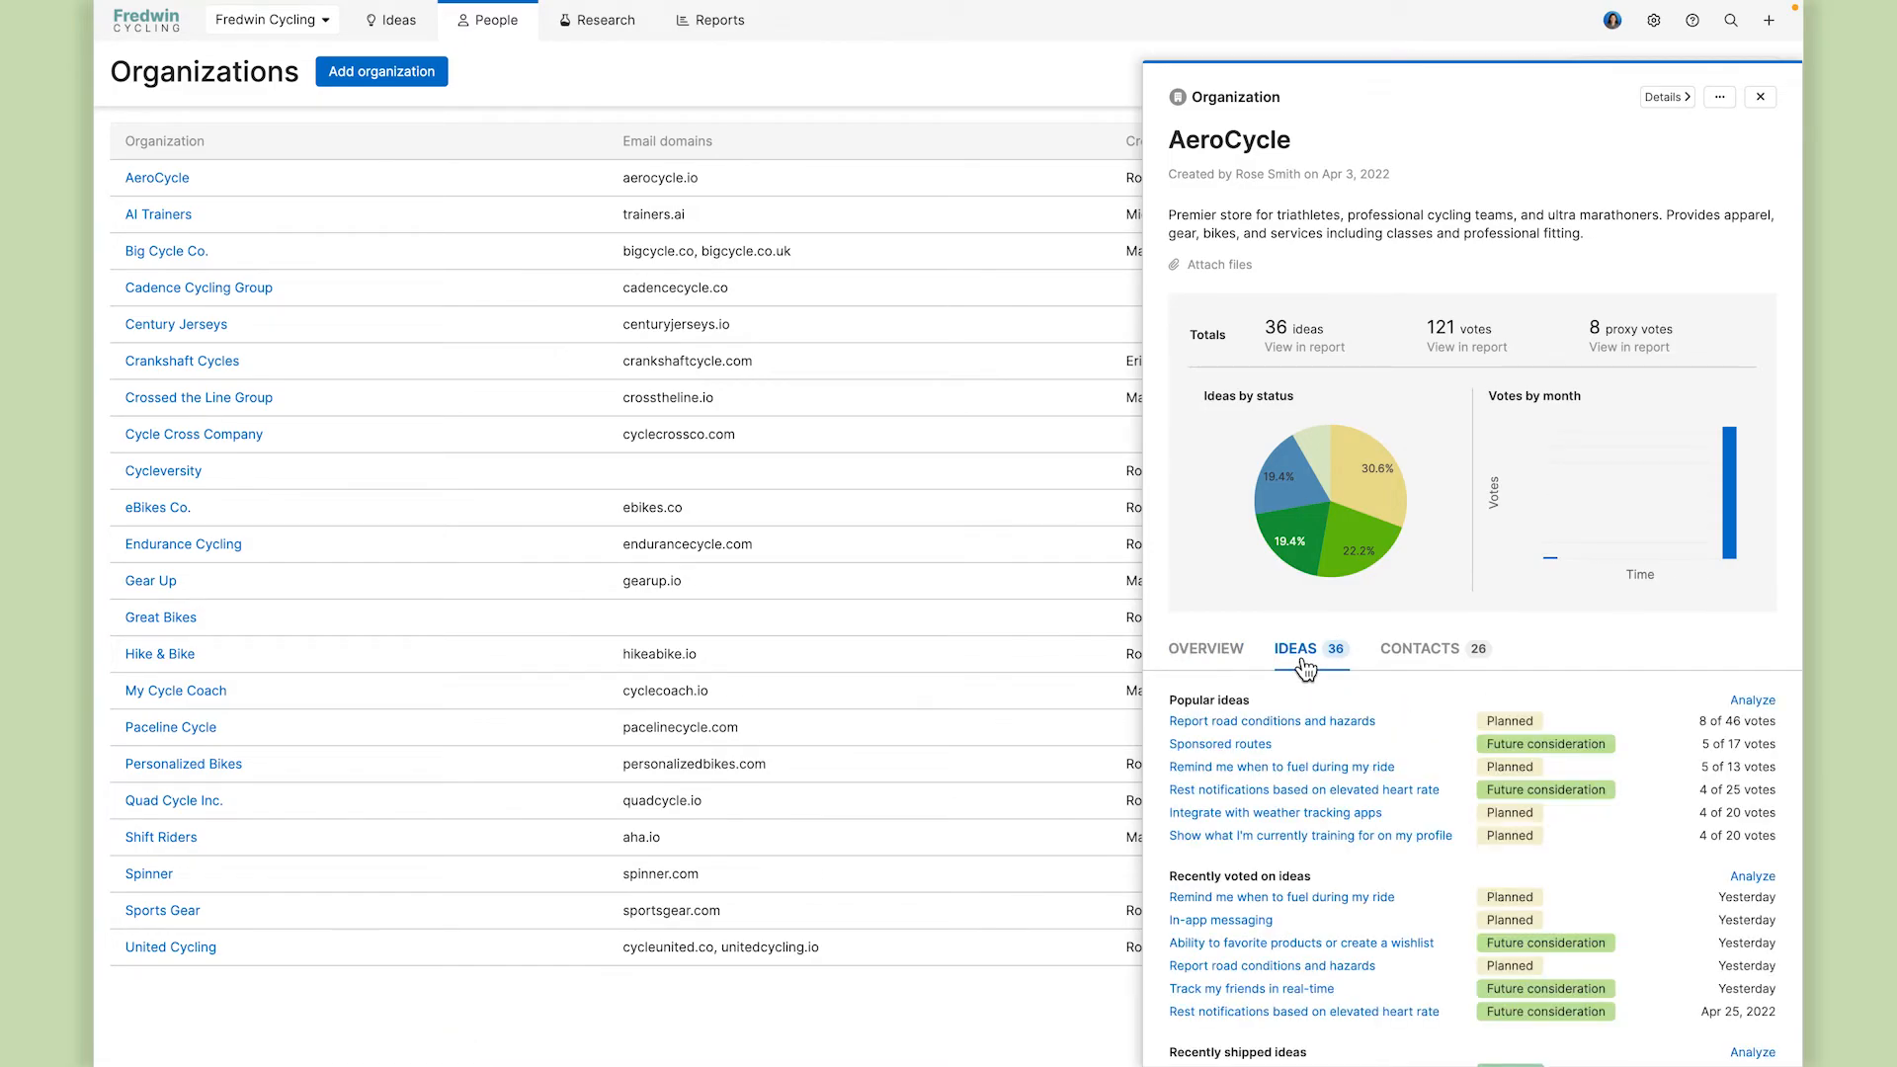
{"action": "left_click", "coordinate": [1751, 702]}
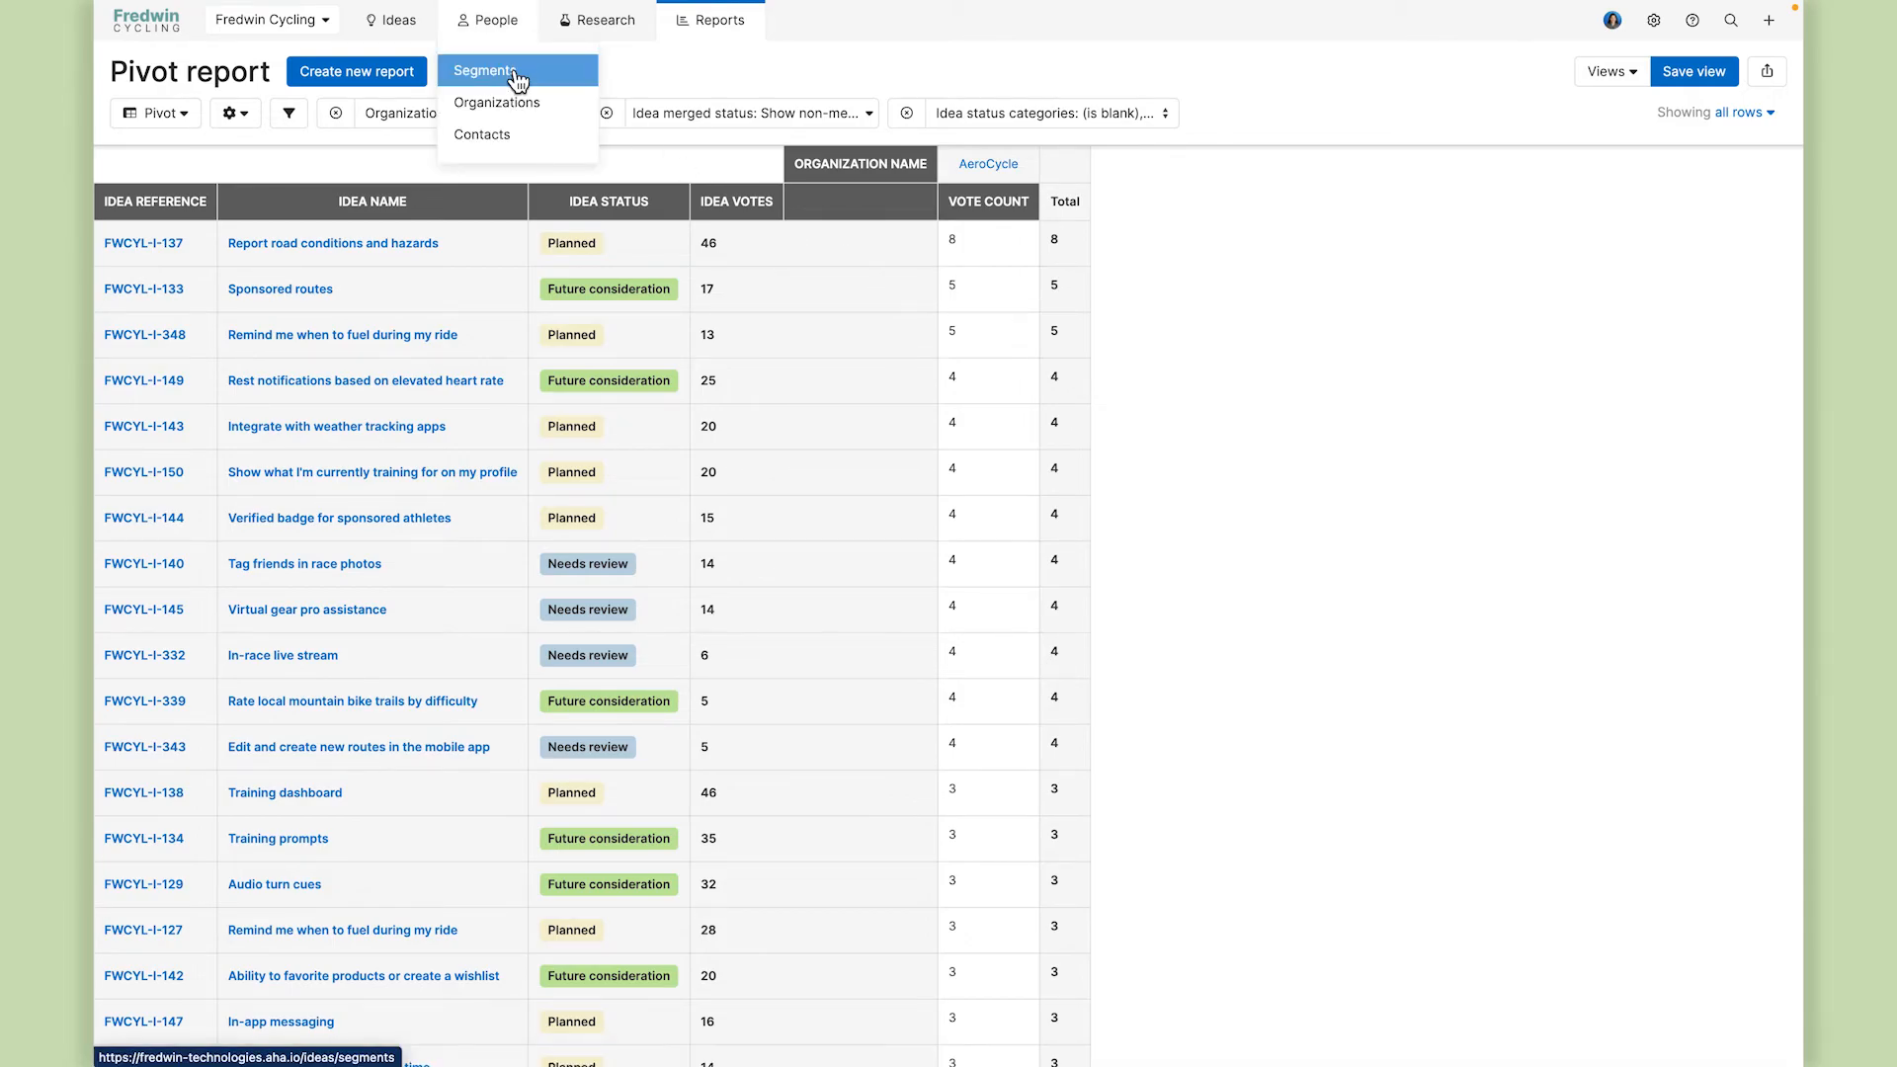
Start a new segment with organization filters for the Country and Plan custom fields.
{"action": "left_click", "coordinate": [514, 69]}
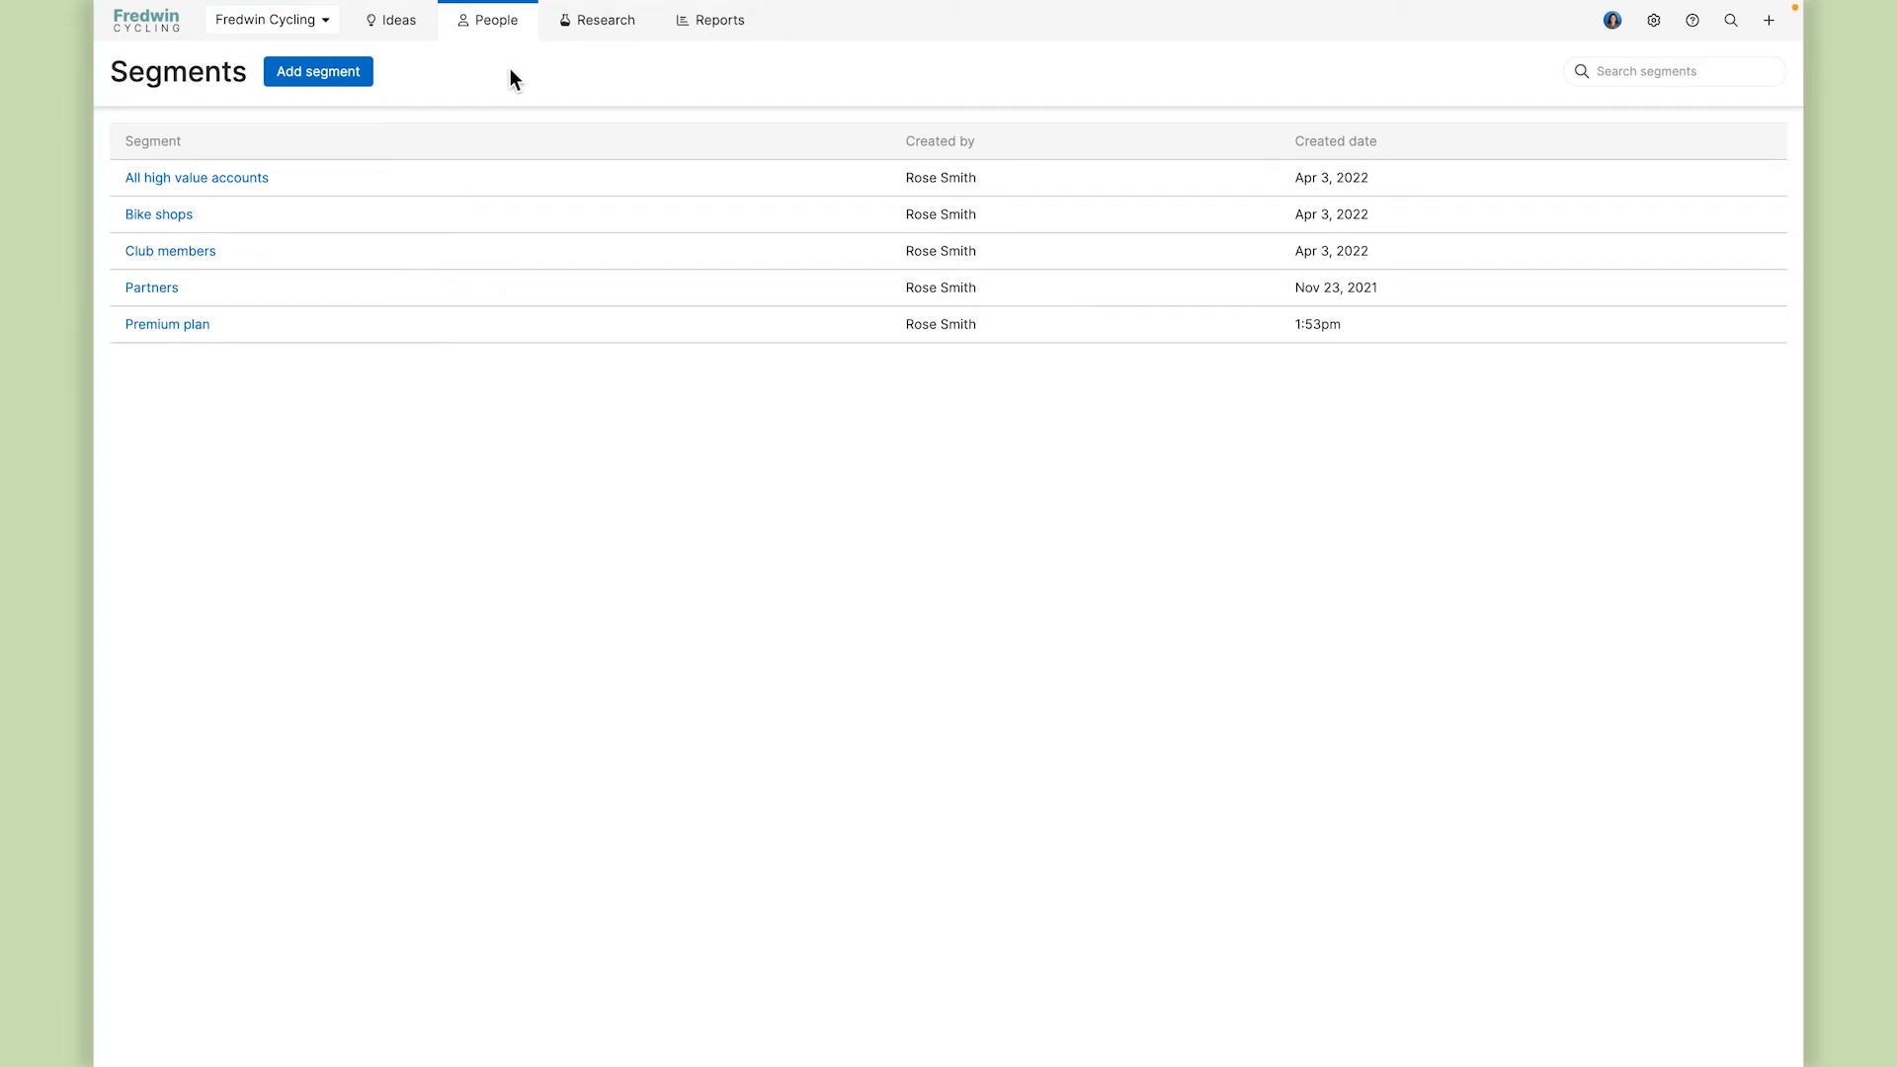
{"action": "left_click", "coordinate": [351, 71]}
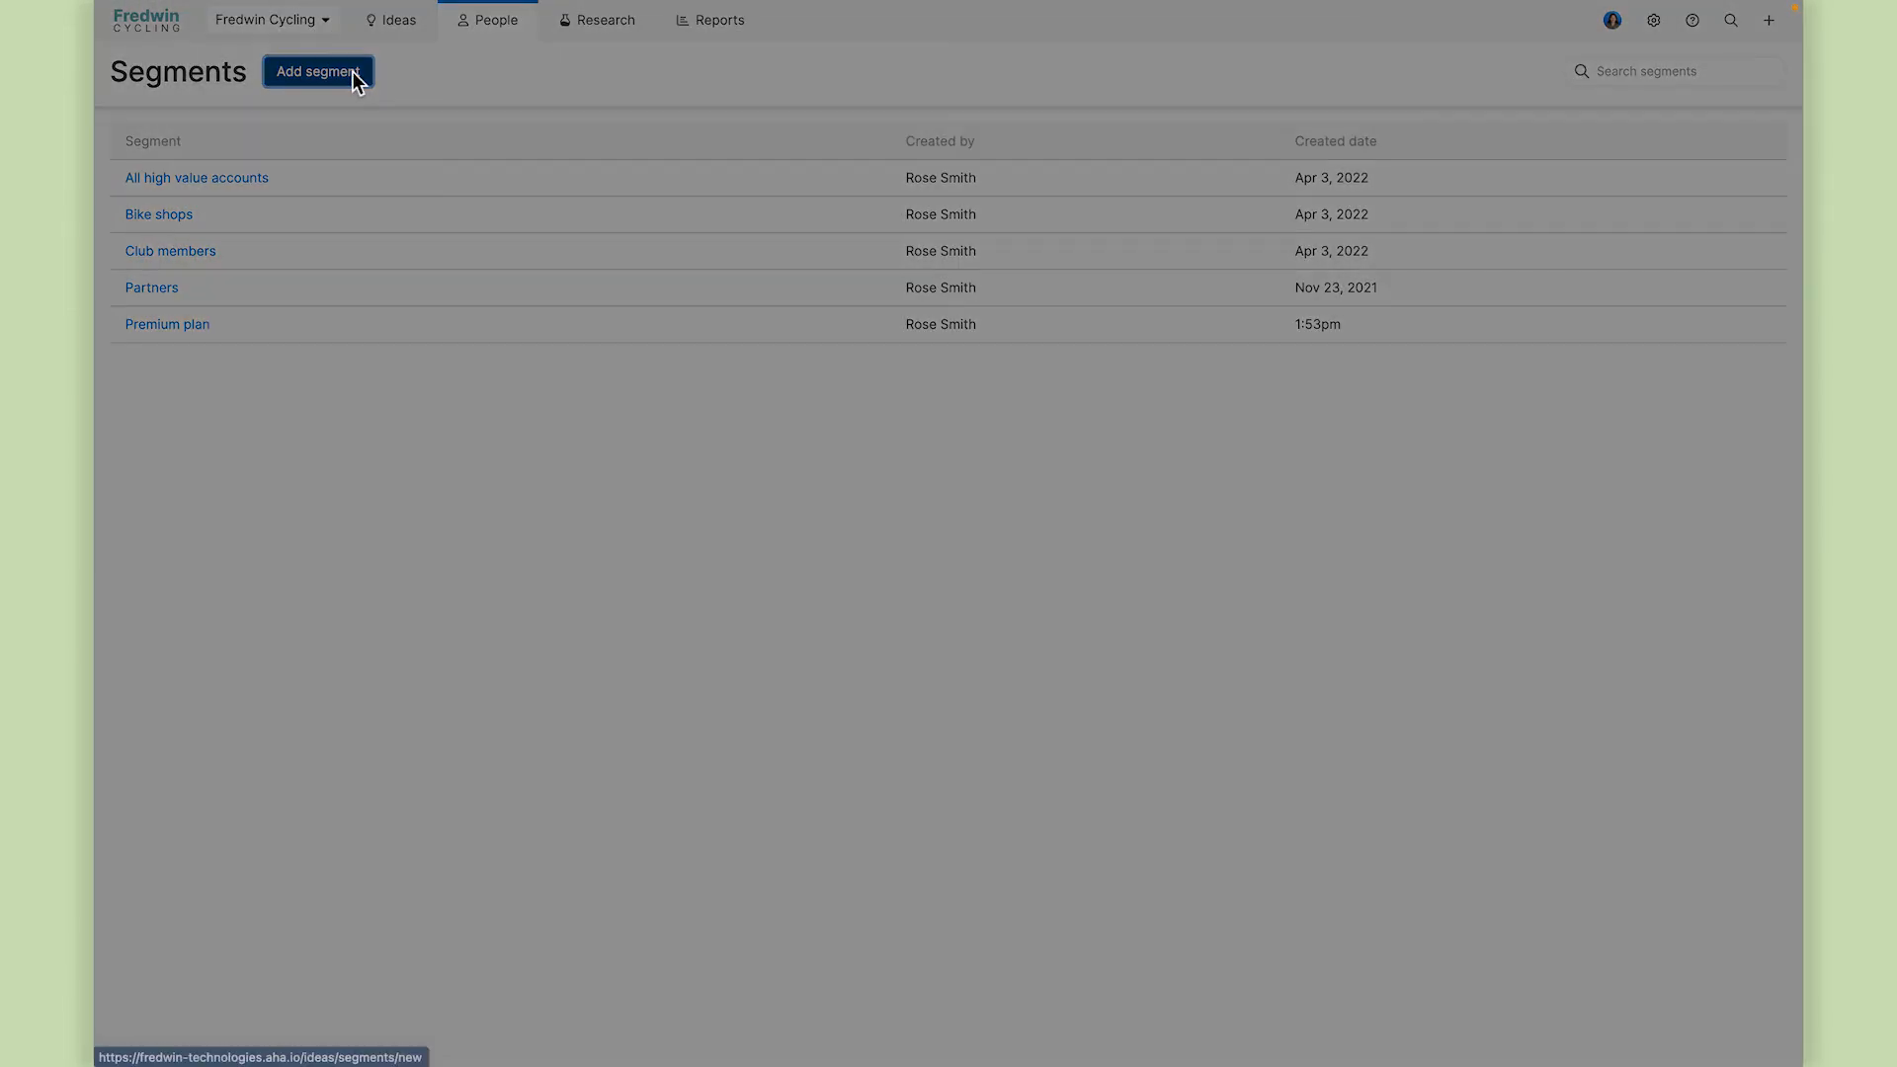
{"action": "left_click", "coordinate": [584, 145]}
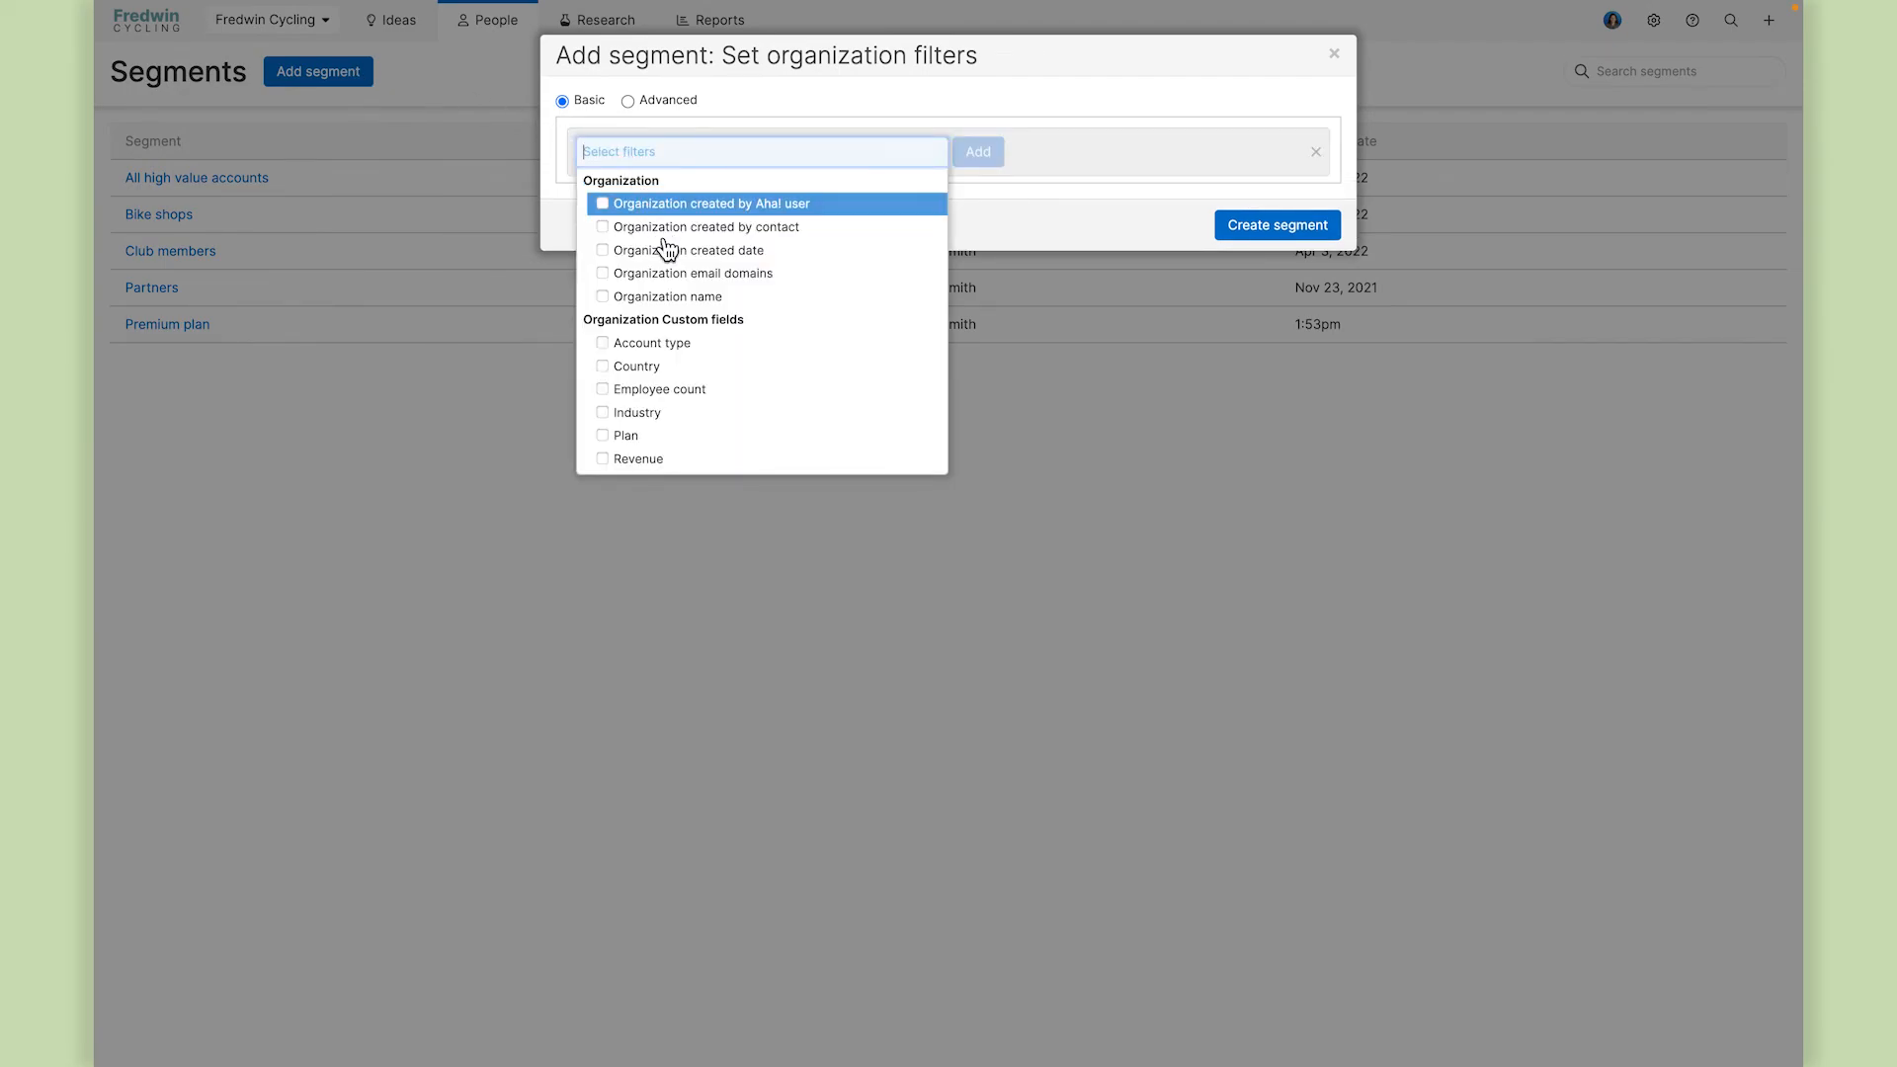
{"action": "left_click", "coordinate": [659, 372]}
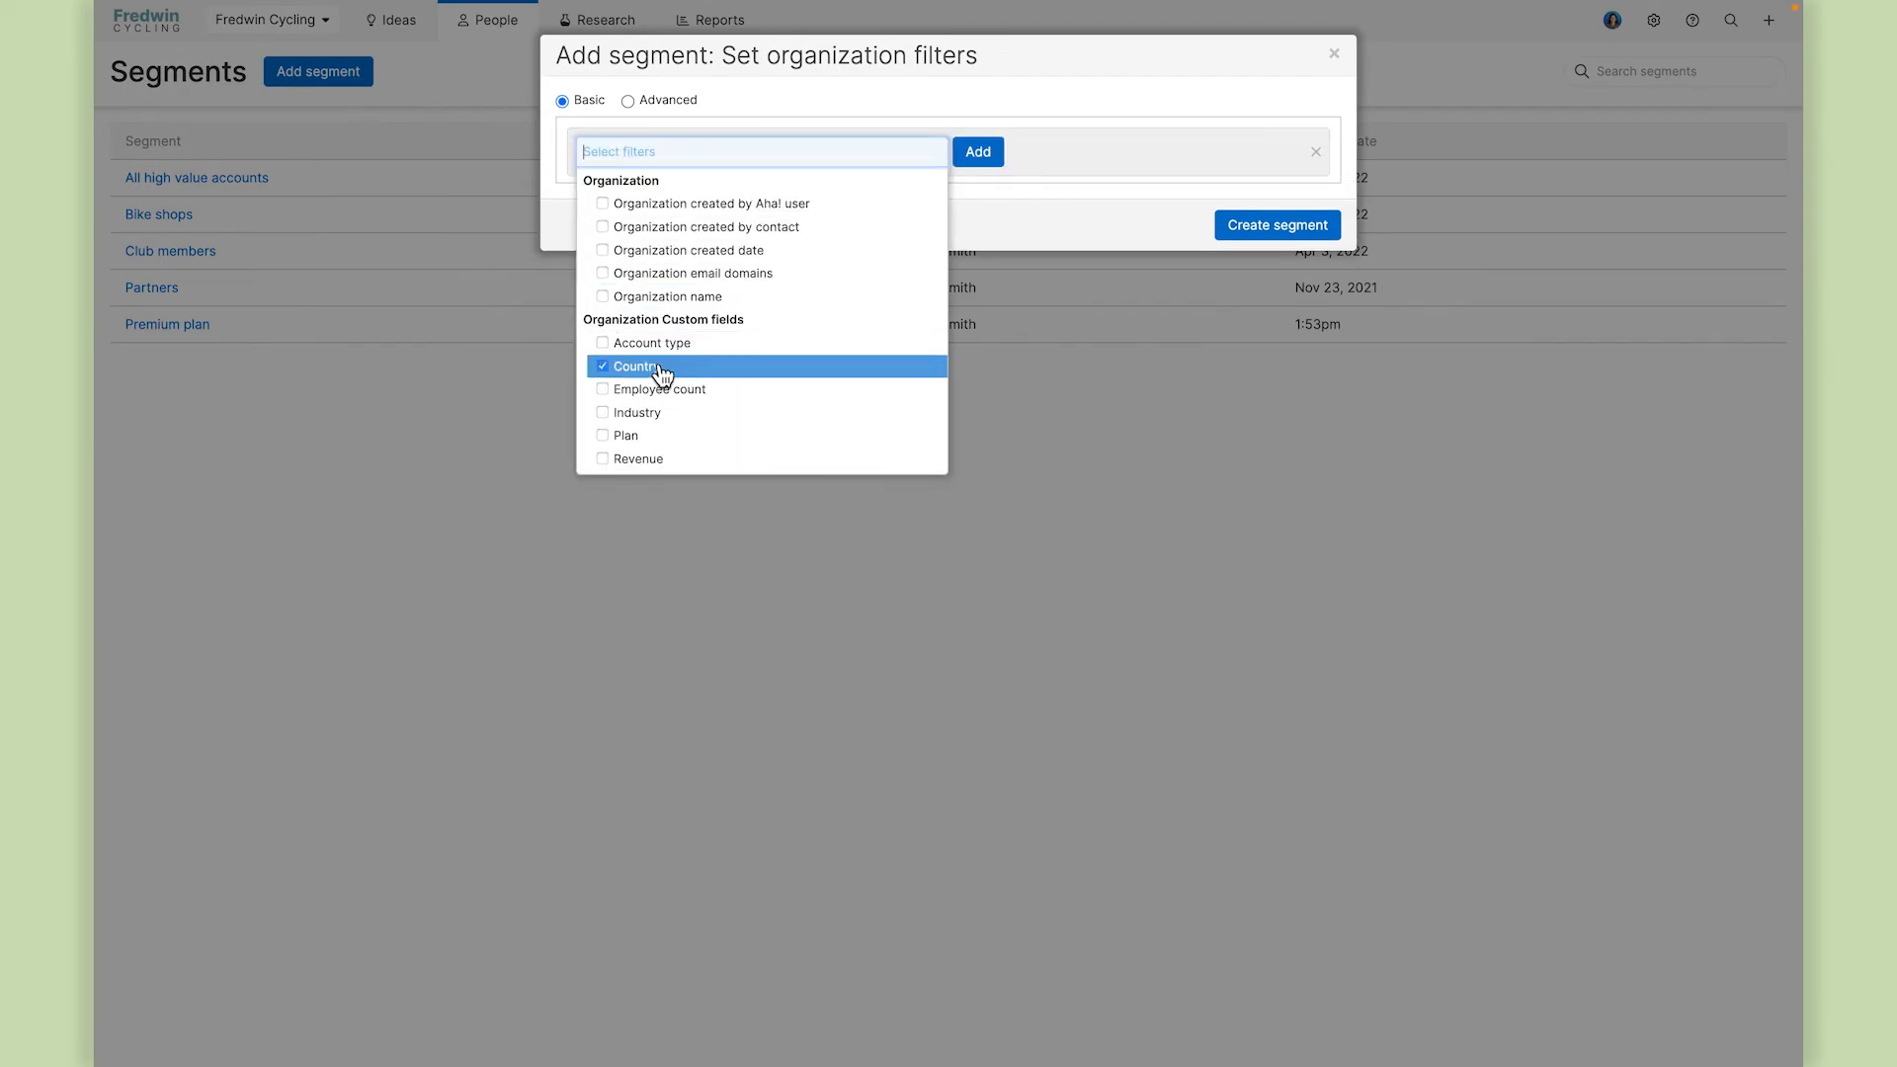
{"action": "left_click", "coordinate": [652, 436]}
{"action": "left_click", "coordinate": [982, 164]}
Set the segment's Country filter to France, Italy, Netherlands, Spain and United Kingdom.
{"action": "left_click", "coordinate": [680, 153]}
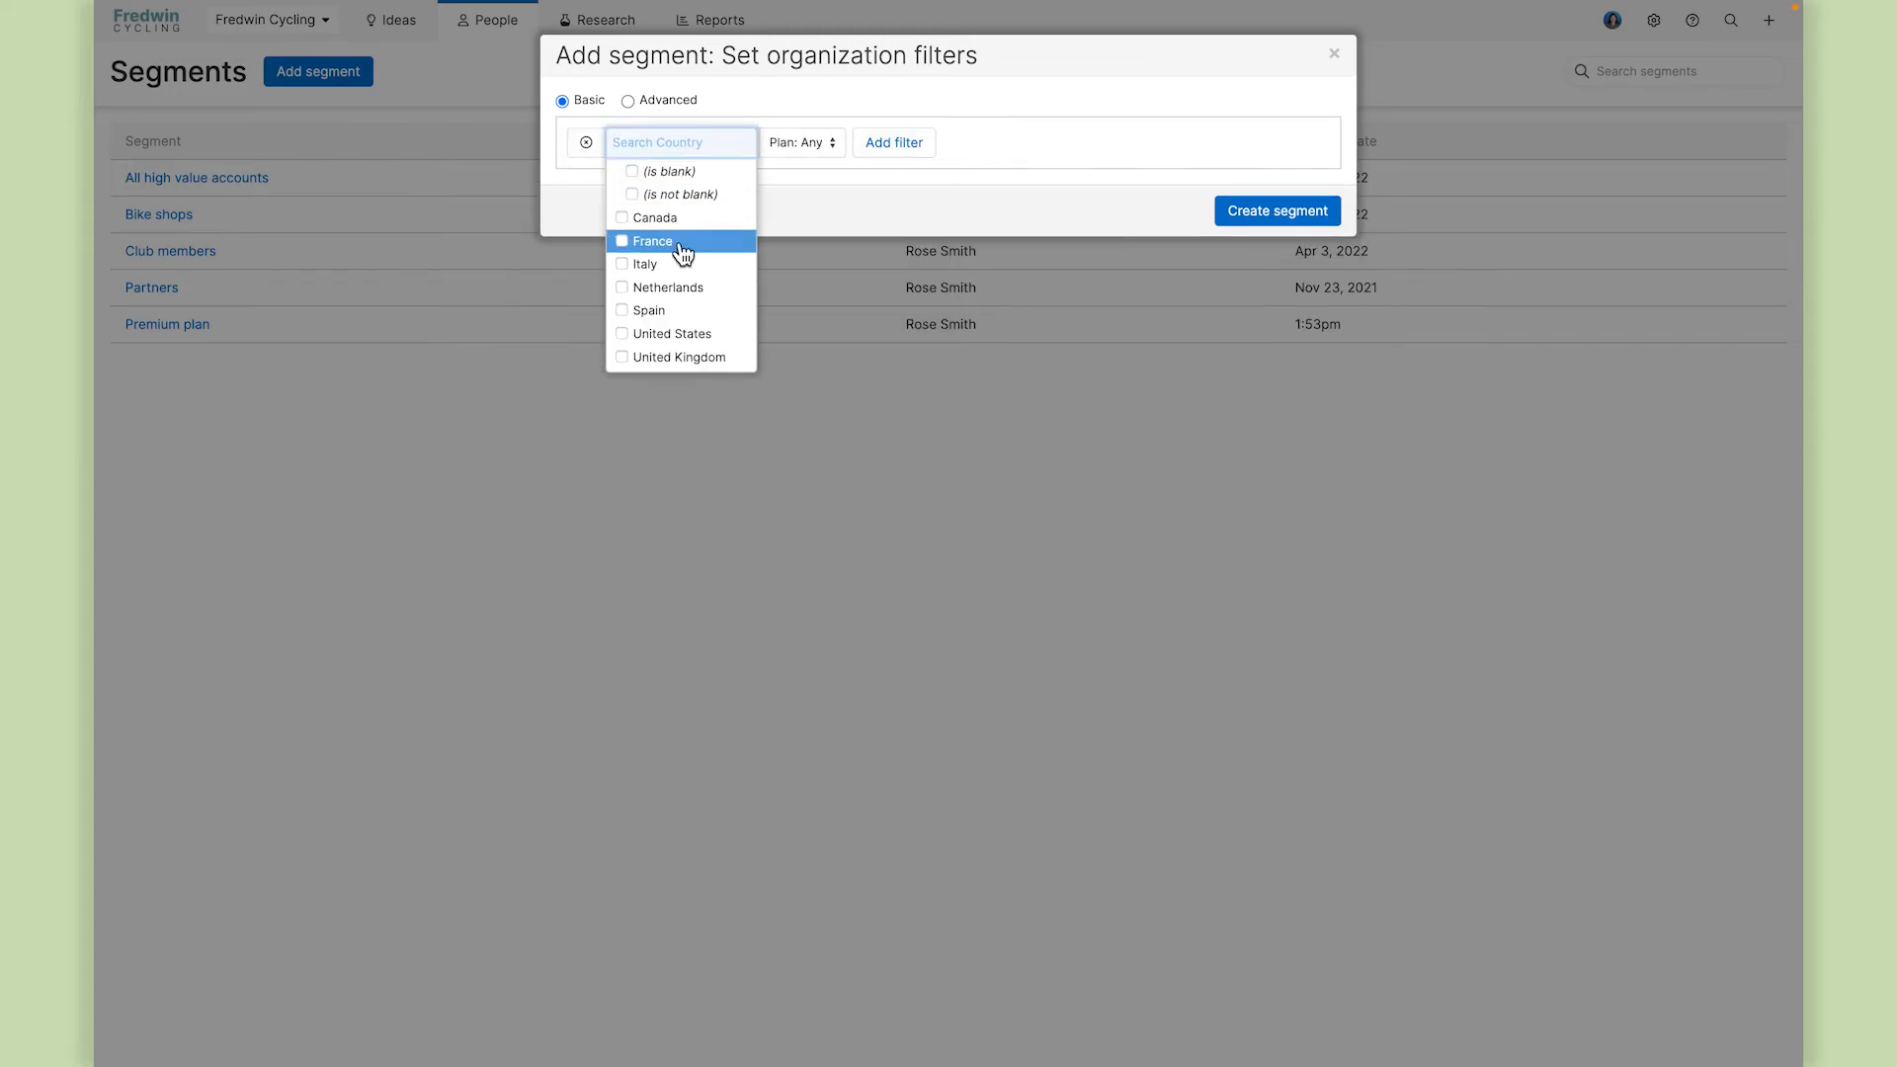
{"action": "left_click", "coordinate": [671, 241]}
{"action": "left_click", "coordinate": [672, 263]}
{"action": "left_click", "coordinate": [672, 286]}
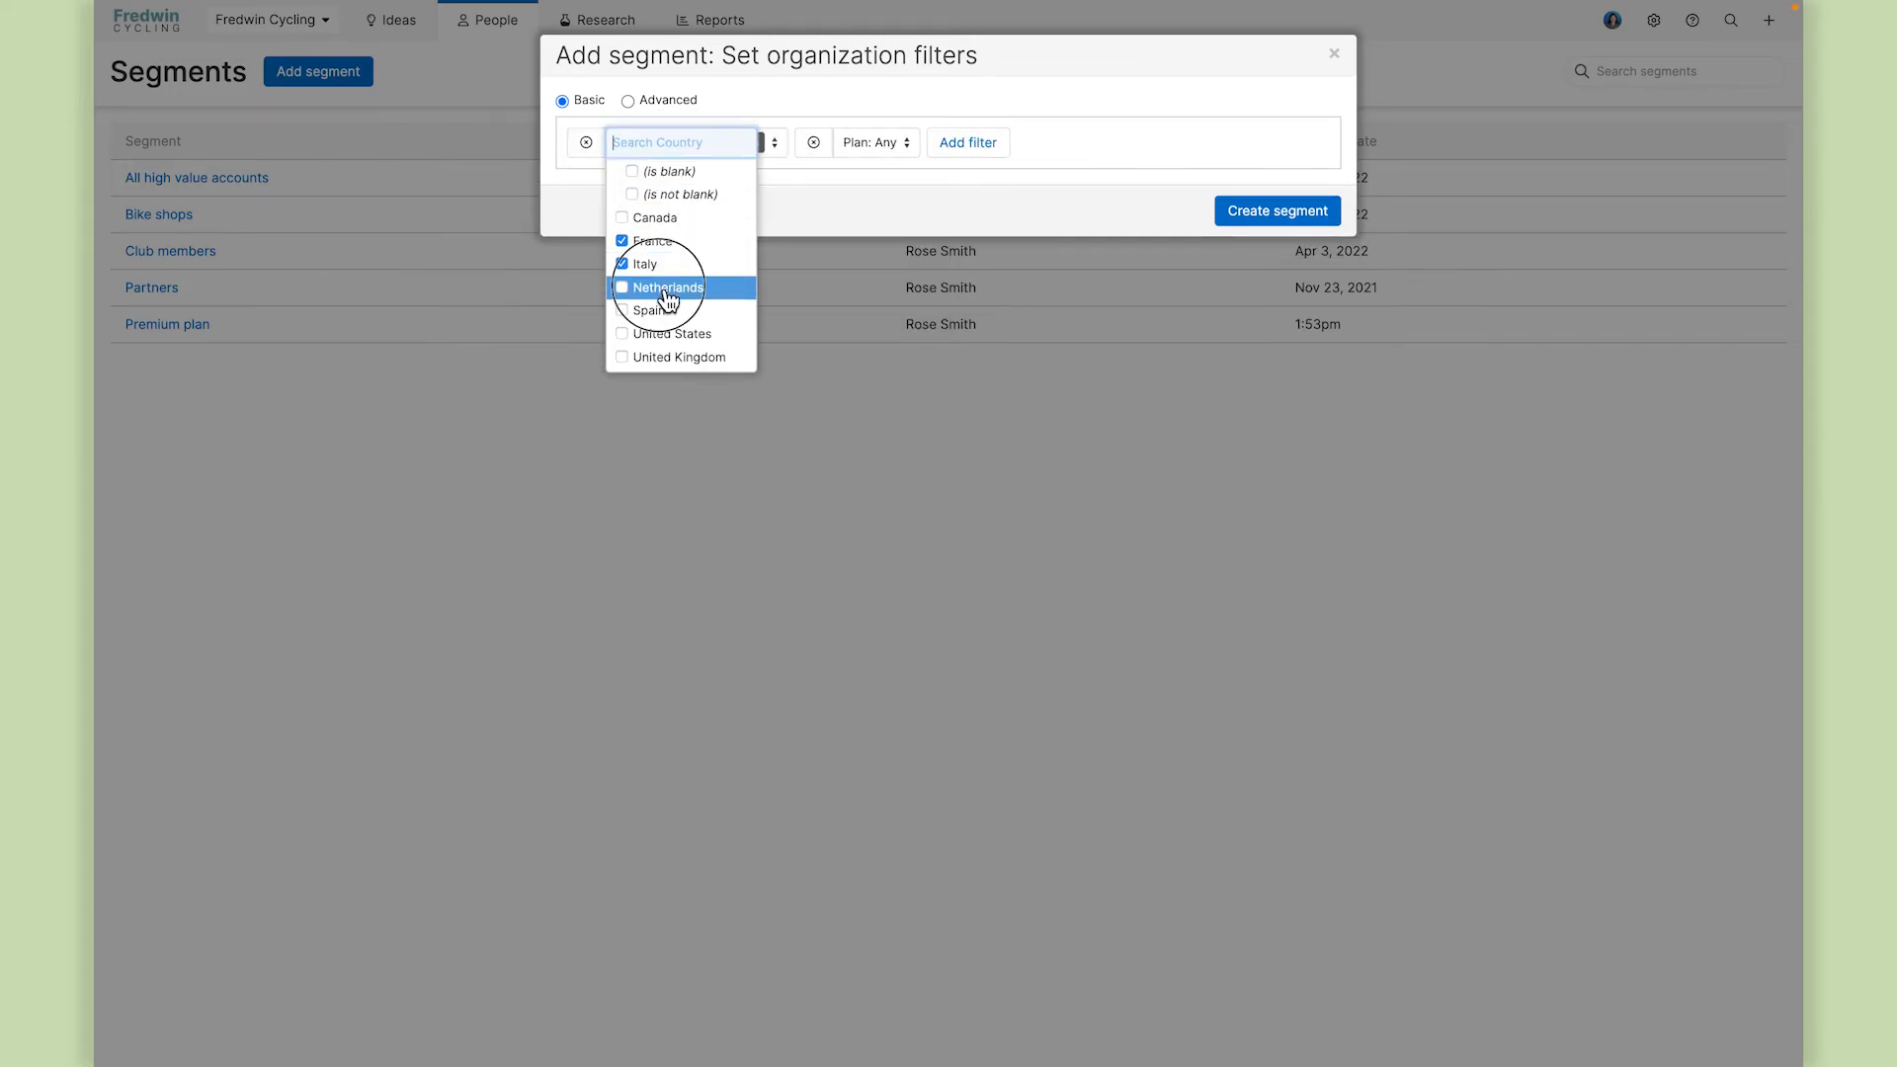
{"action": "left_click", "coordinate": [671, 316]}
{"action": "left_click", "coordinate": [677, 359]}
{"action": "left_click", "coordinate": [937, 180]}
Set the segment's Plan filter to Premium.
{"action": "left_click", "coordinate": [947, 156]}
{"action": "left_click", "coordinate": [966, 219]}
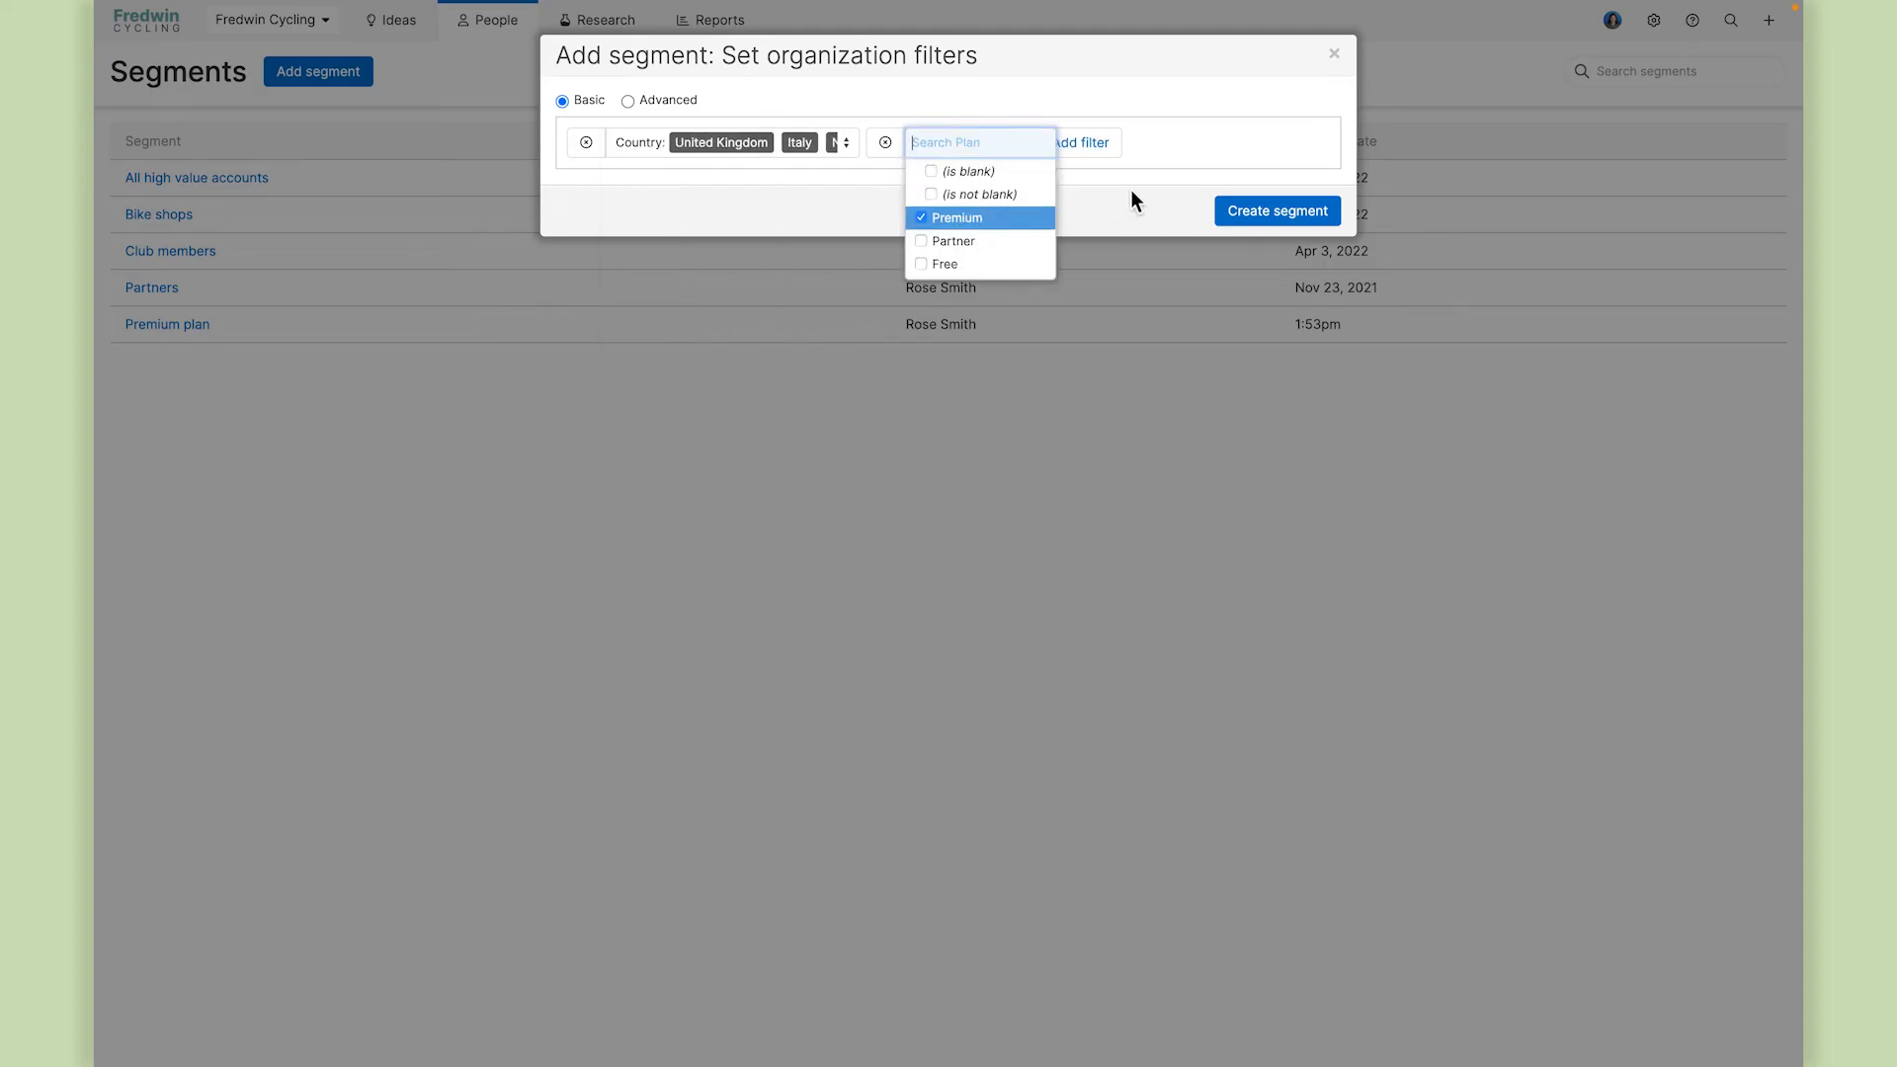
{"action": "left_click", "coordinate": [1132, 190]}
Create the segment and name it "Premium plan — Europe".
{"action": "left_click", "coordinate": [1223, 215]}
{"action": "type", "text": "Premium plan"}
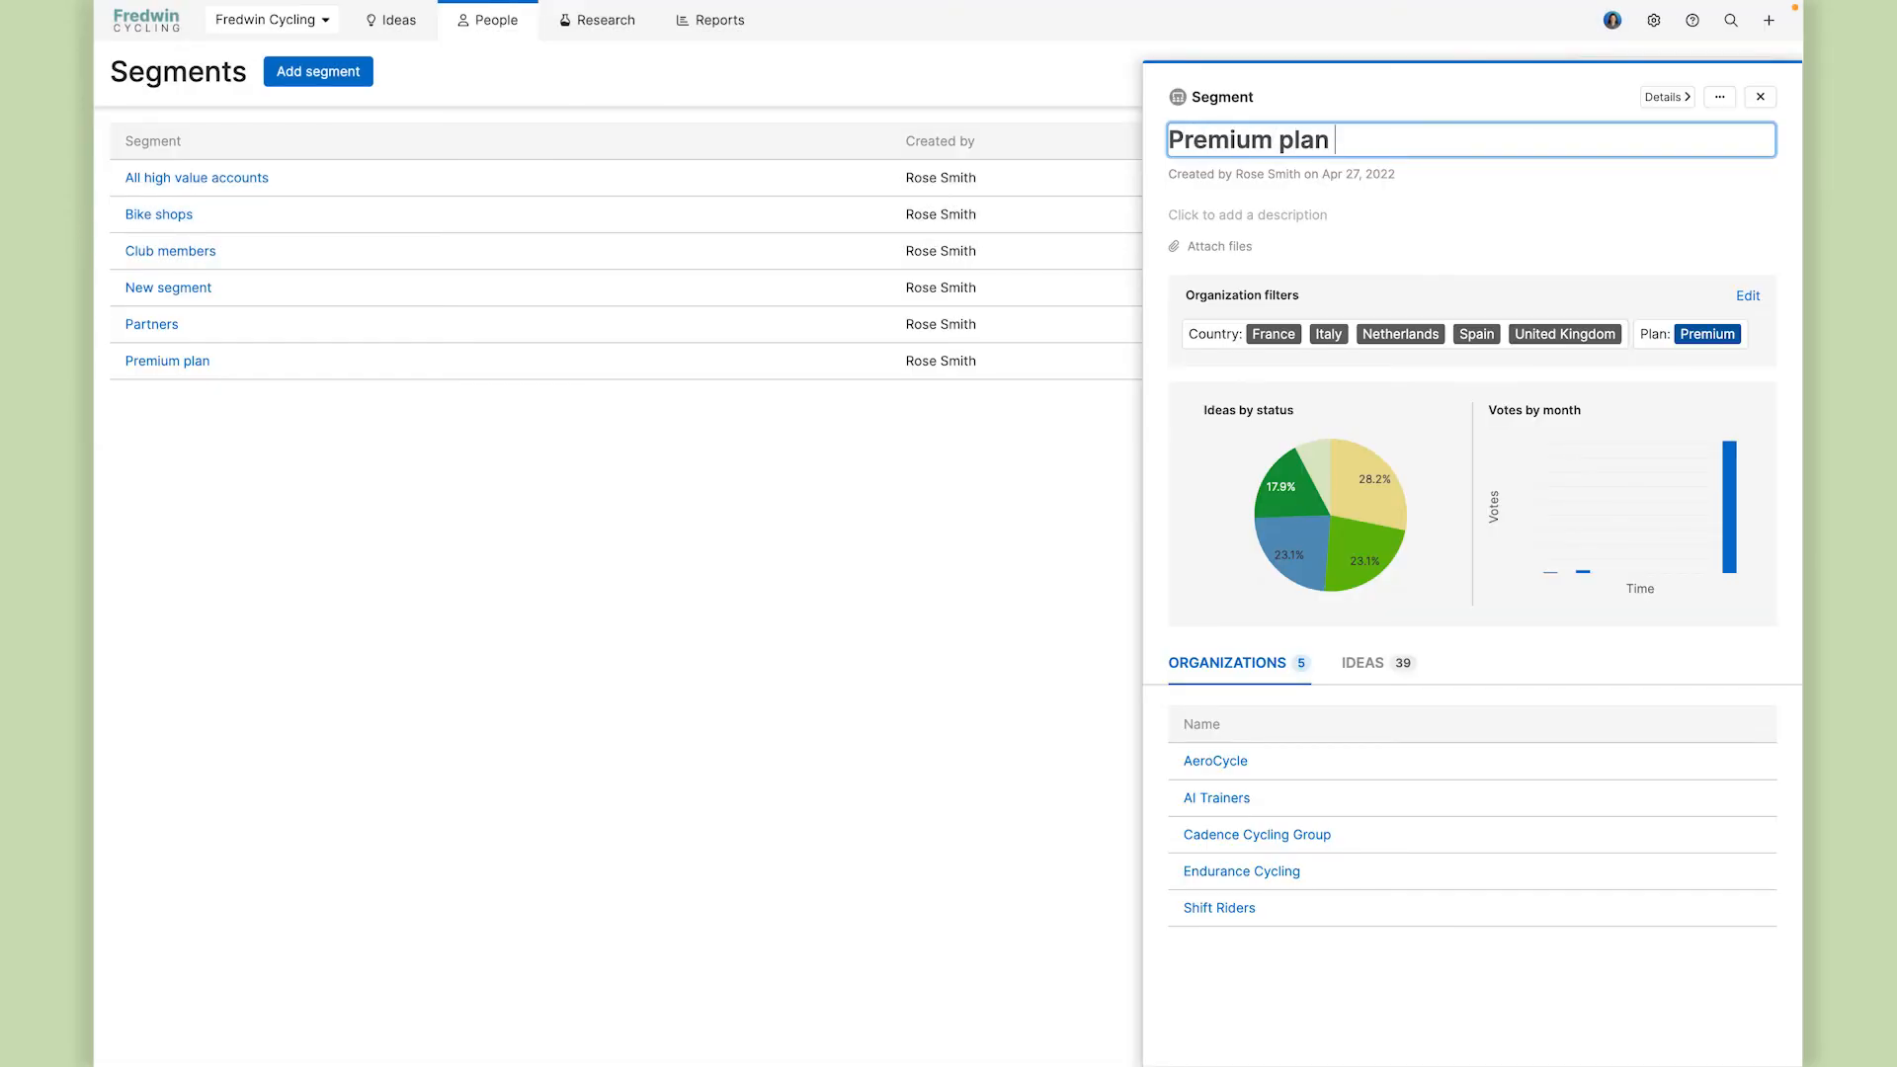
{"action": "type", "text": " — Europe"}
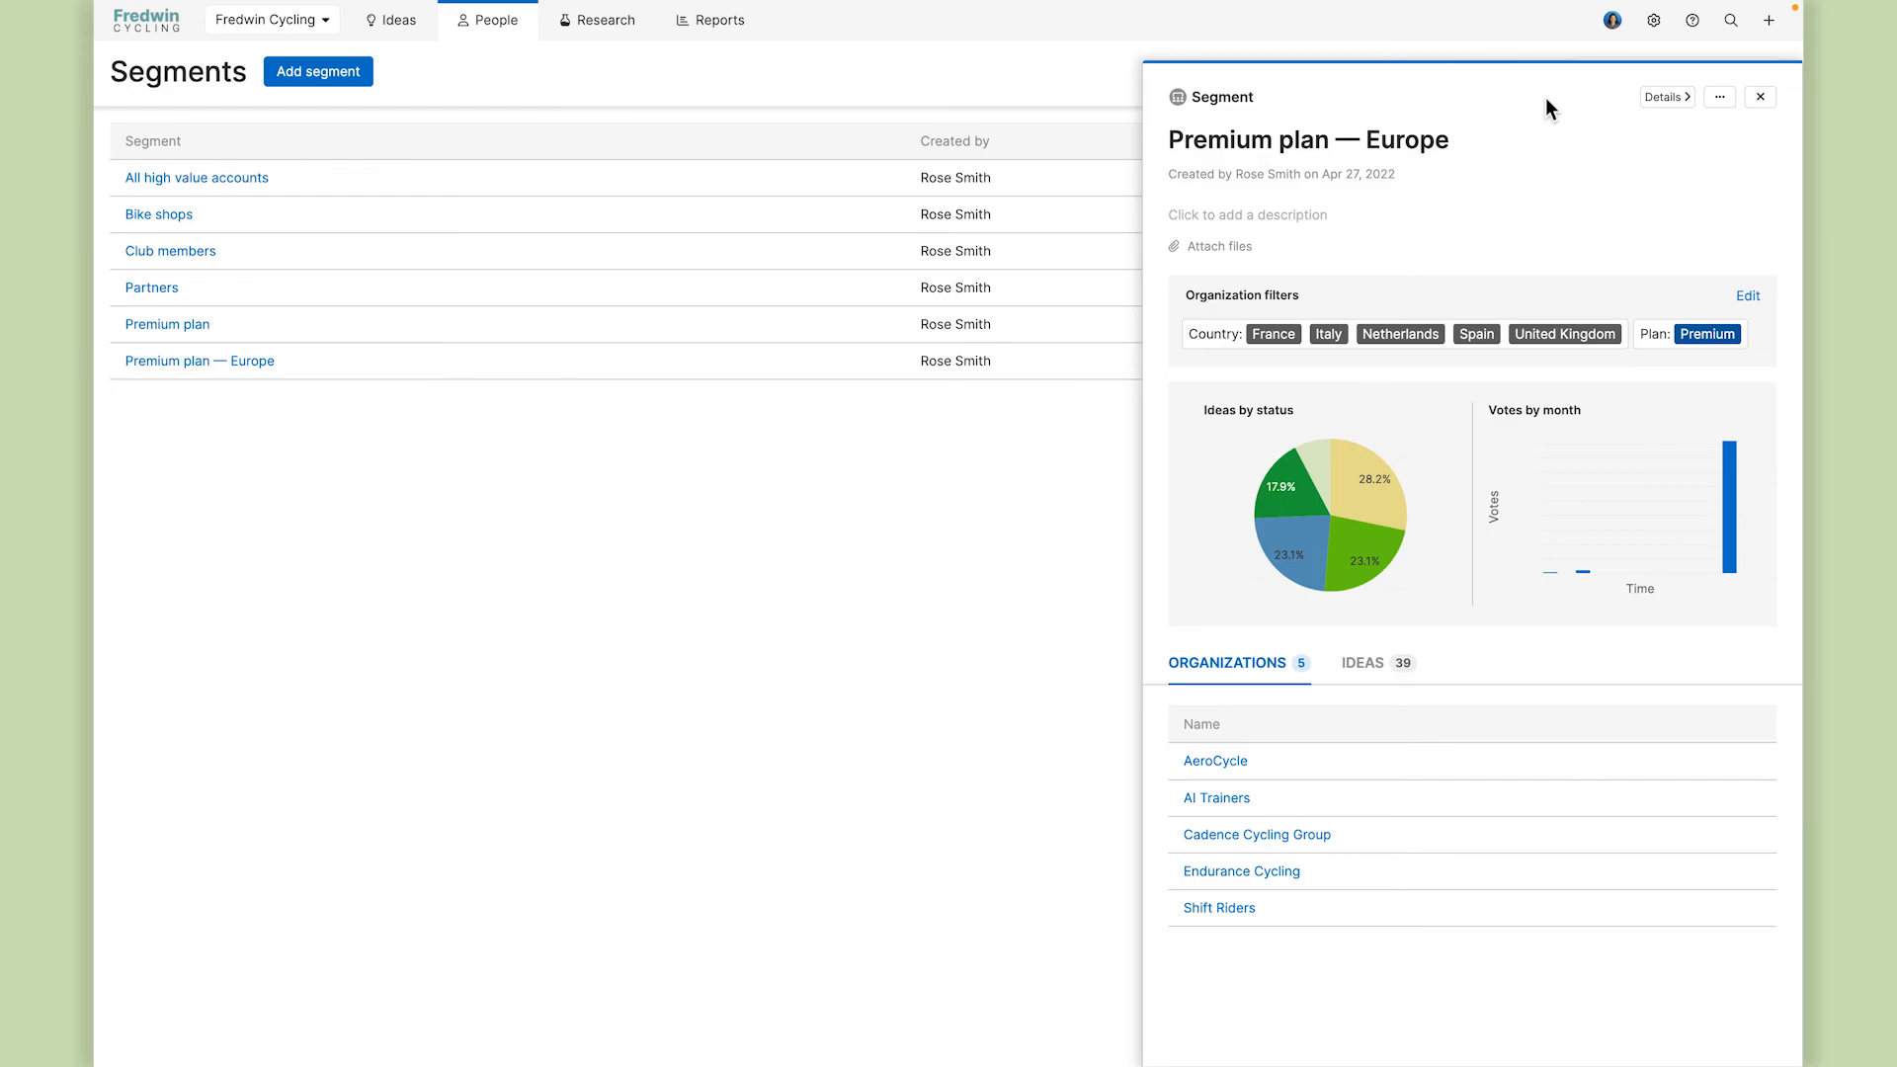
Open the help request form for contacting a product expert.
{"action": "left_click", "coordinate": [1699, 27]}
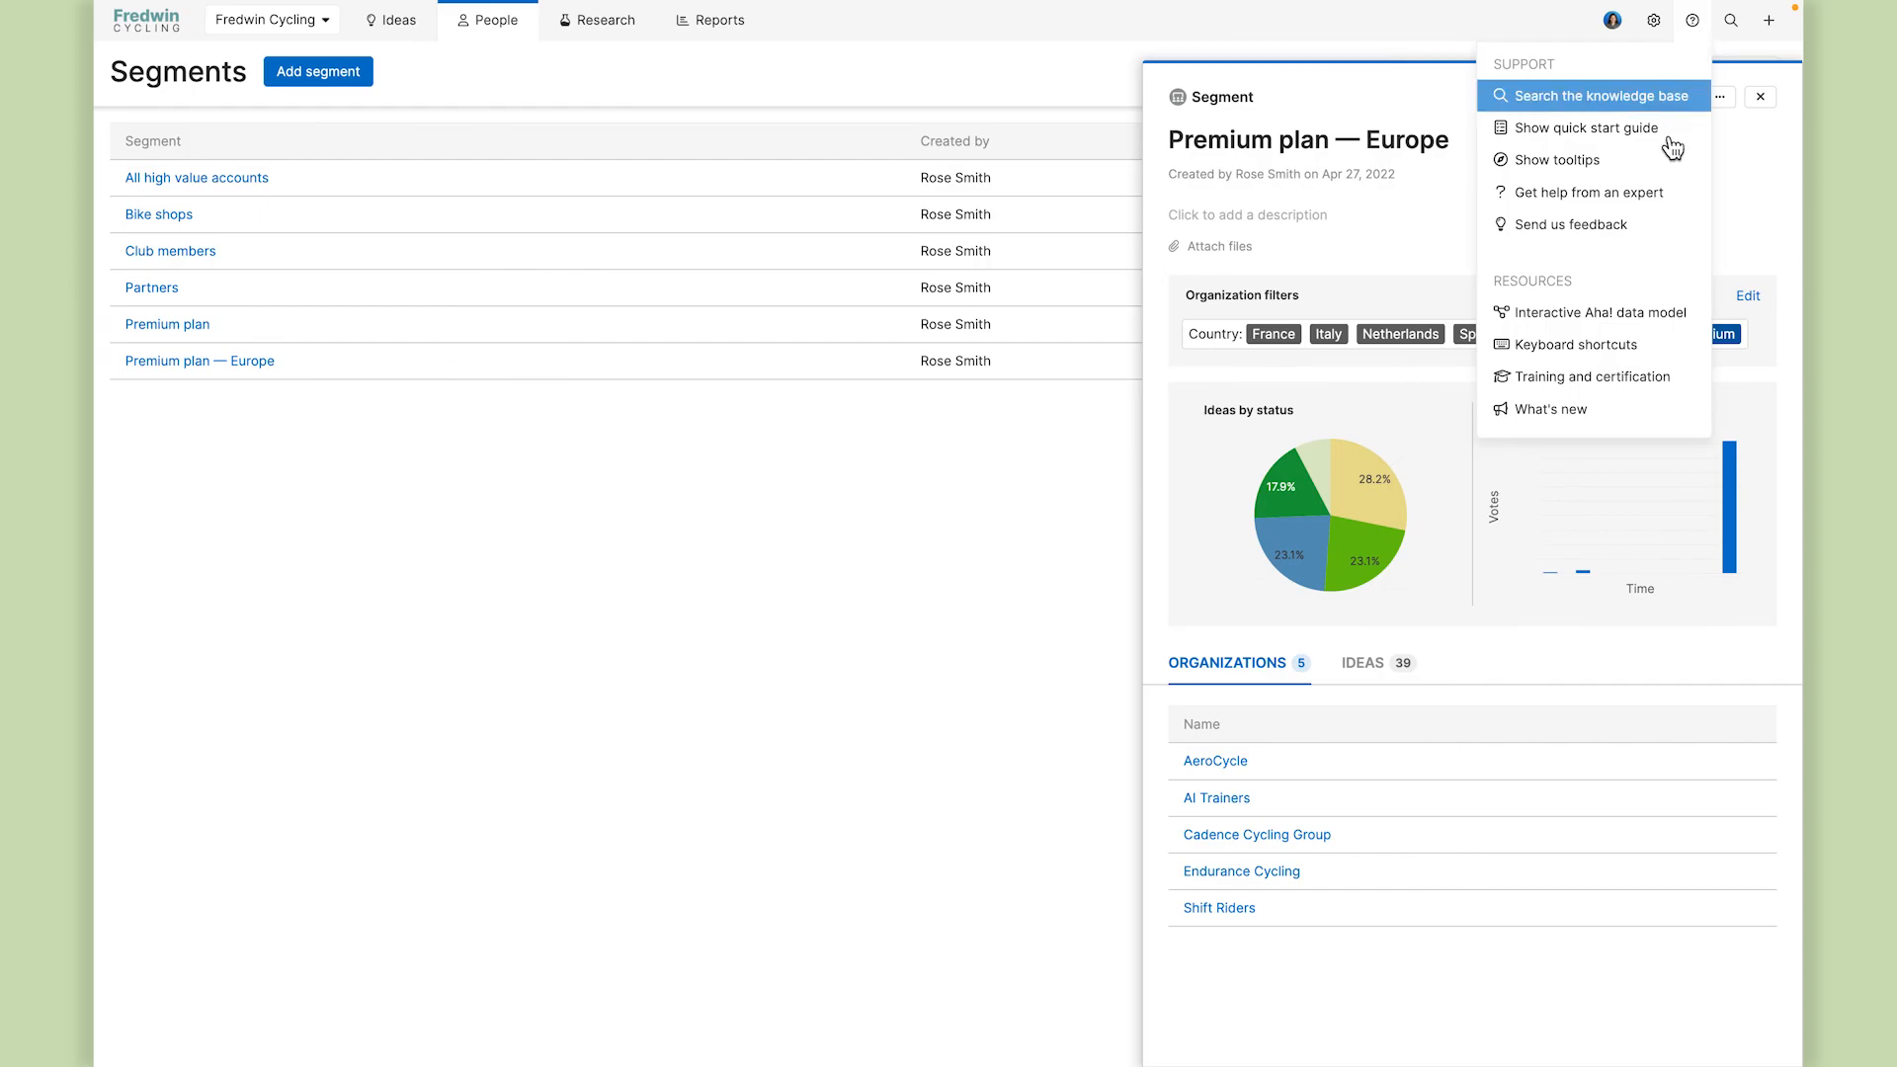
{"action": "left_click", "coordinate": [1657, 200]}
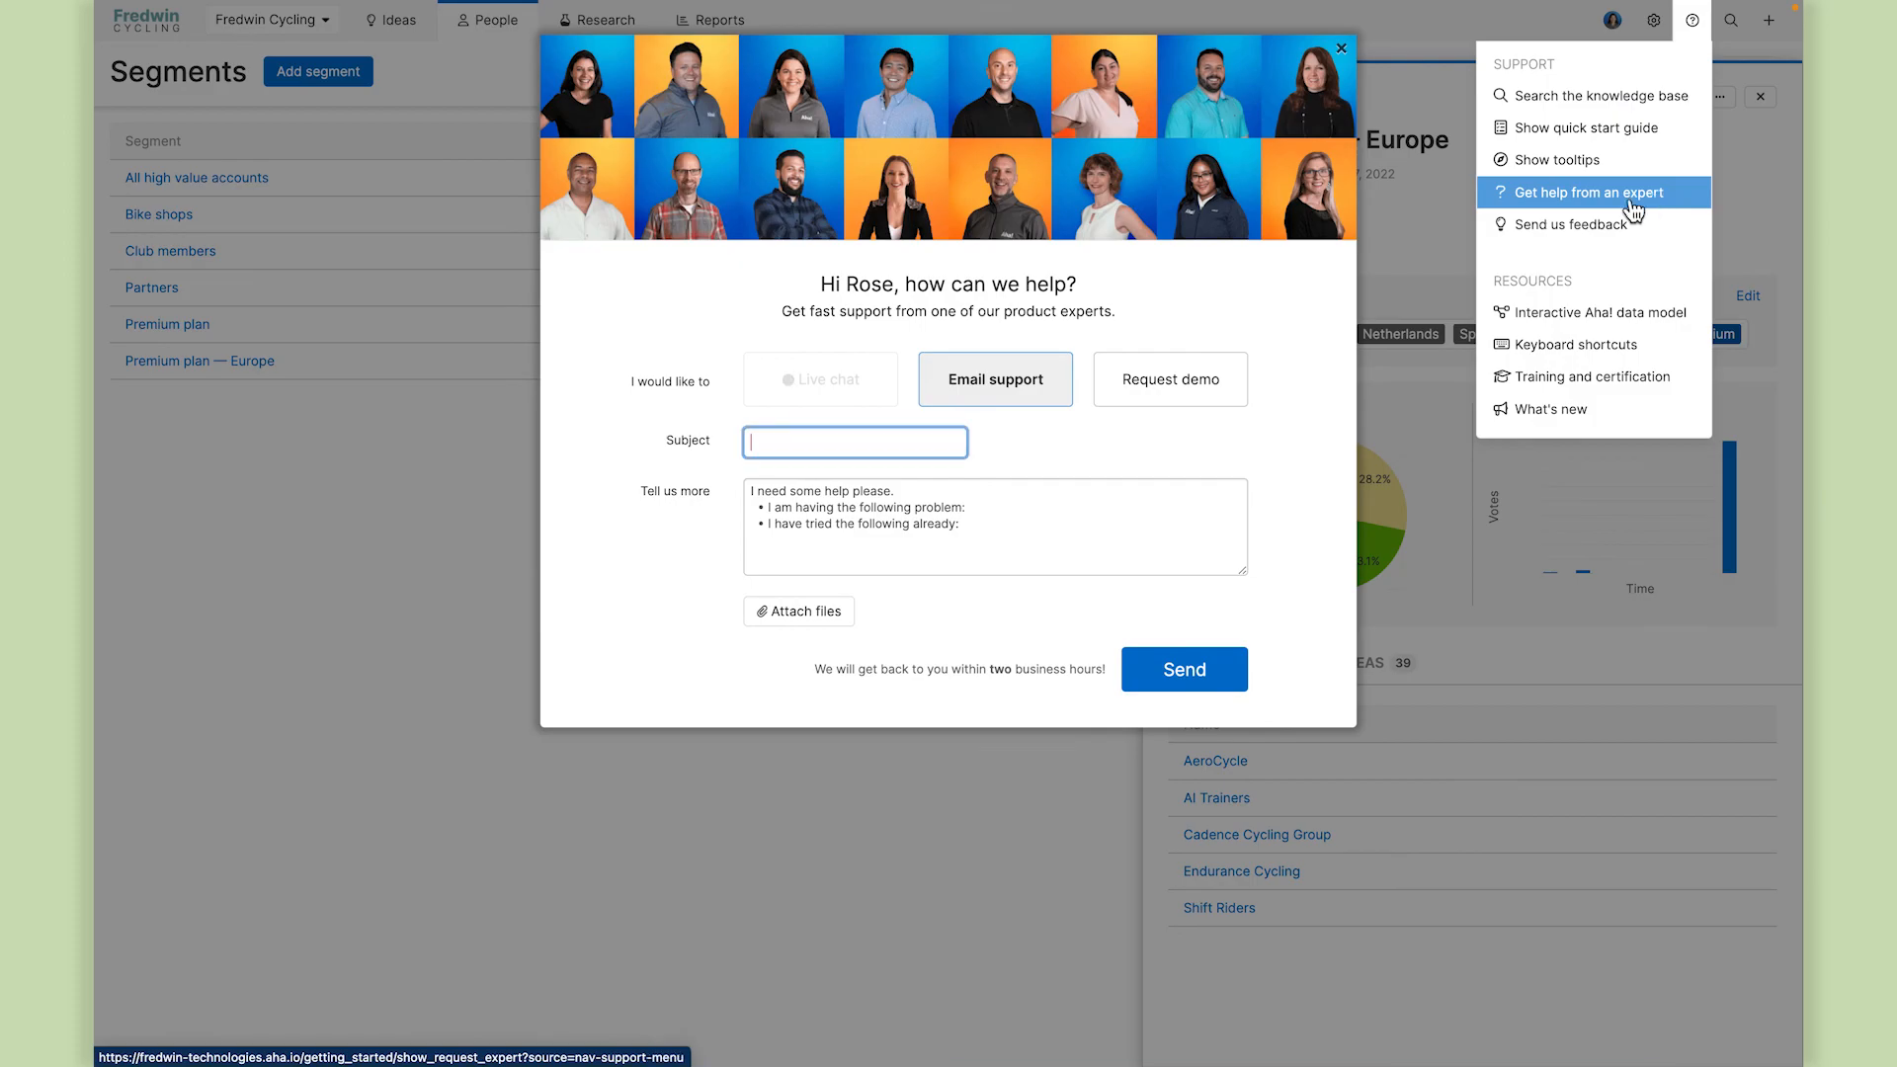